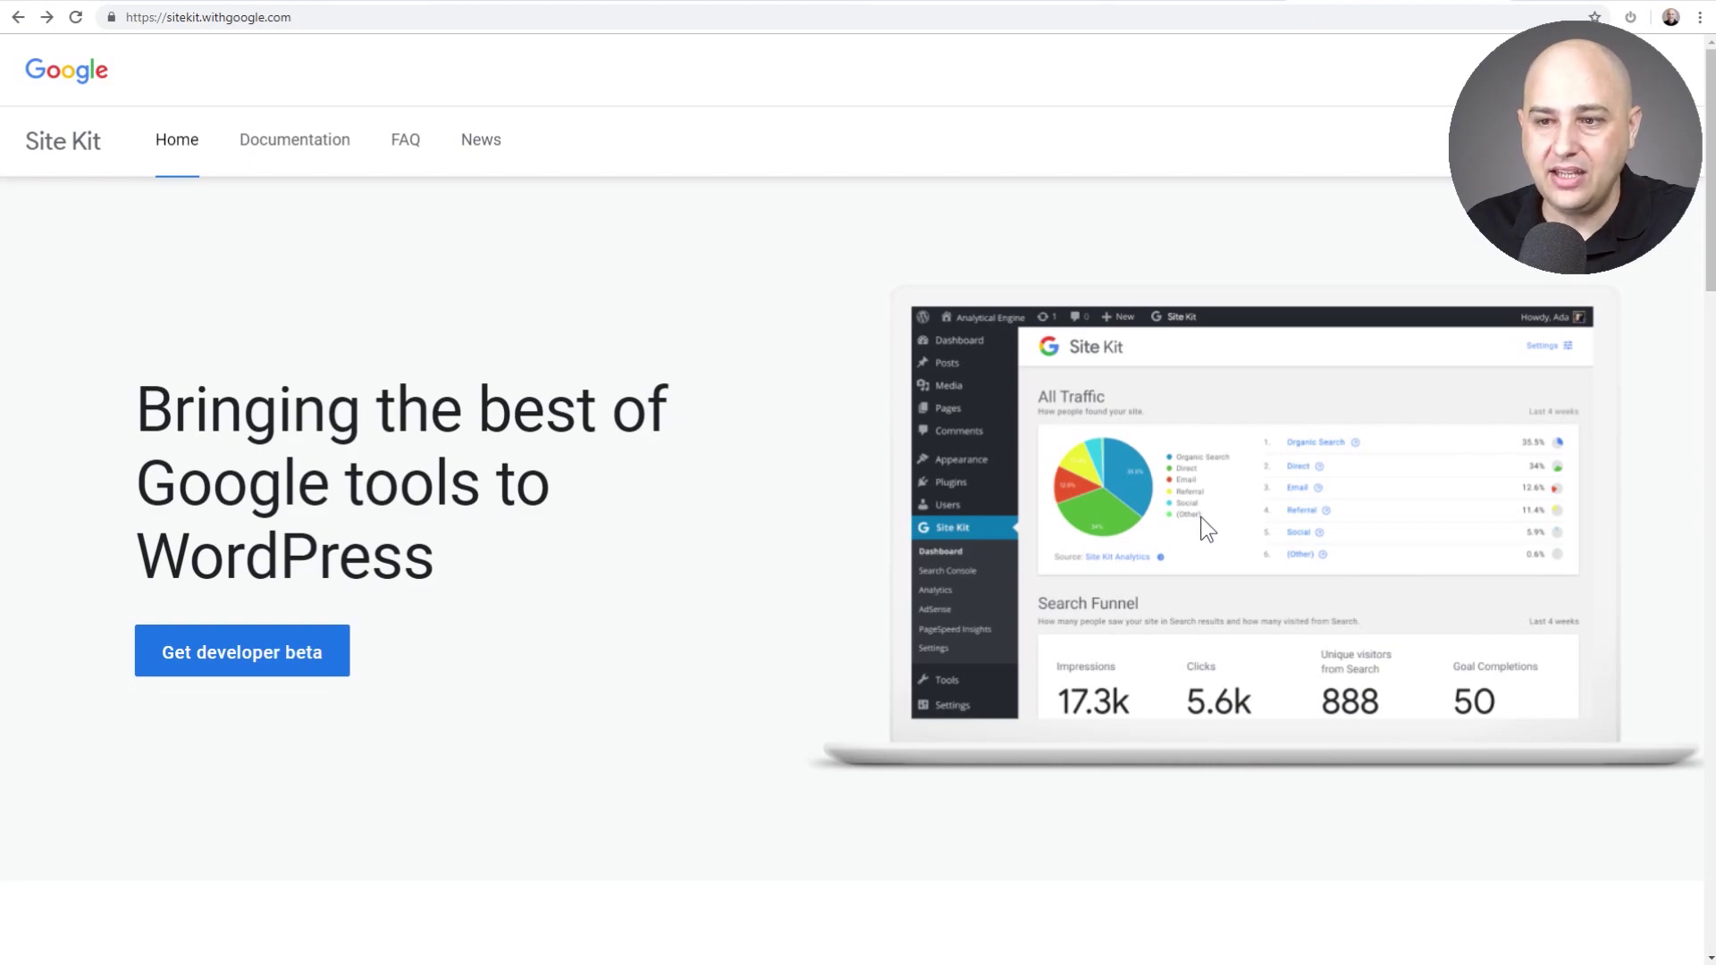
Open the Site Kit developer preview announcement and scroll down to its download link.
left_click(231, 657)
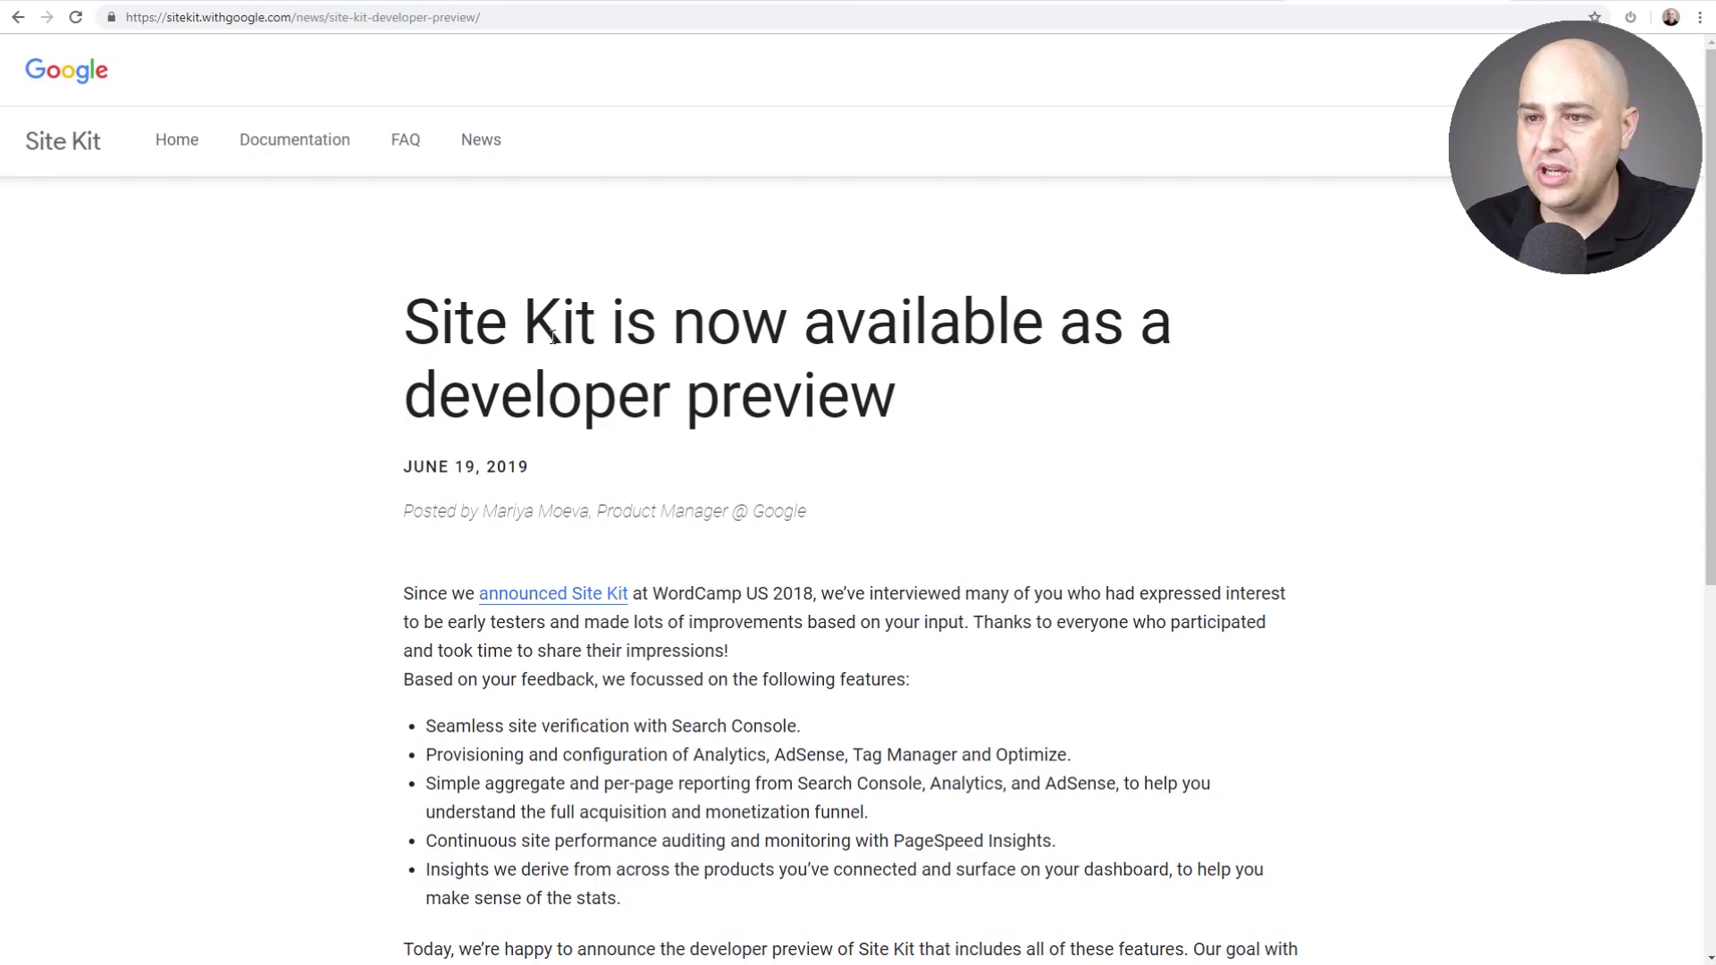
scroll(737, 539, "down", 3)
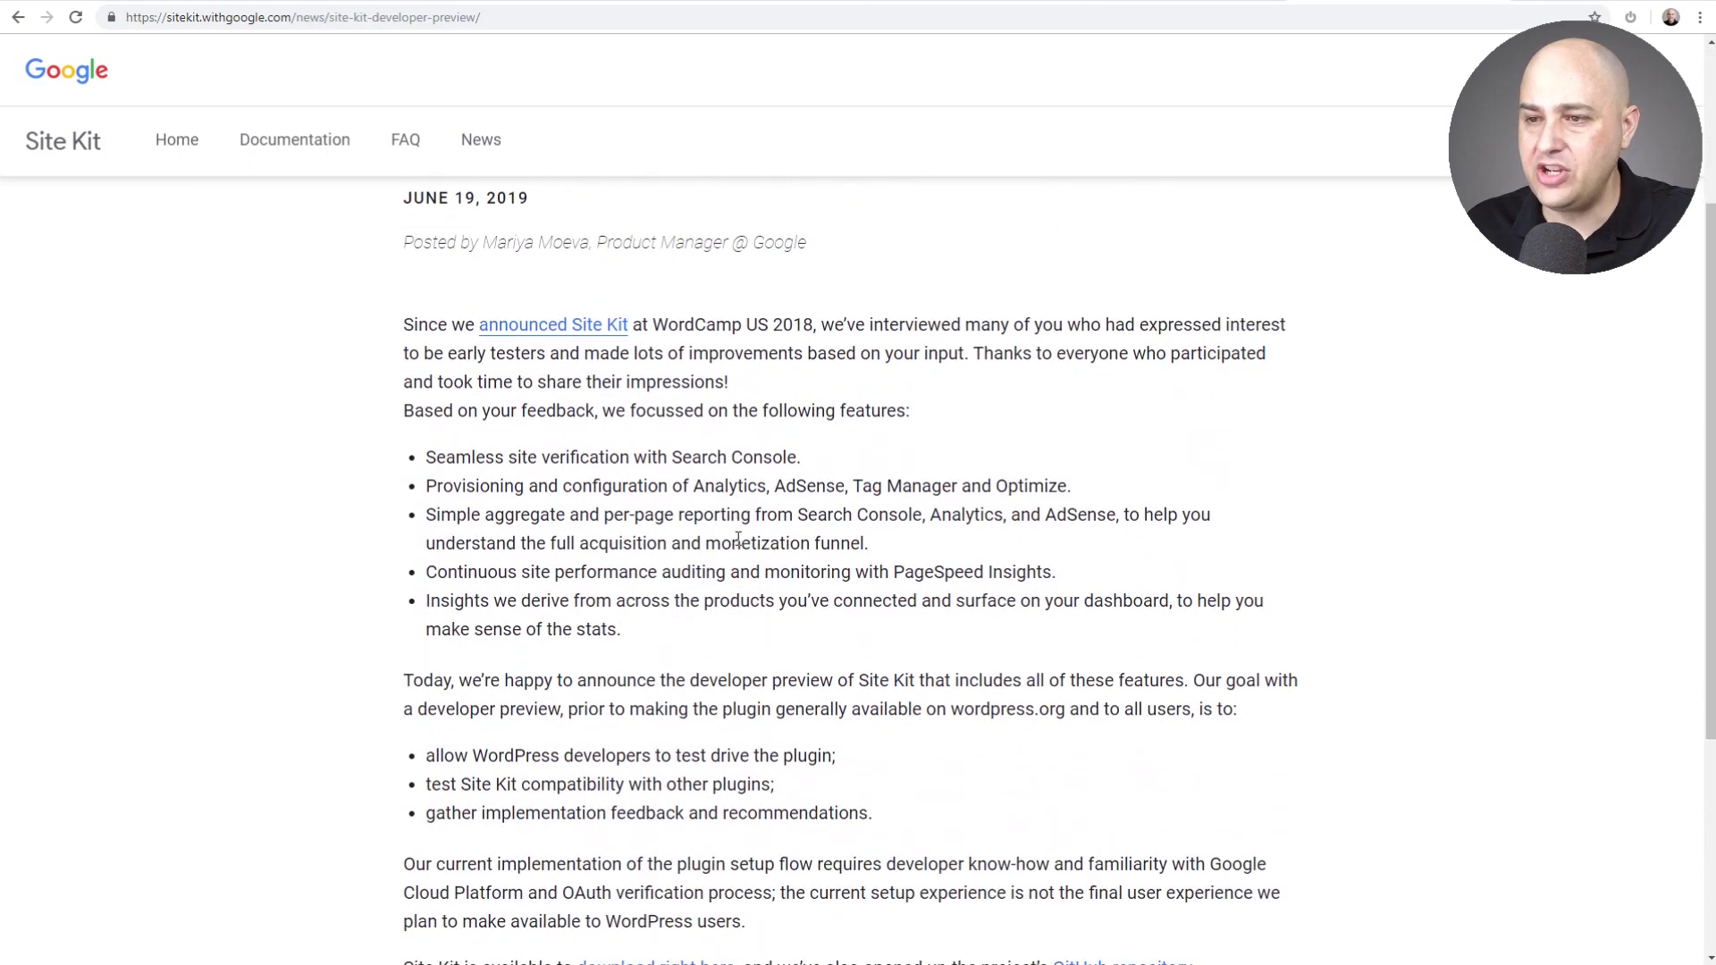
scroll(738, 539, "down", 4)
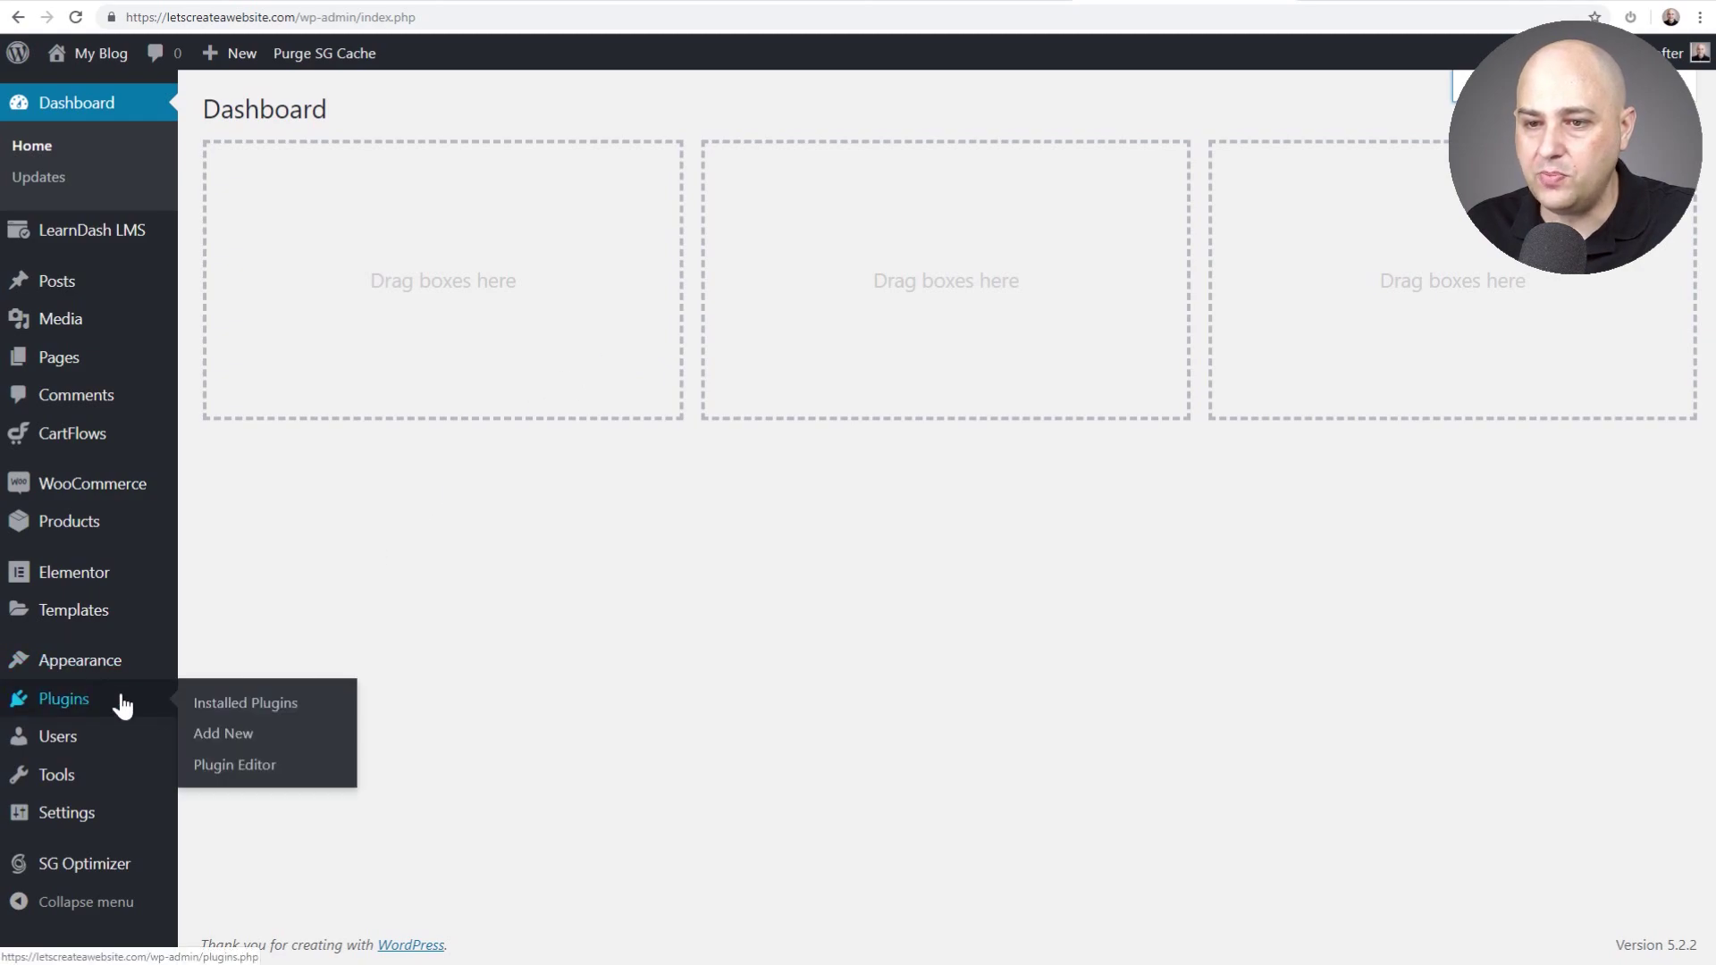
Upload google-site-kit.zip under Plugins > Add New, install it and activate it.
left_click(223, 733)
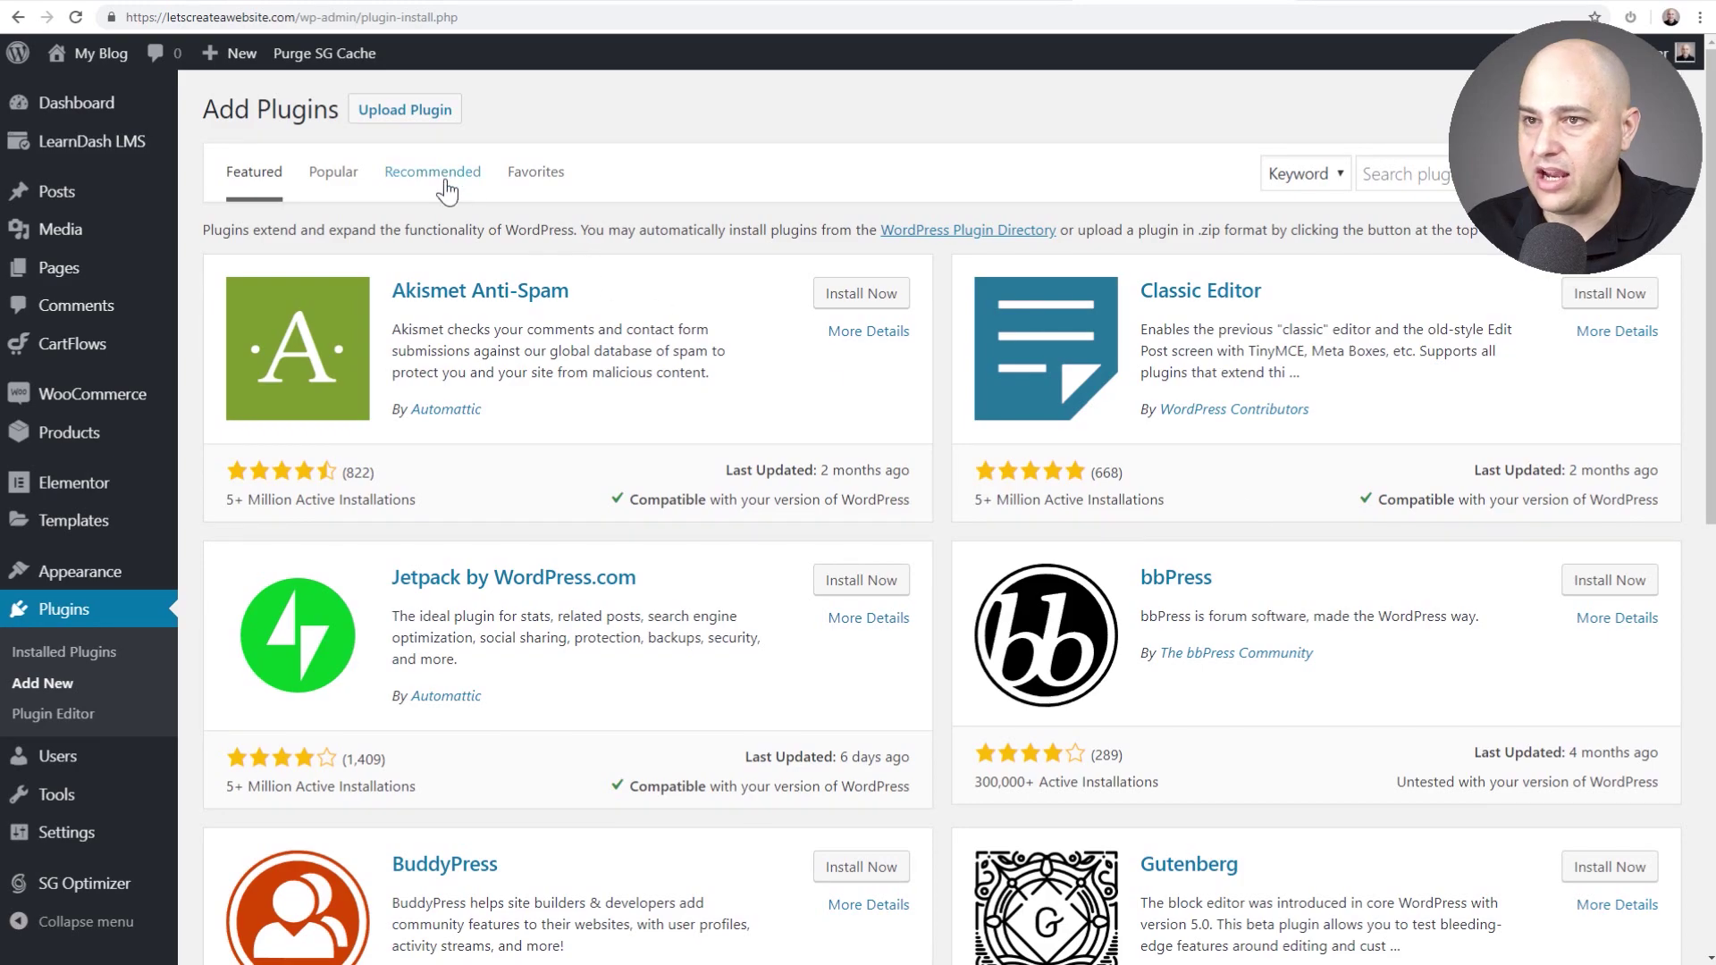
left_click(405, 109)
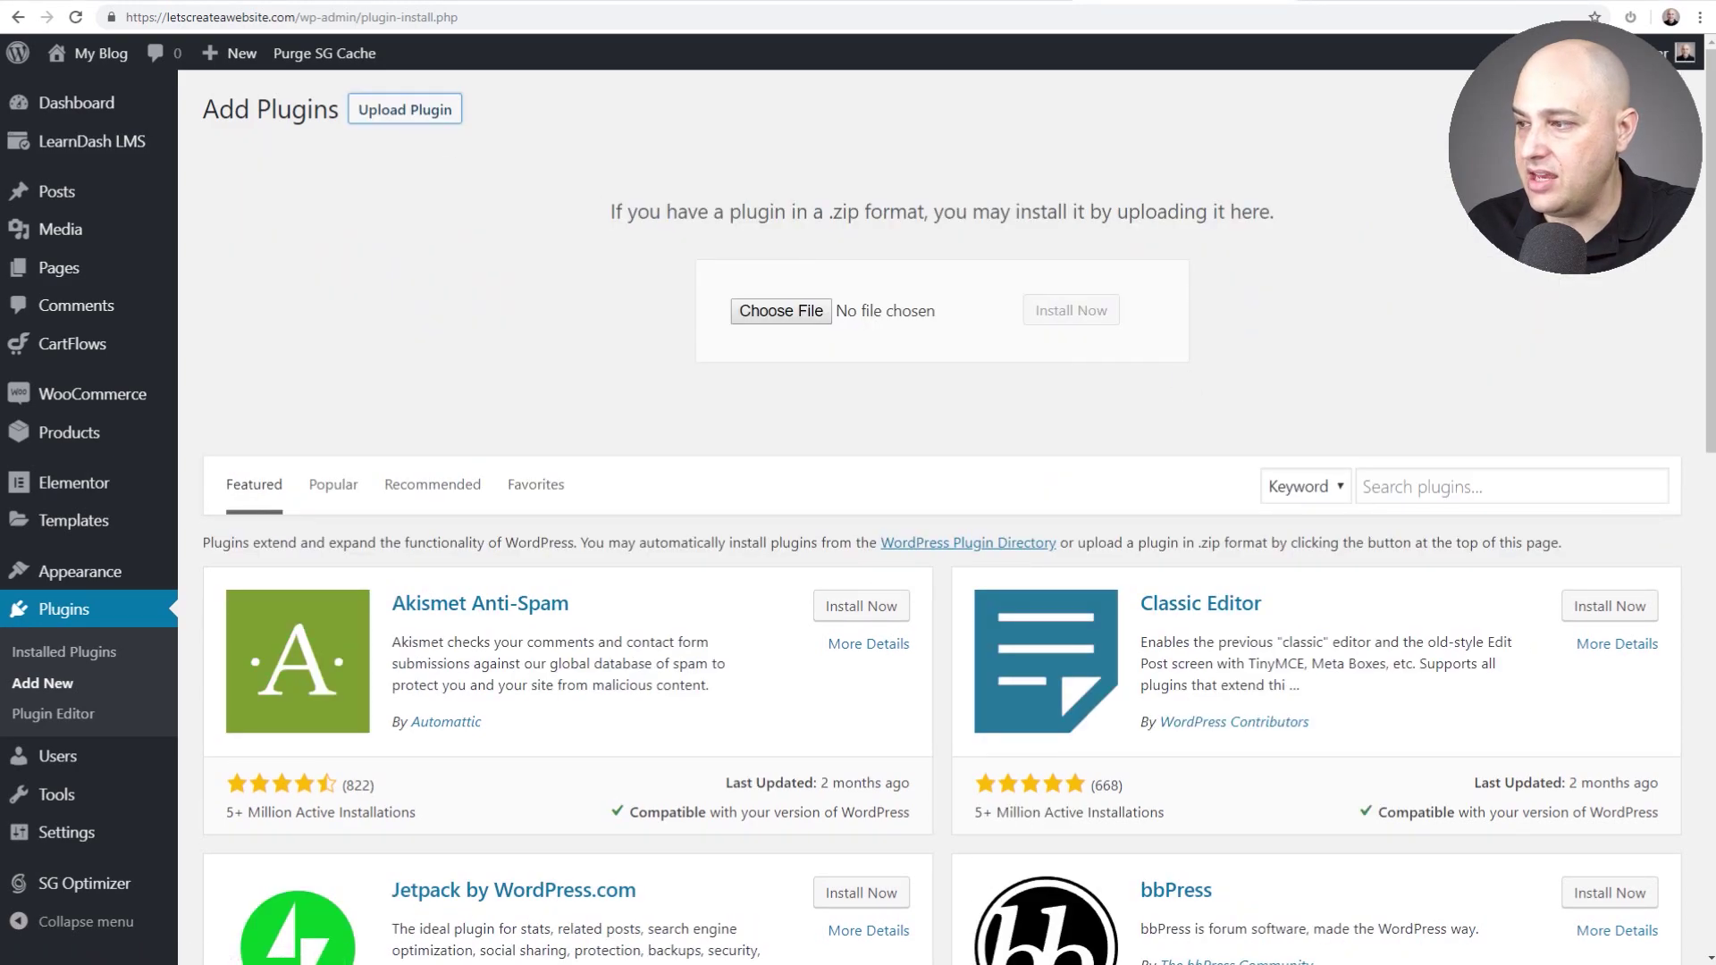
left_click_drag(1698, 402, 870, 317)
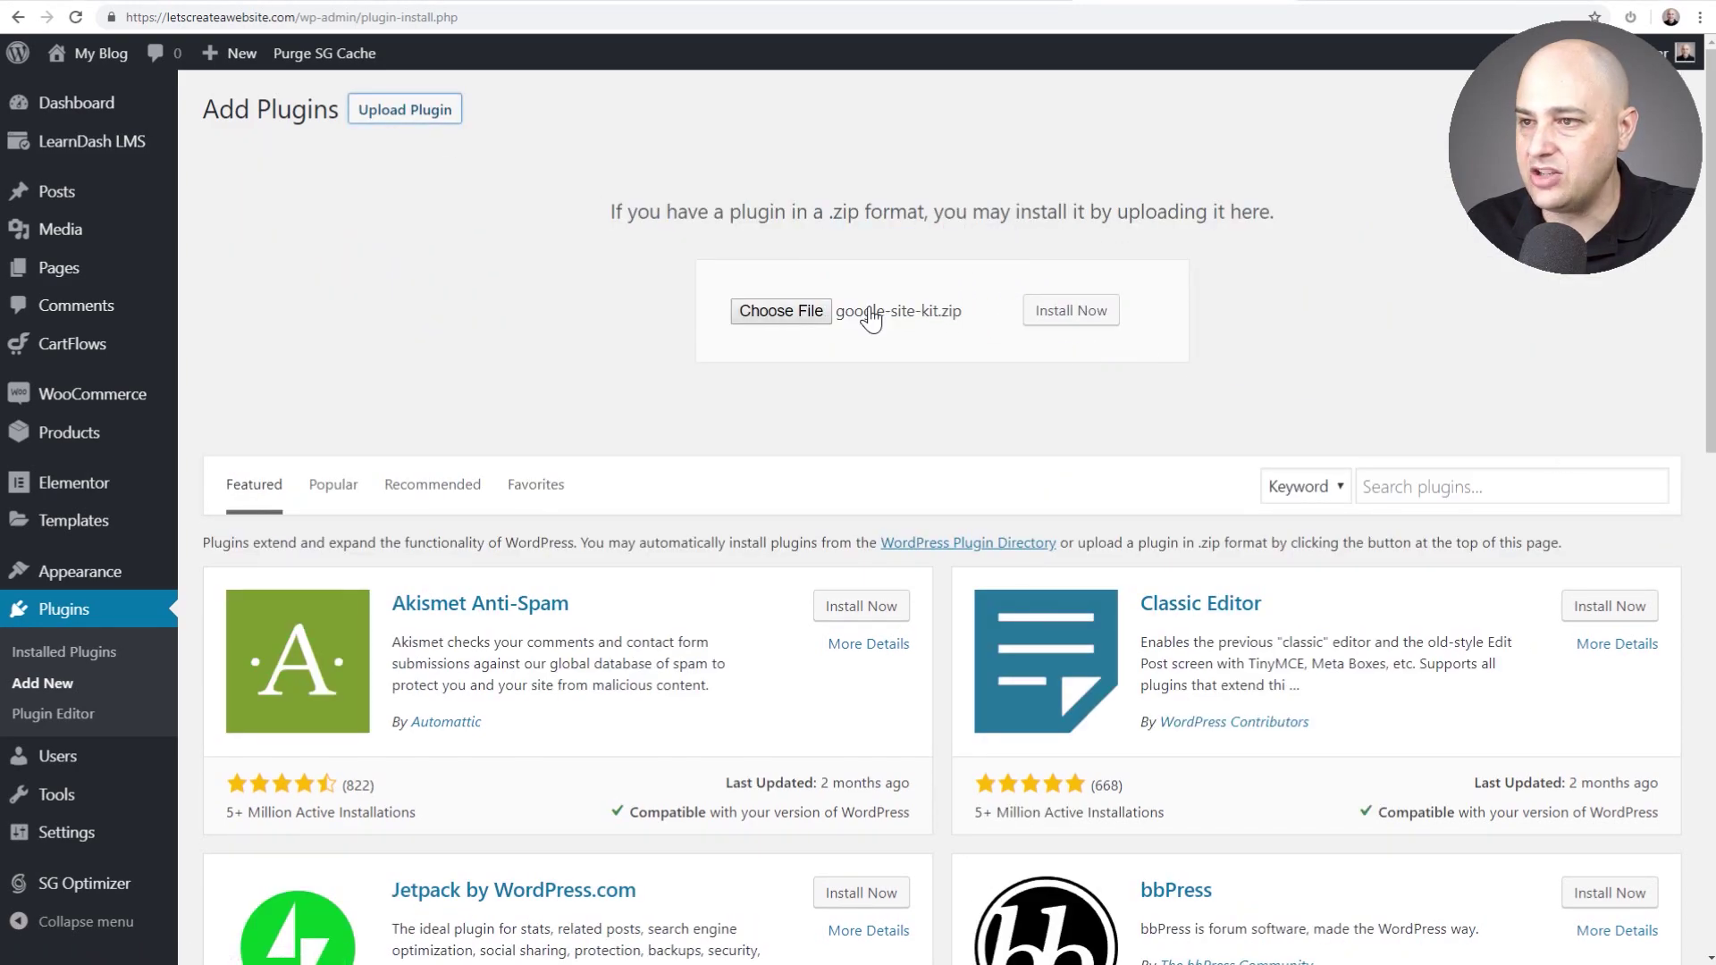
left_click(1077, 320)
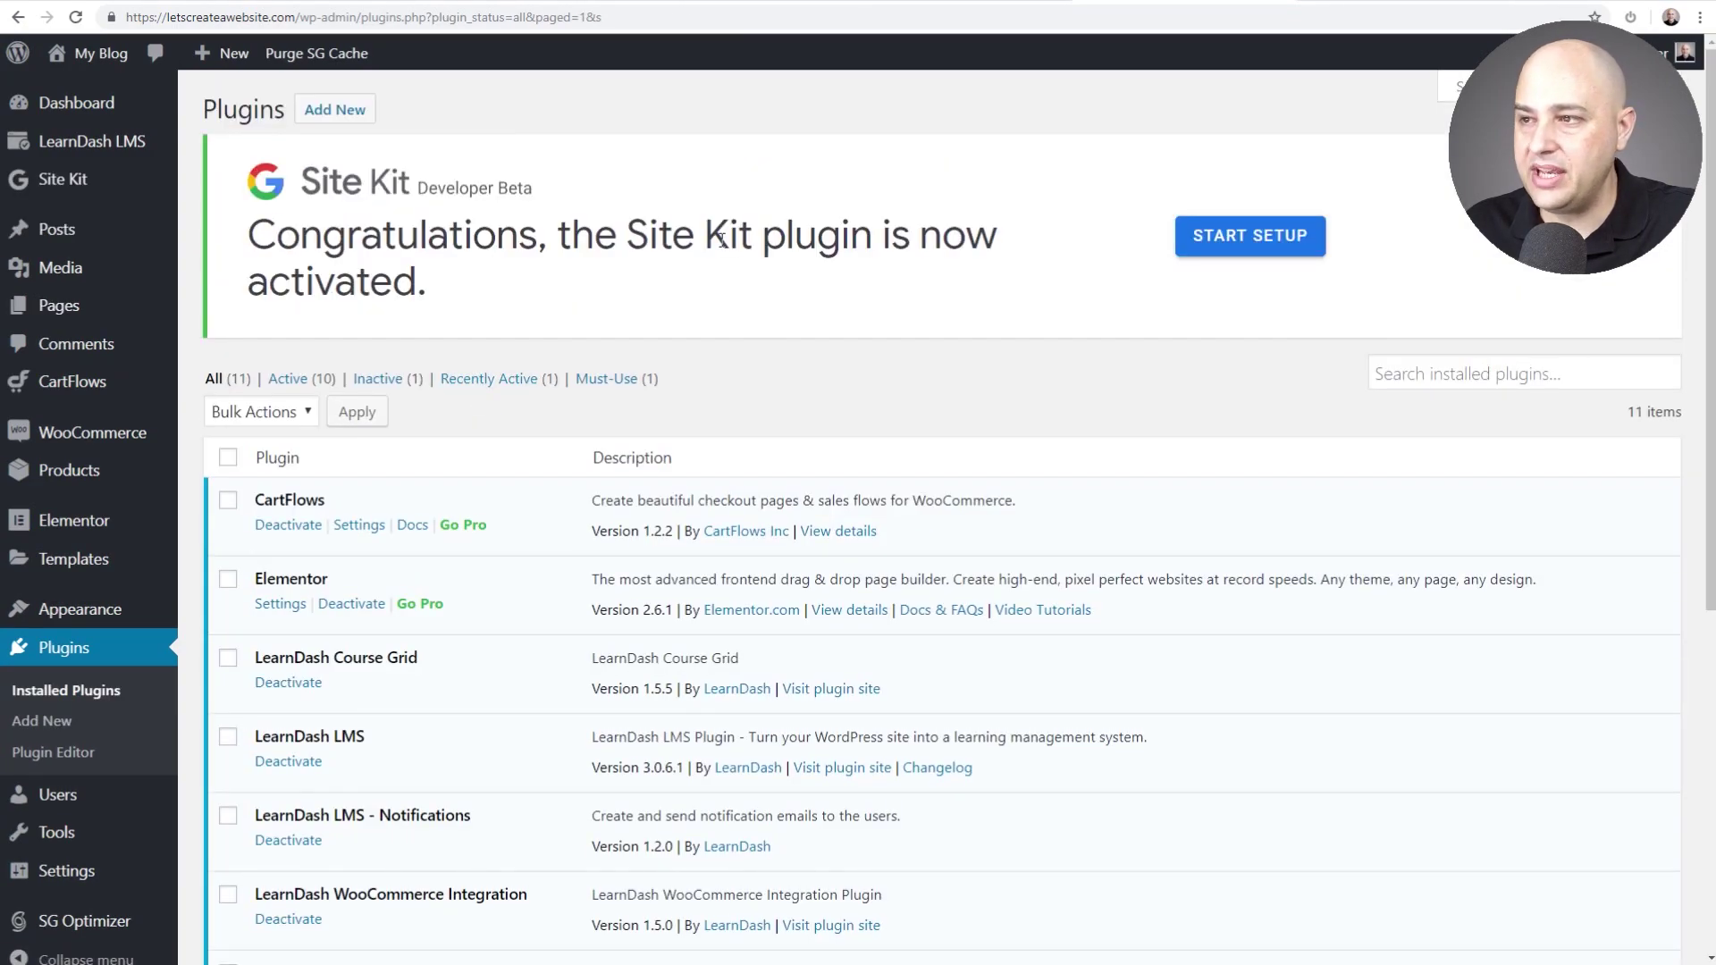
left_click(1261, 258)
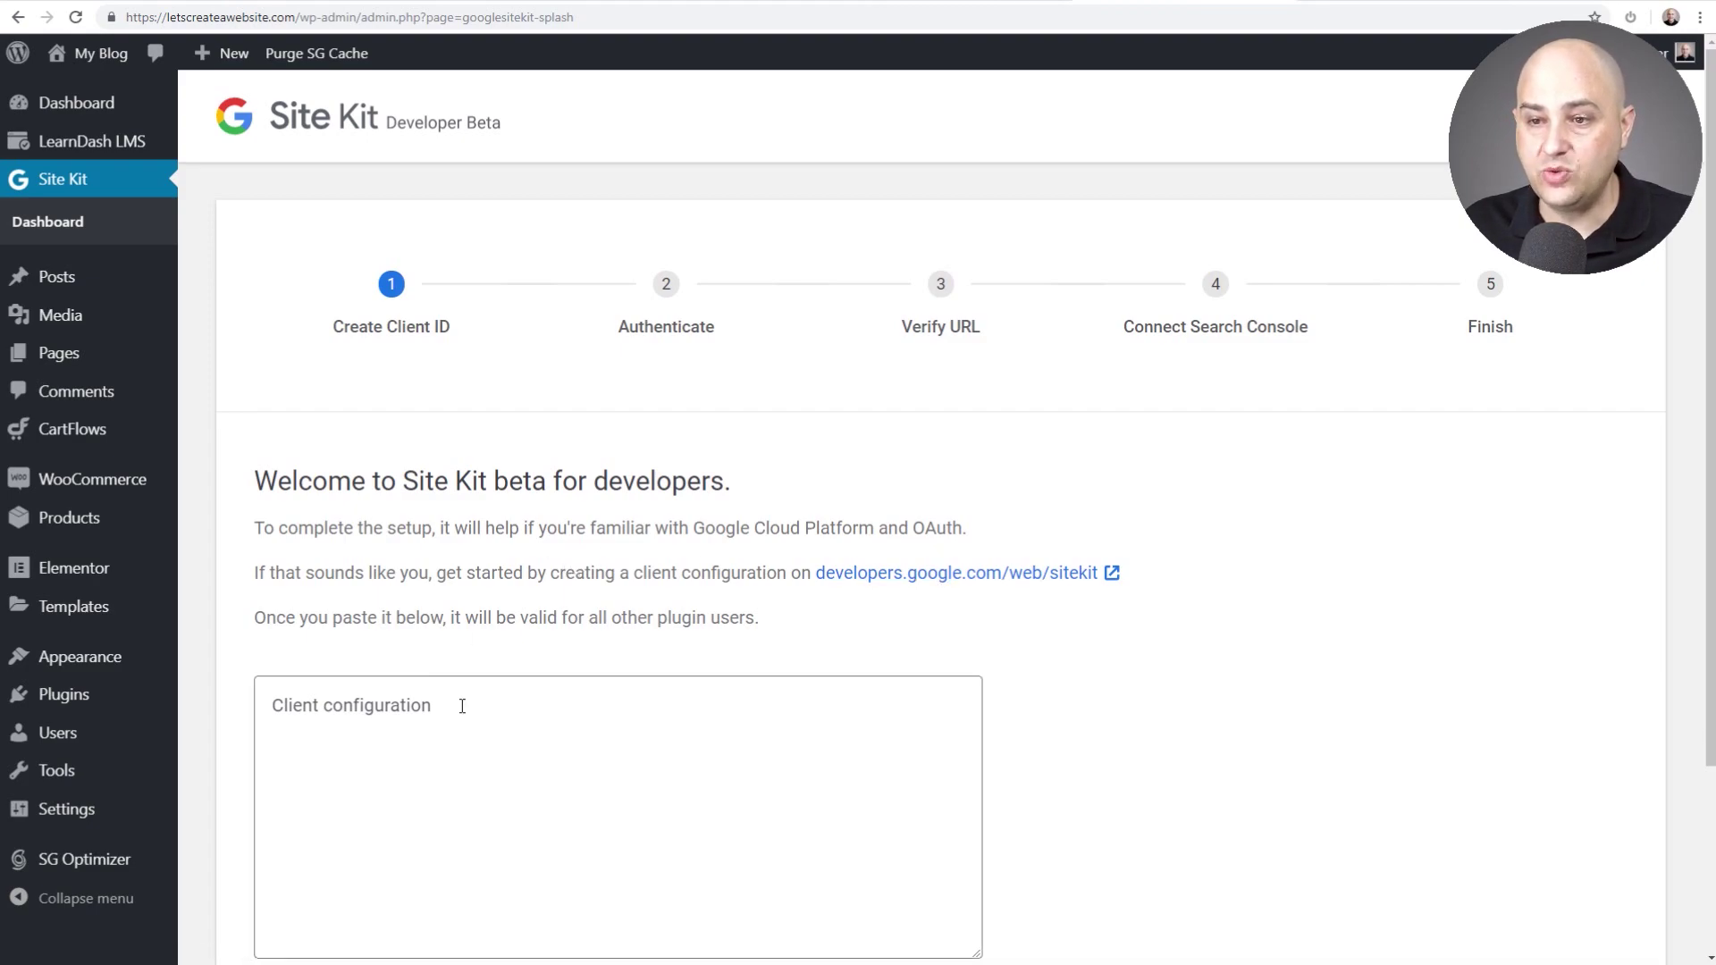
Open the developers.google.com/web/sitekit page to create a client configuration.
left_click(871, 576)
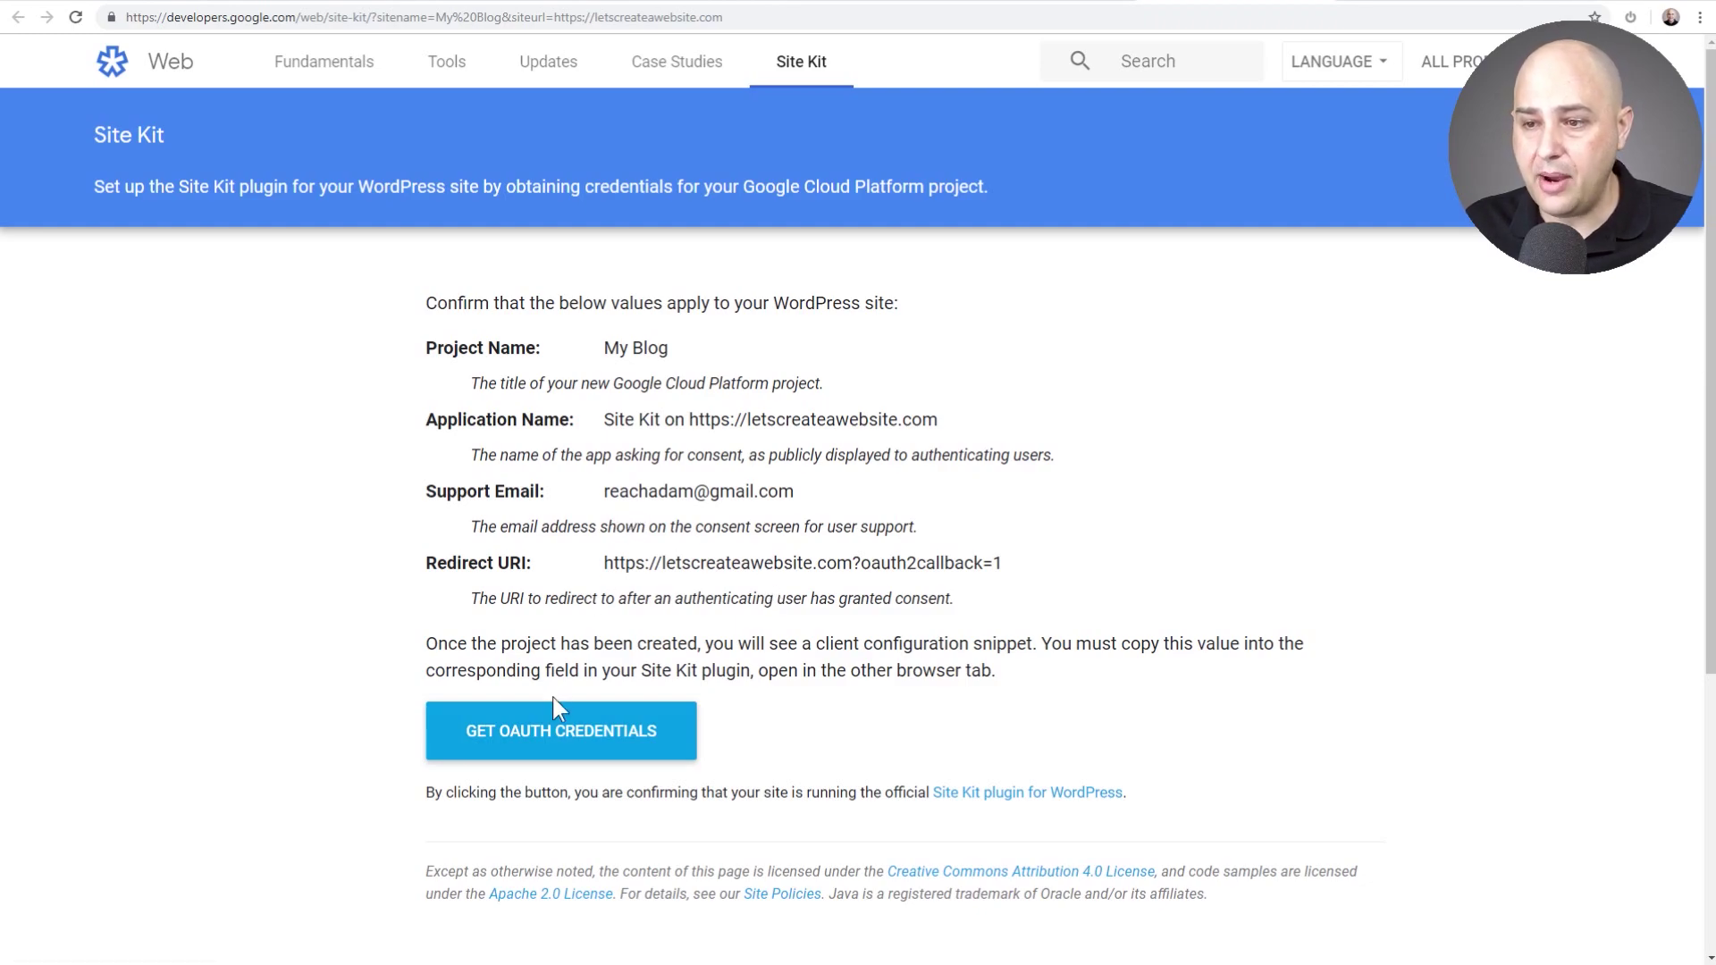
Generate OAuth credentials for the site and carry the client configuration back to WordPress.
left_click(547, 736)
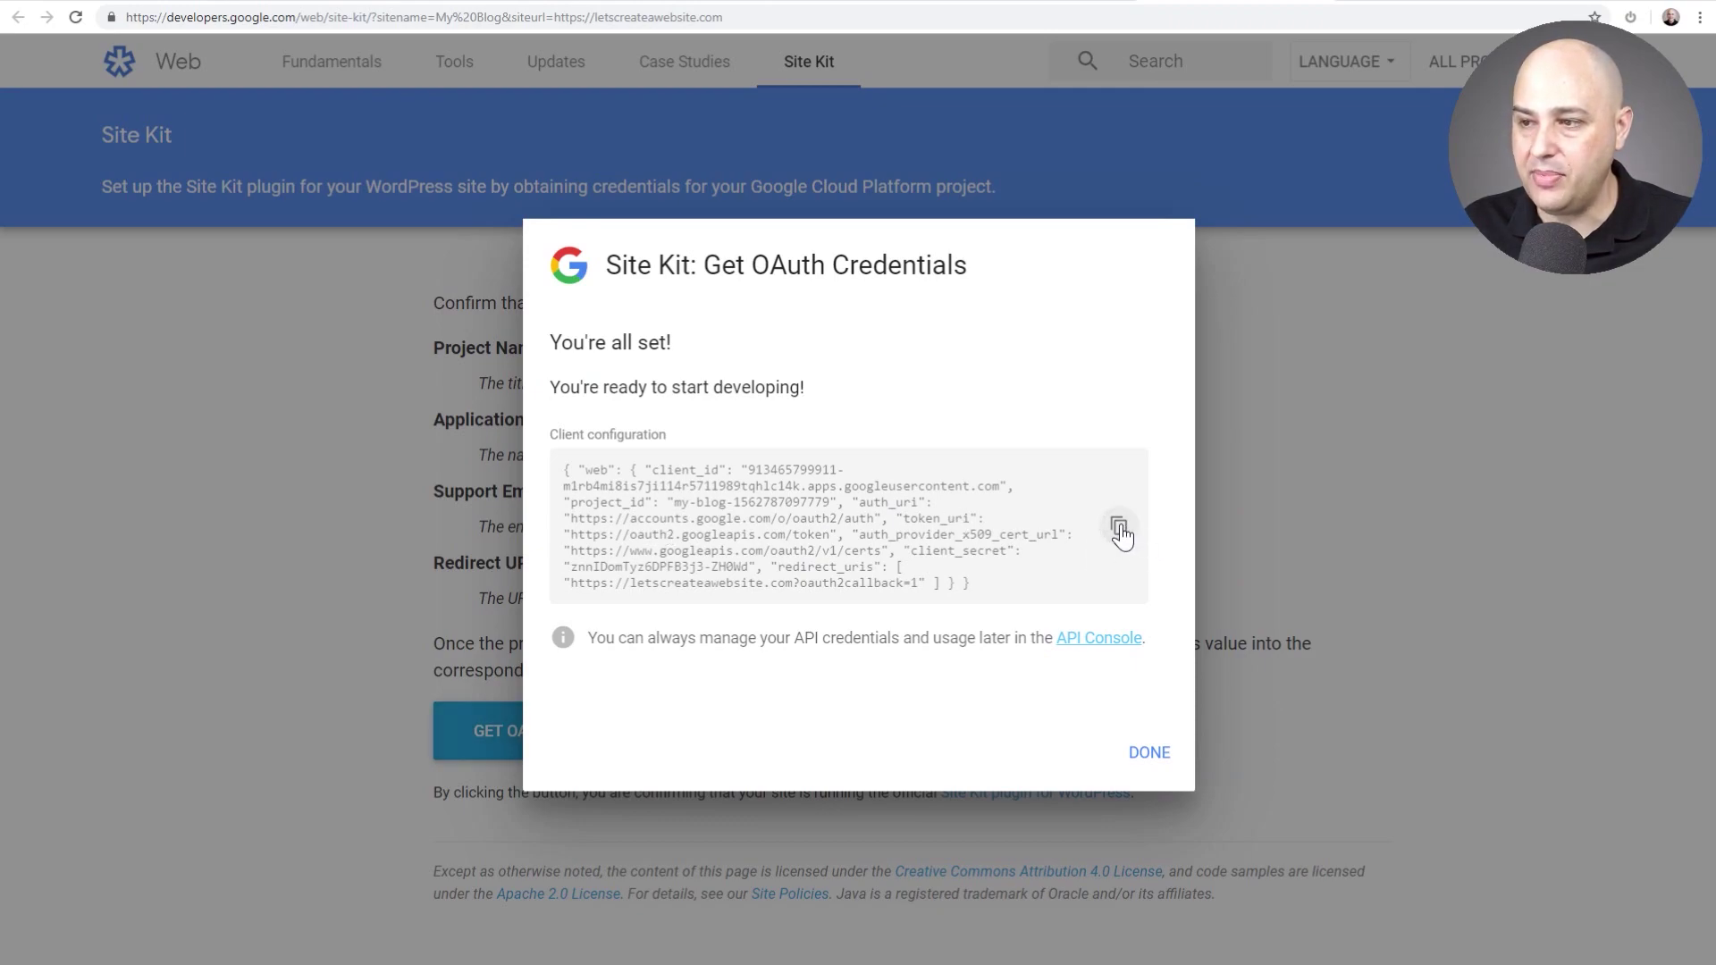
left_click(1137, 738)
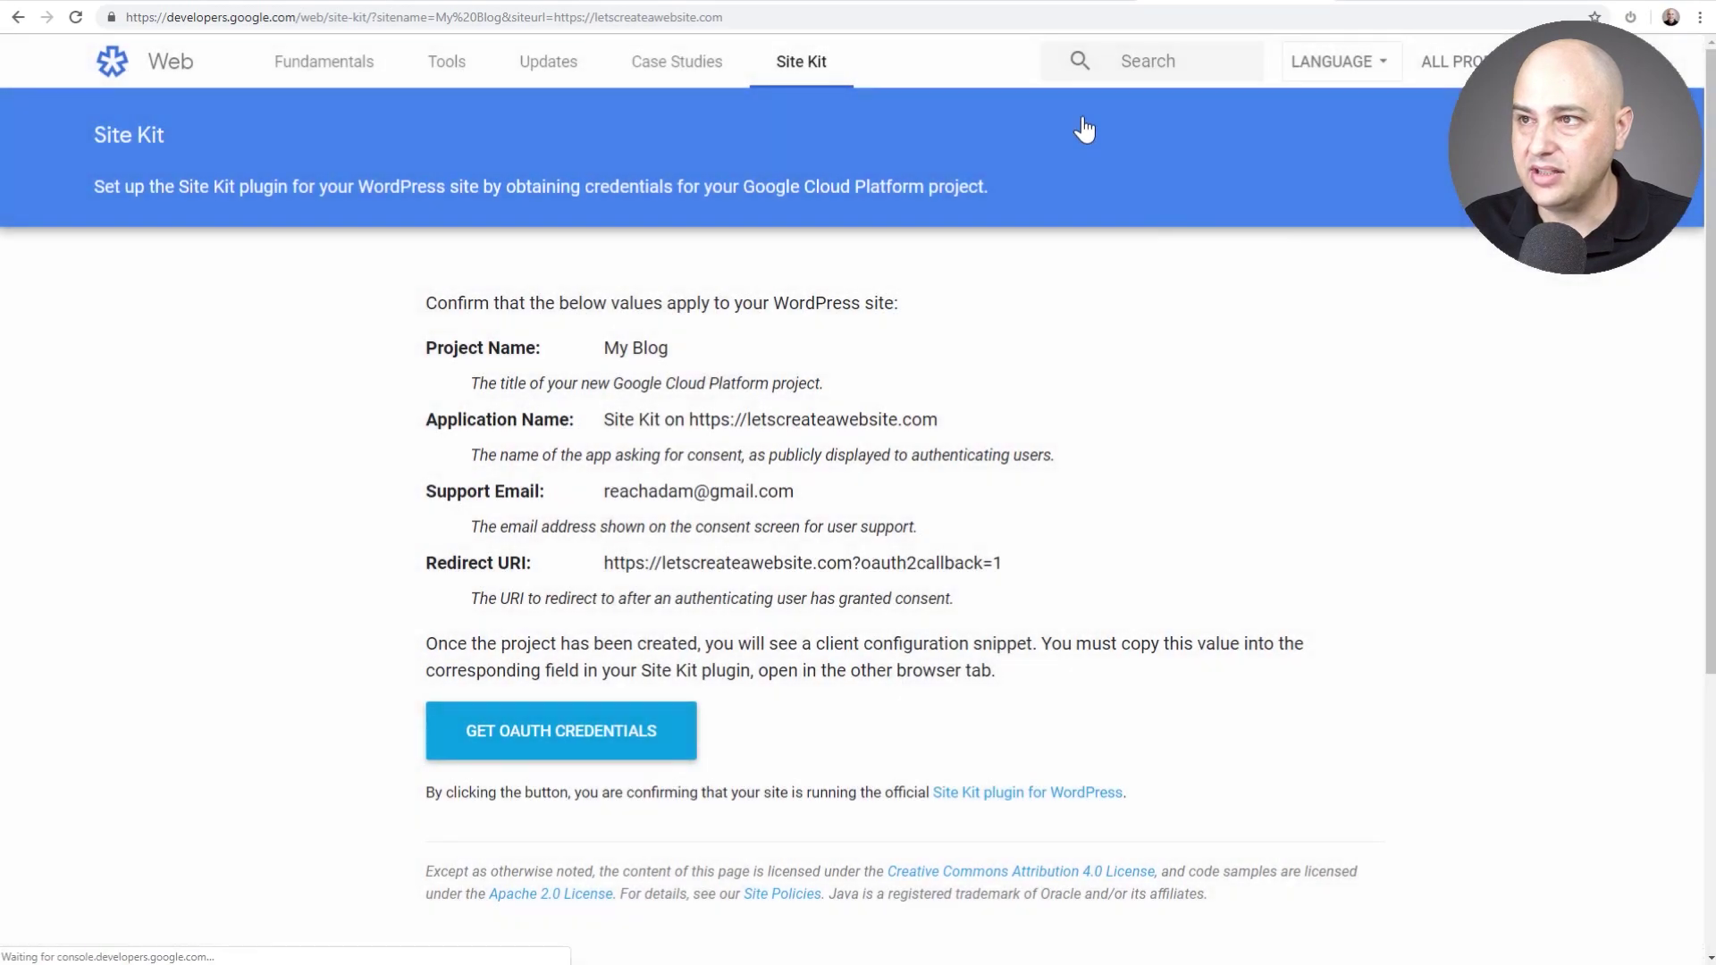
left_click(1033, 5)
left_click(438, 739)
Paste the client configuration JSON, proceed to Authenticate, and start Sign in with Google.
key("ctrl+v")
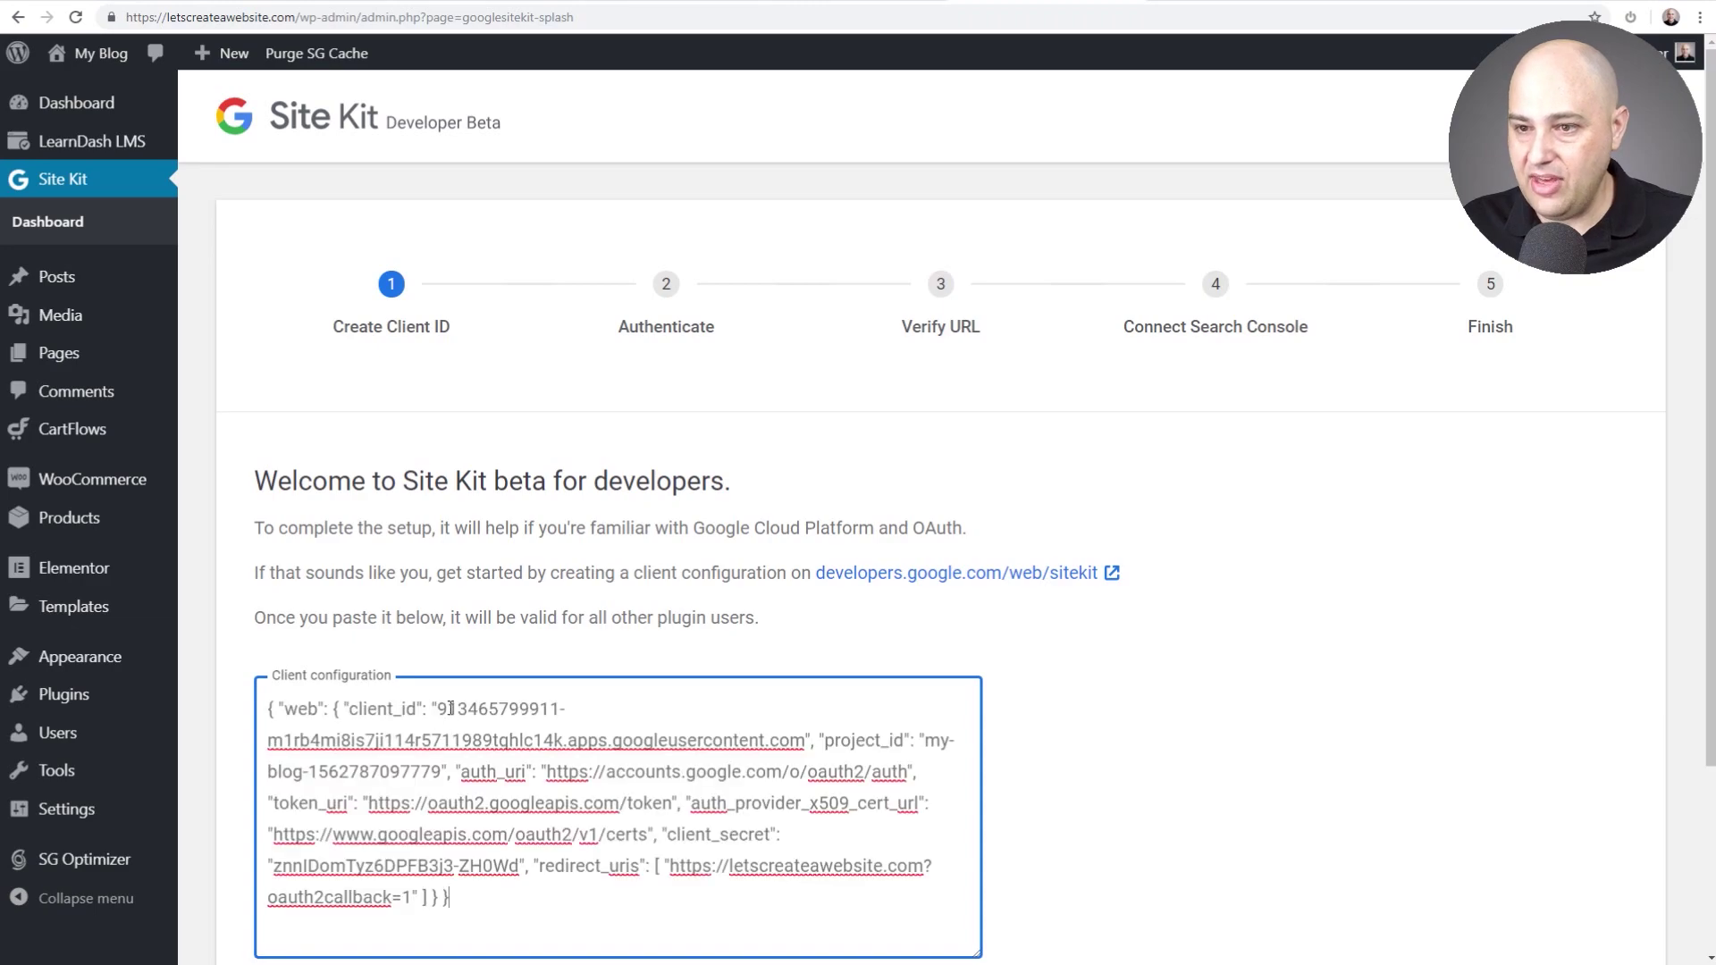
scroll(405, 738, "down", 3)
key("Tab")
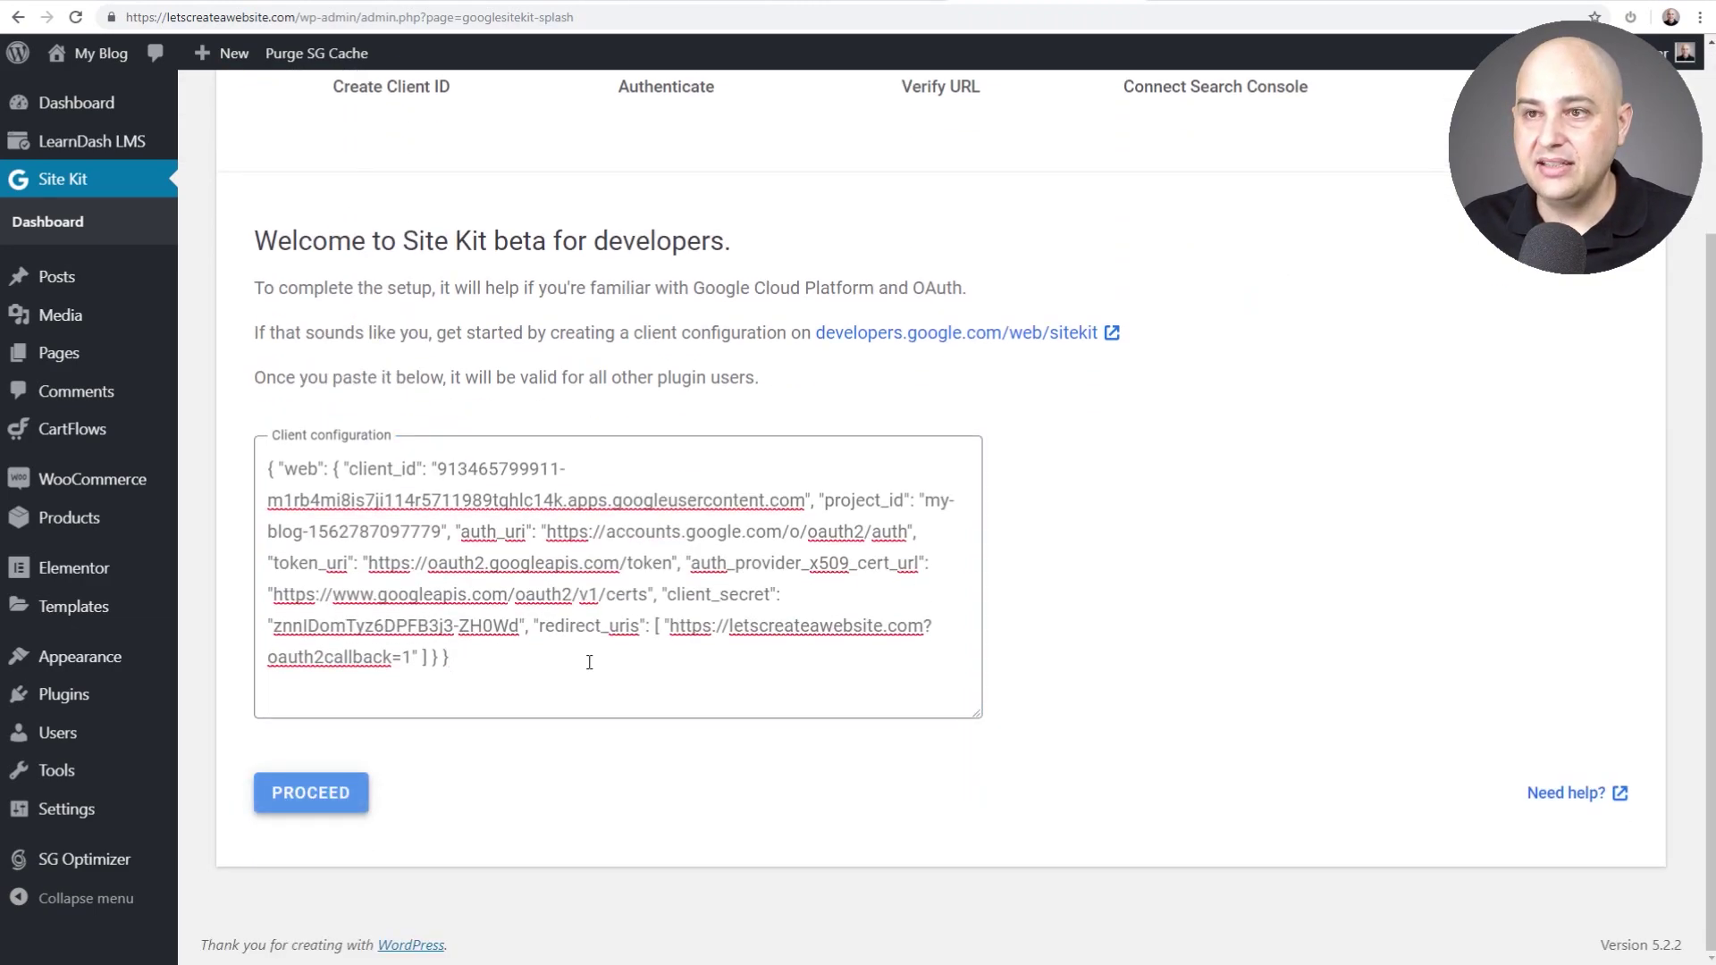
key("Return")
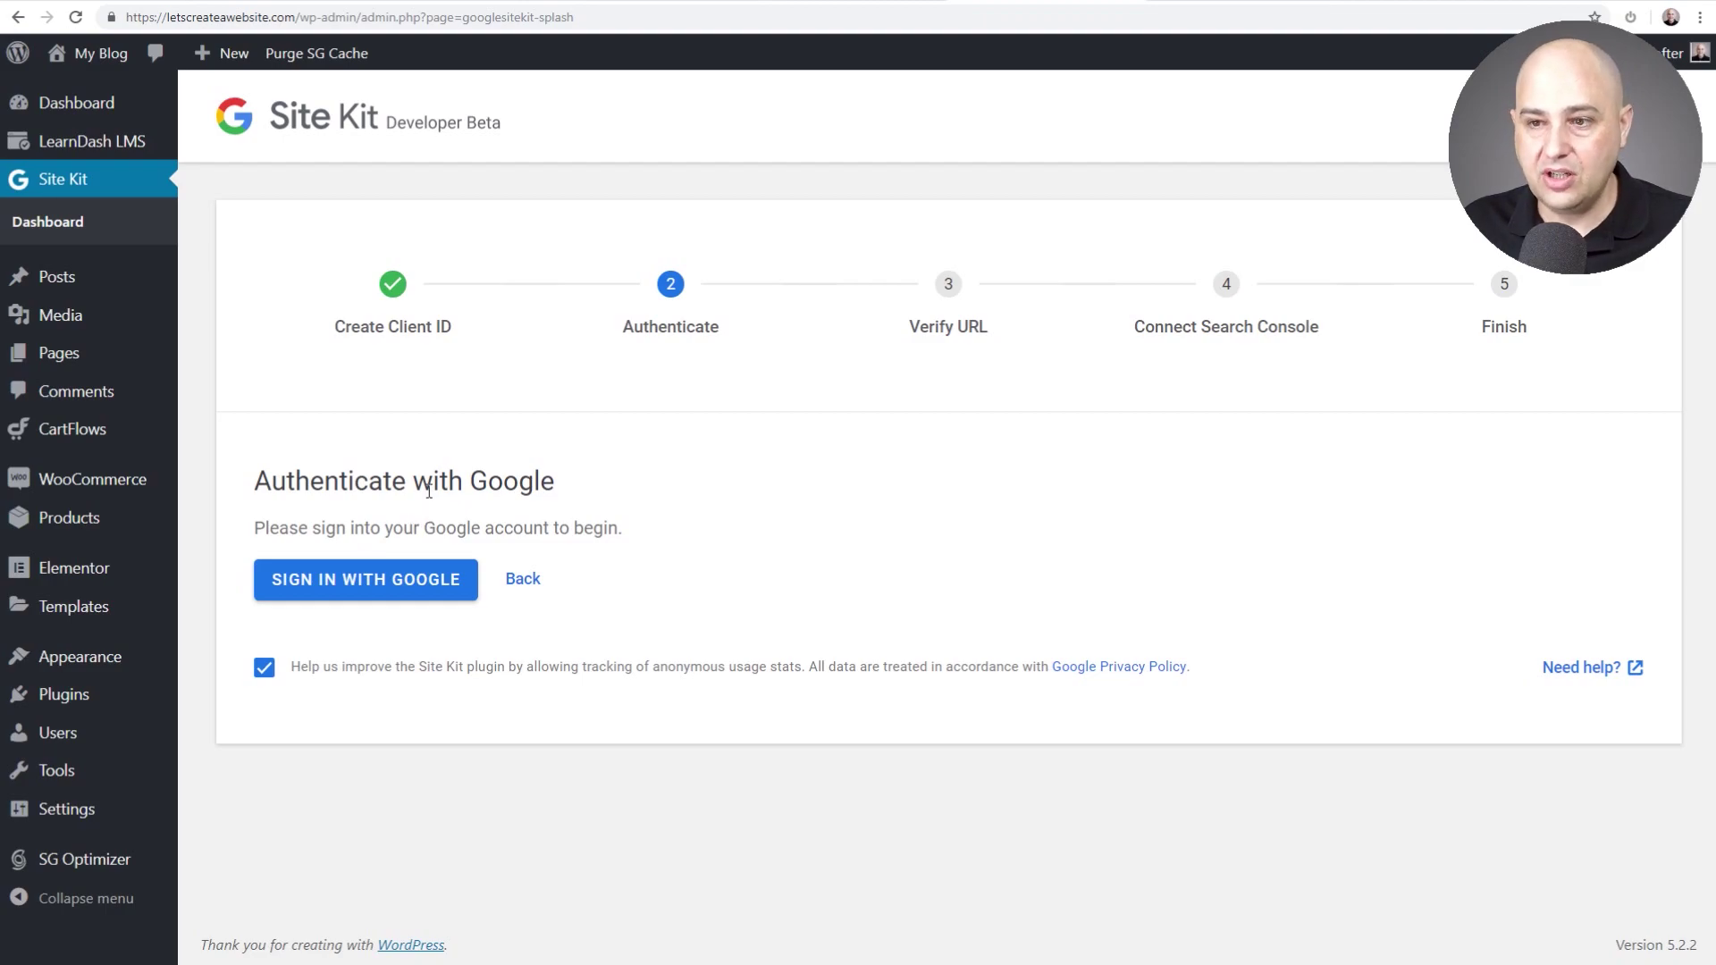
left_click(360, 593)
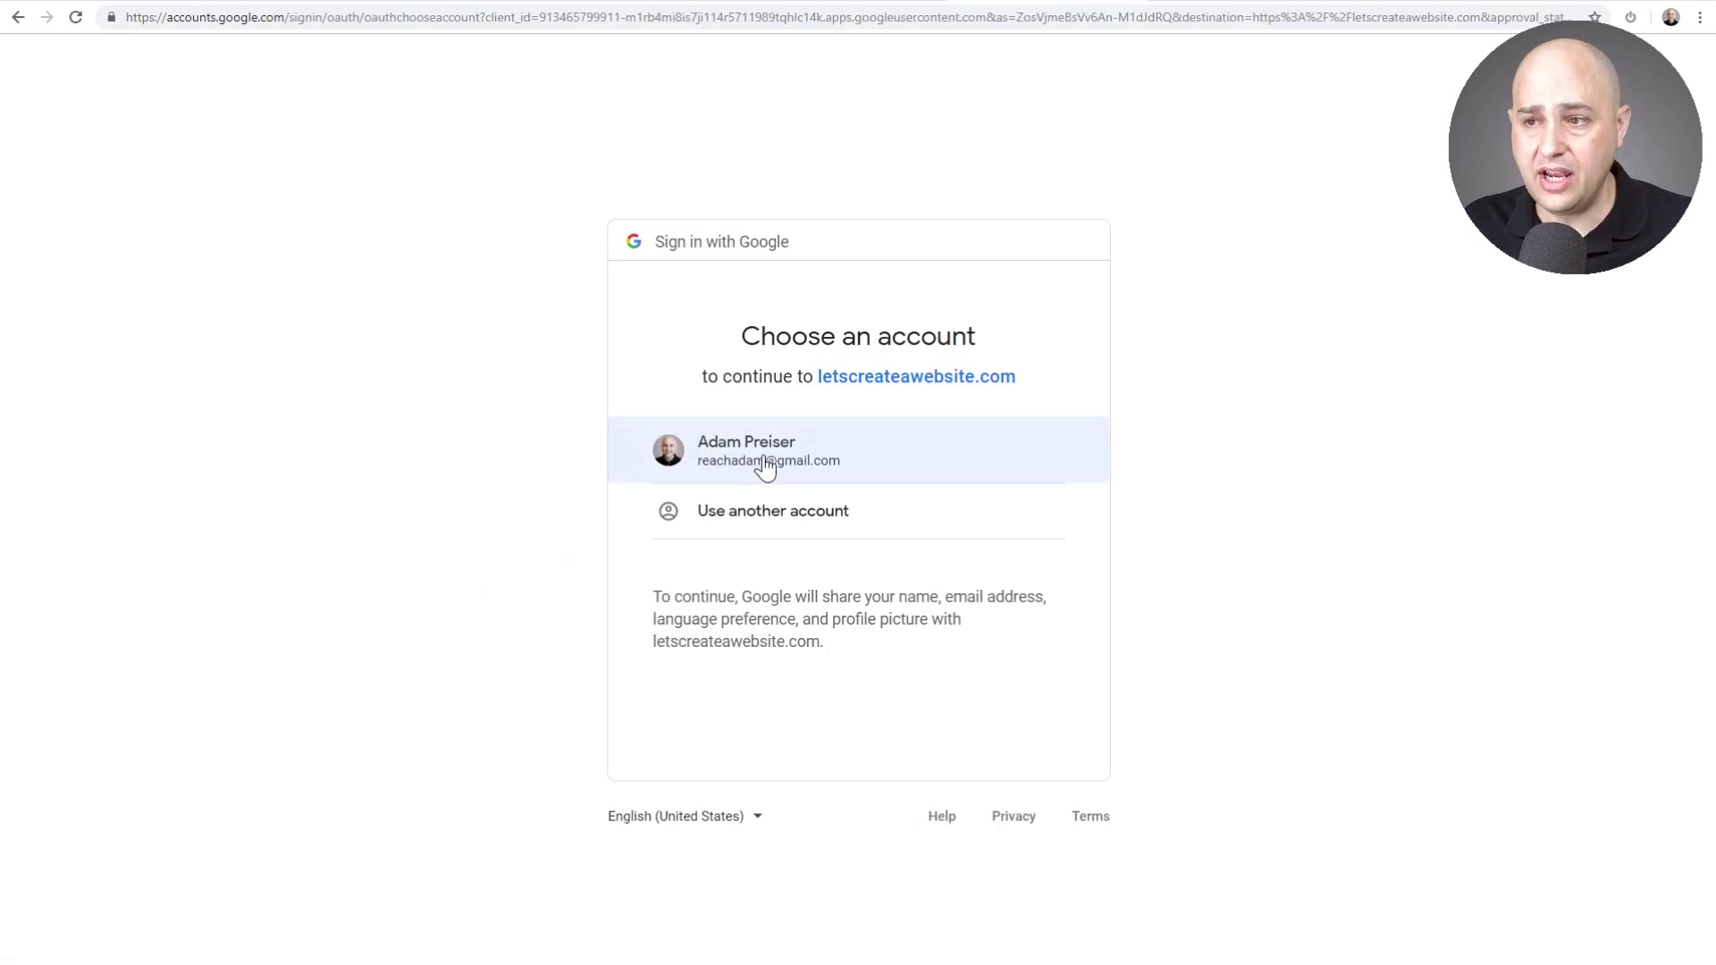
Choose the Google account and allow both Search Console permissions for letscreateawebsite.com.
left_click(747, 446)
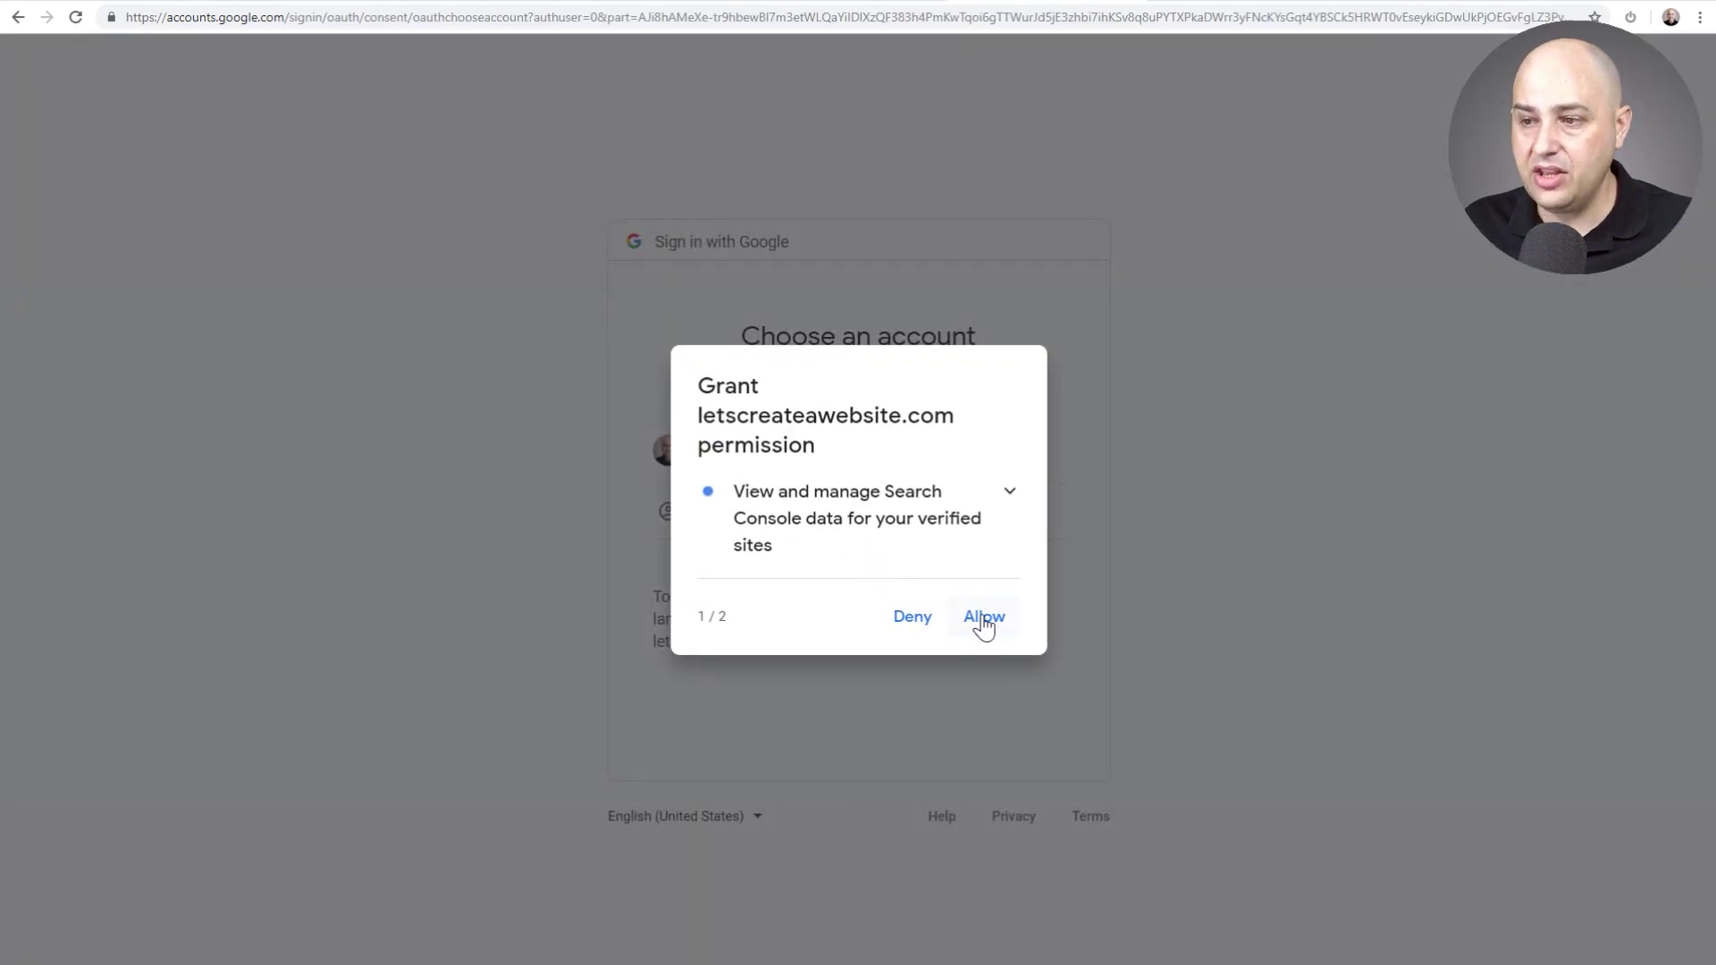
left_click(984, 626)
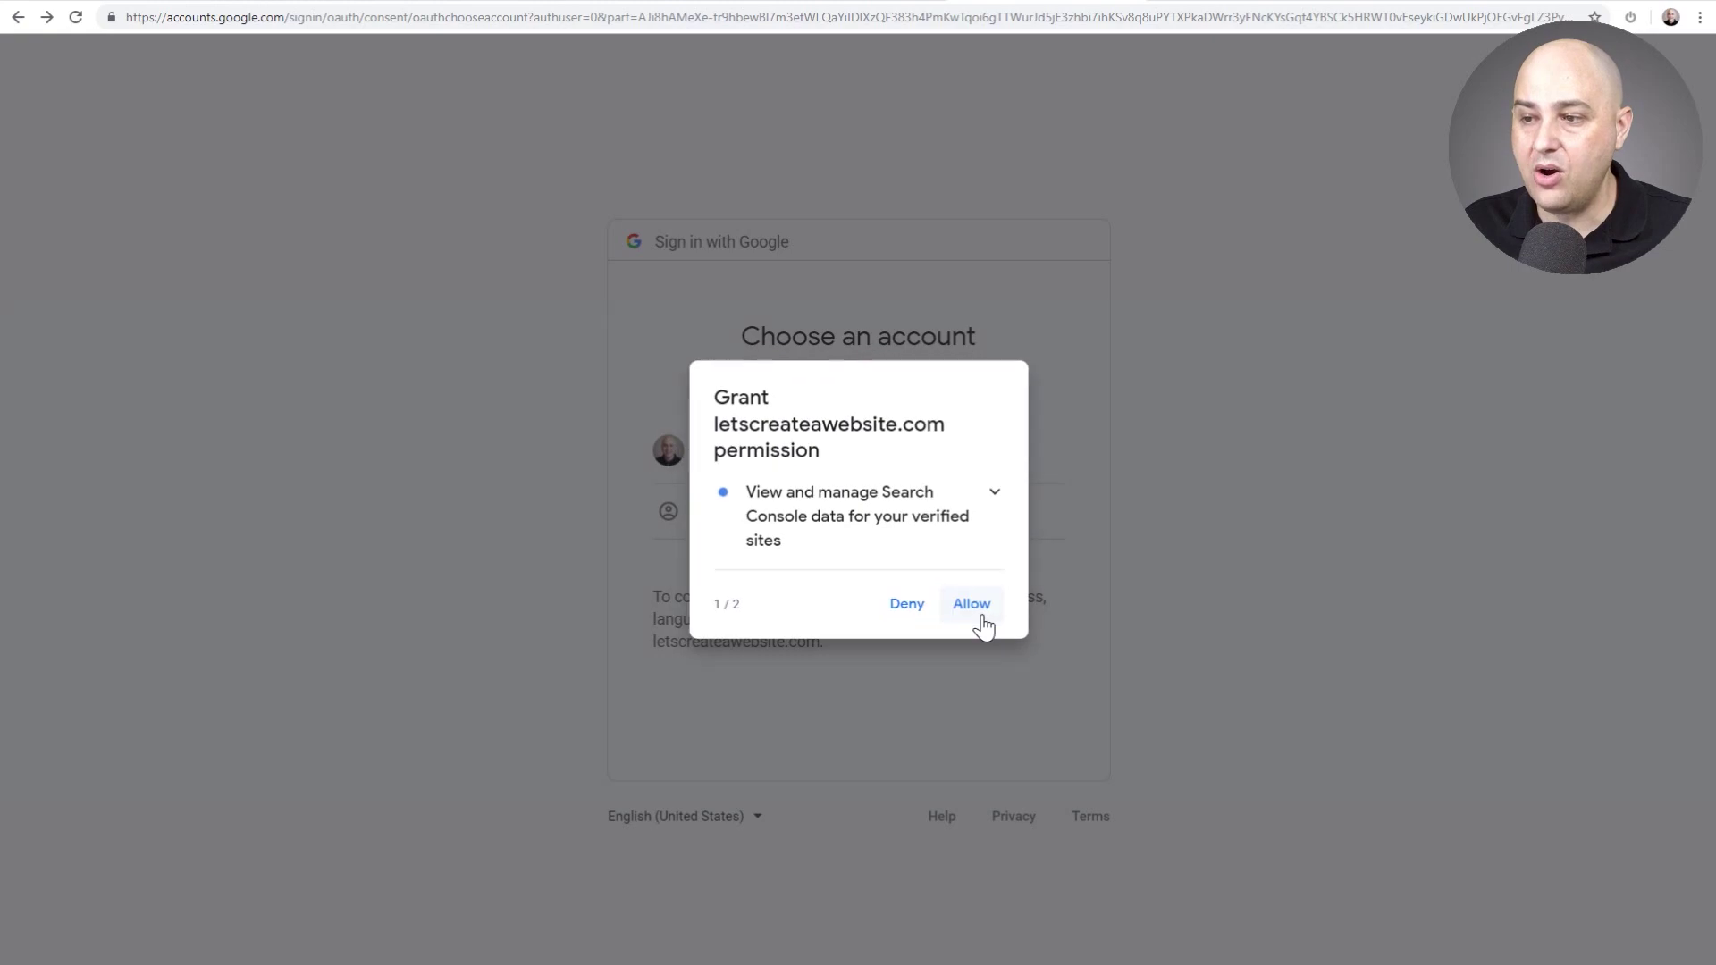
left_click(983, 614)
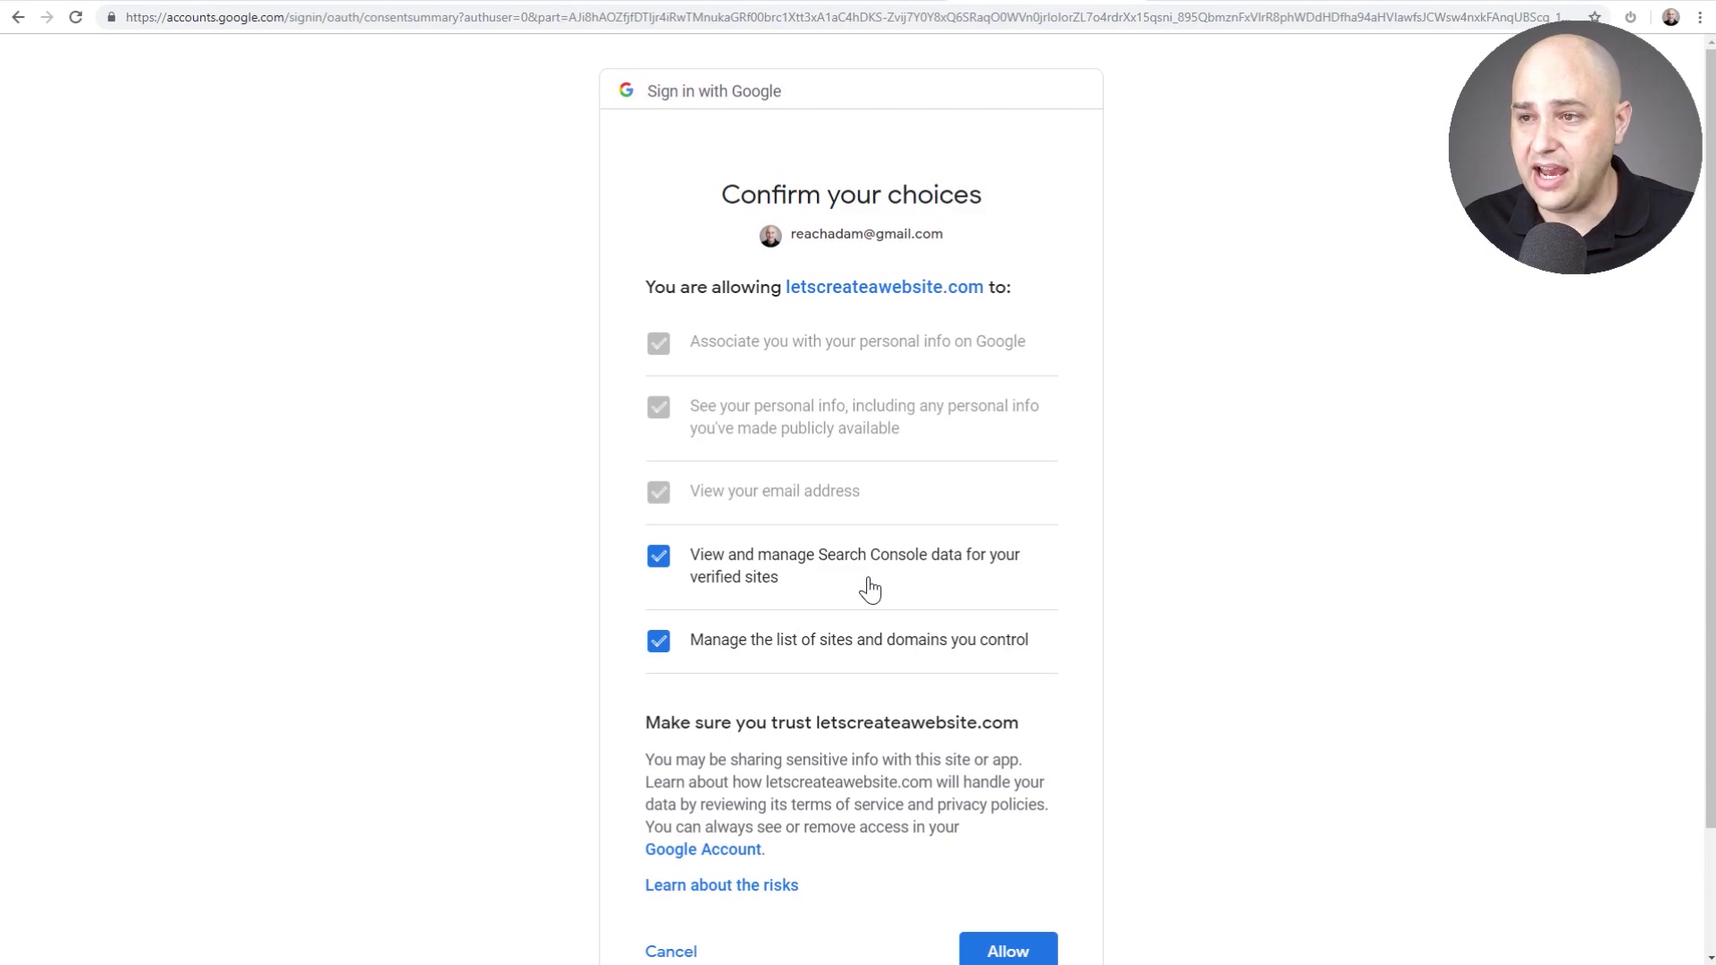
scroll(984, 701, "down", 2)
left_click(1001, 821)
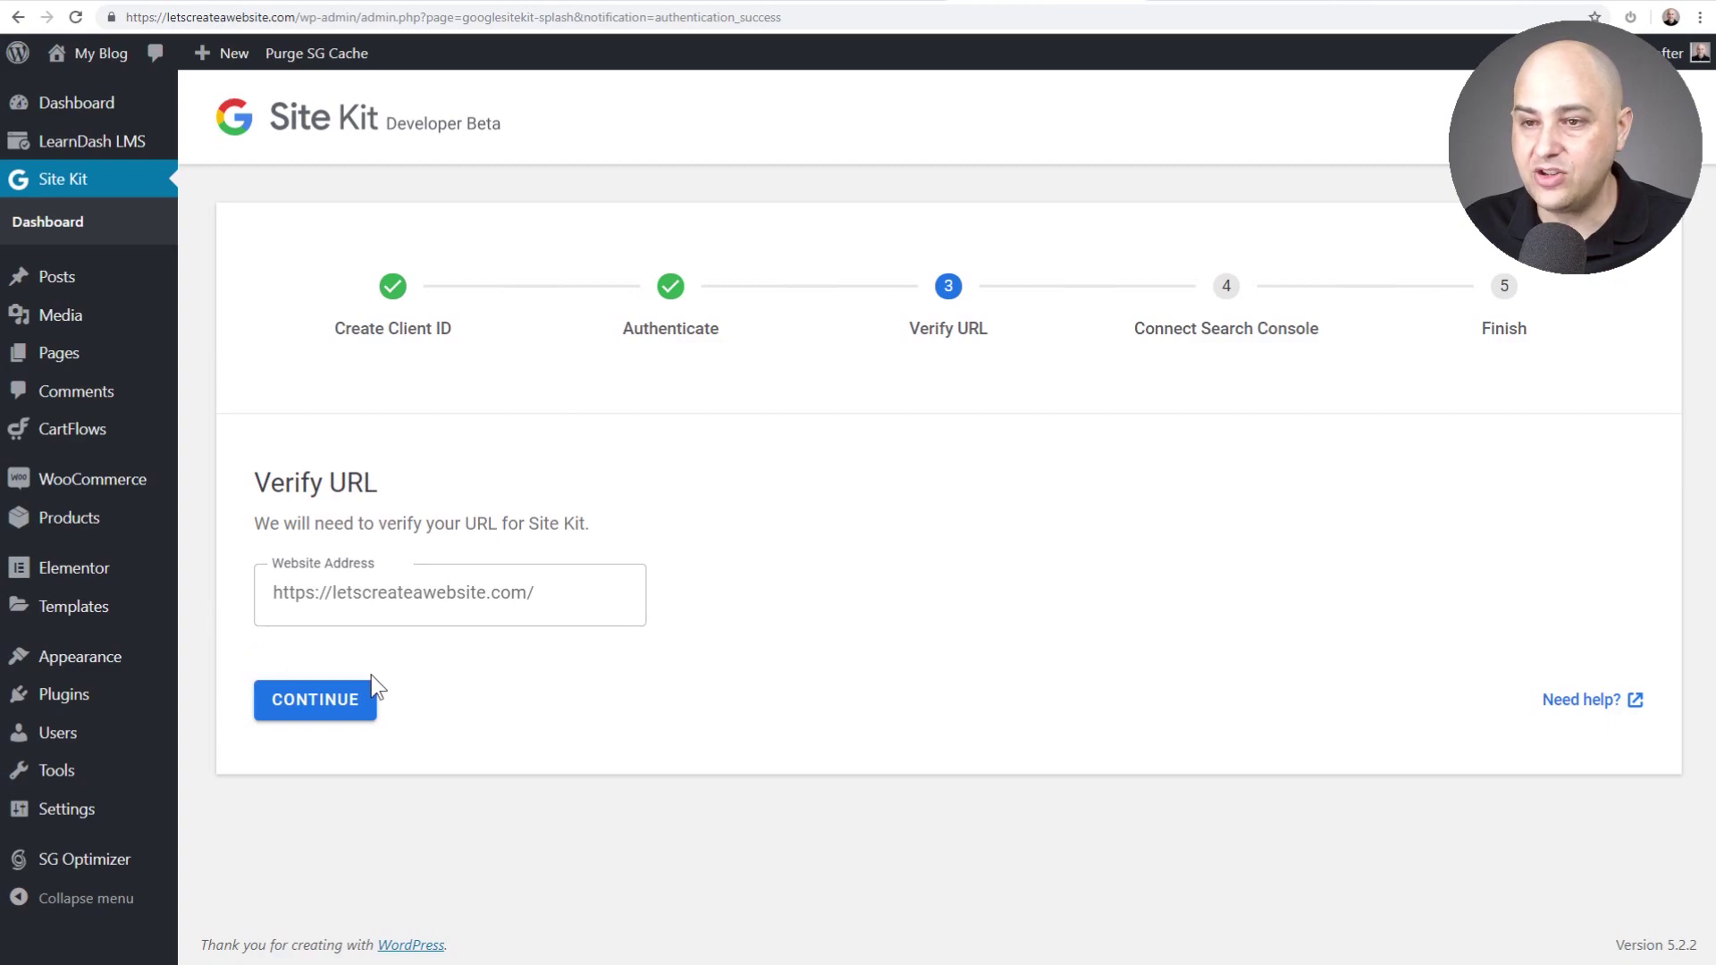
left_click(318, 710)
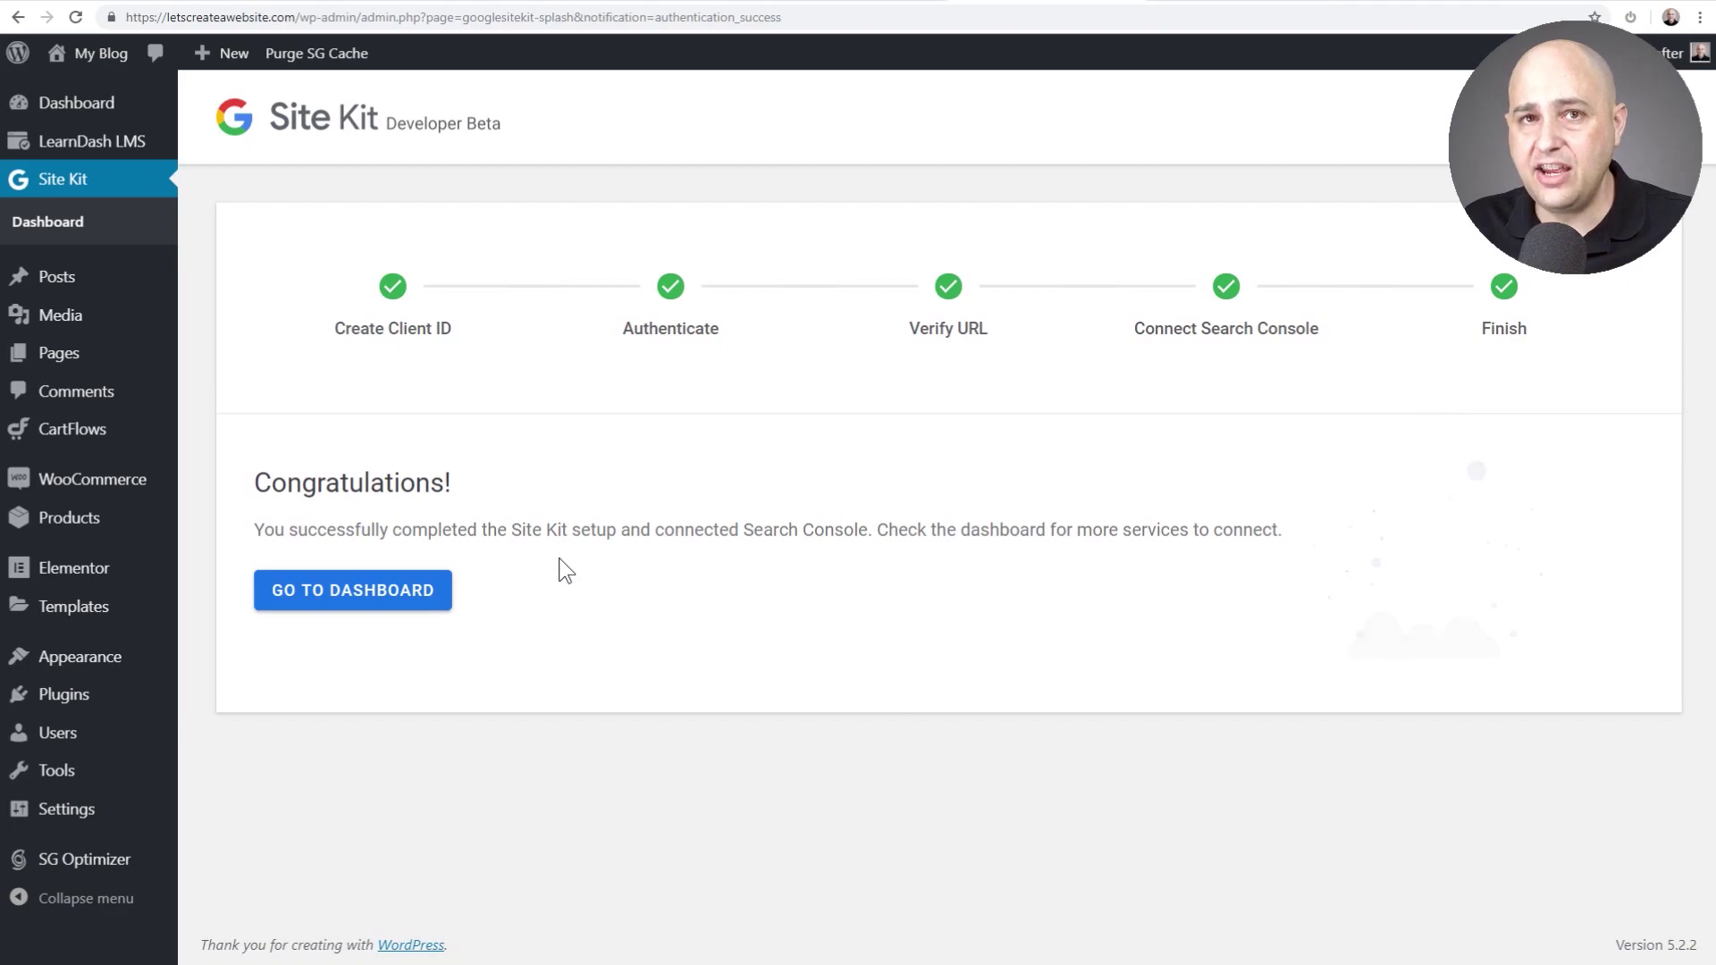
left_click(357, 605)
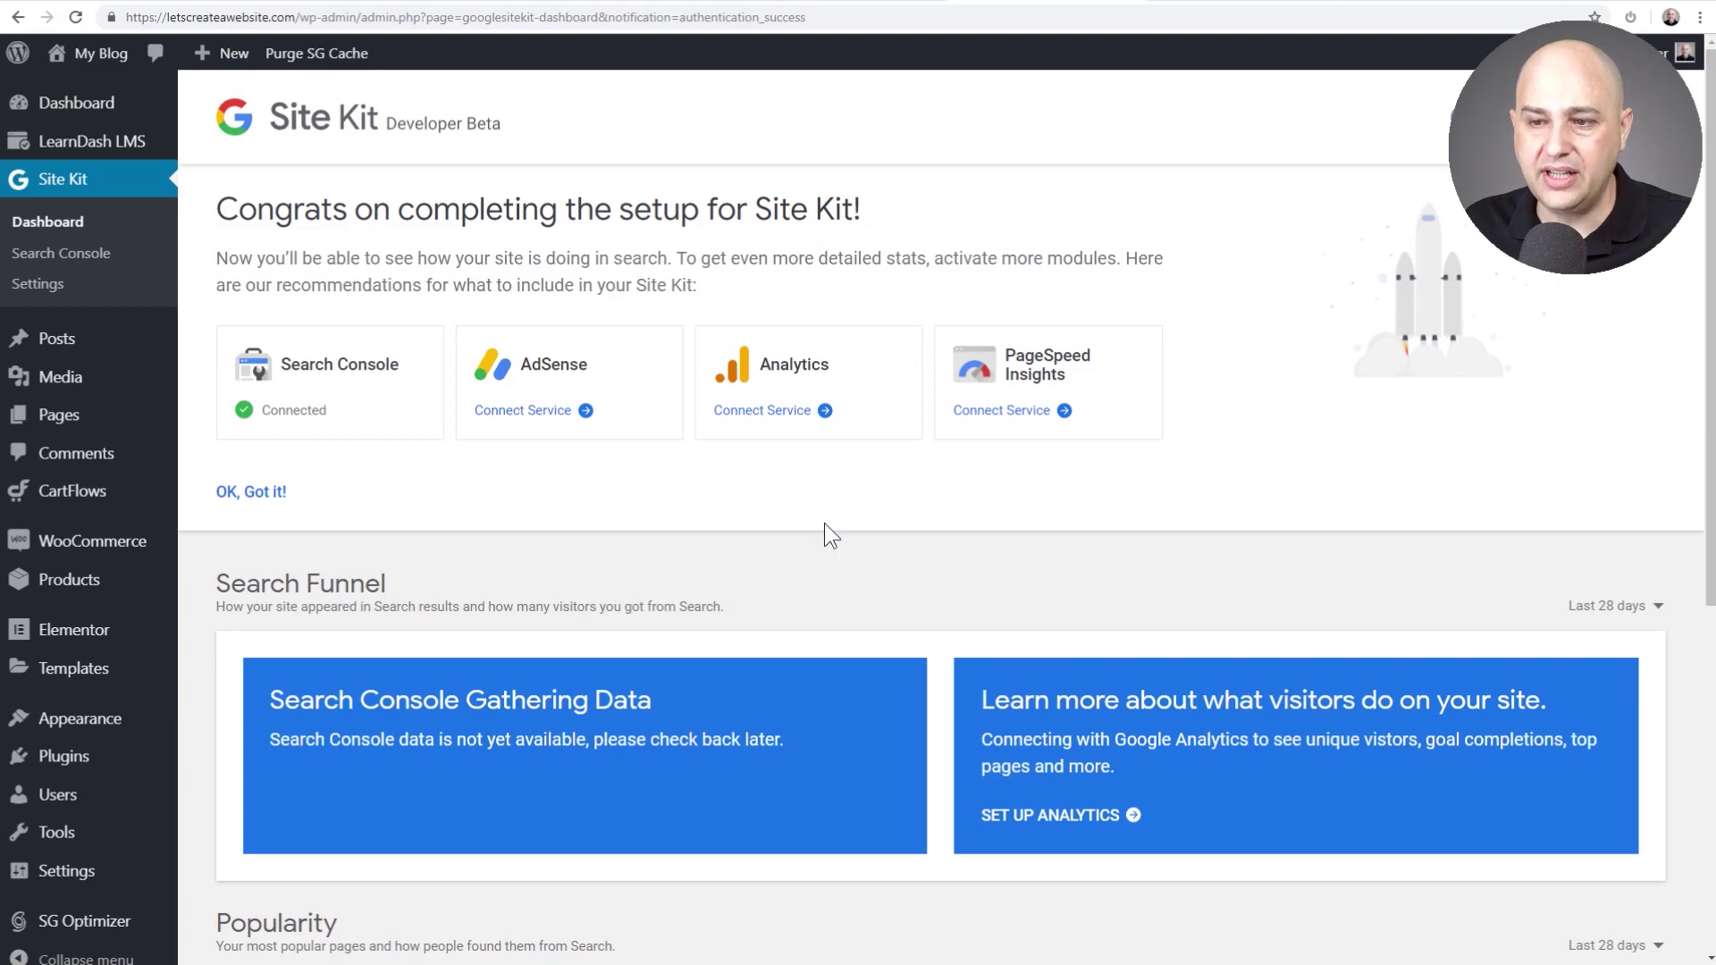
Review the Site Kit dashboard panels and begin connecting Analytics.
scroll(824, 527, "down", 7)
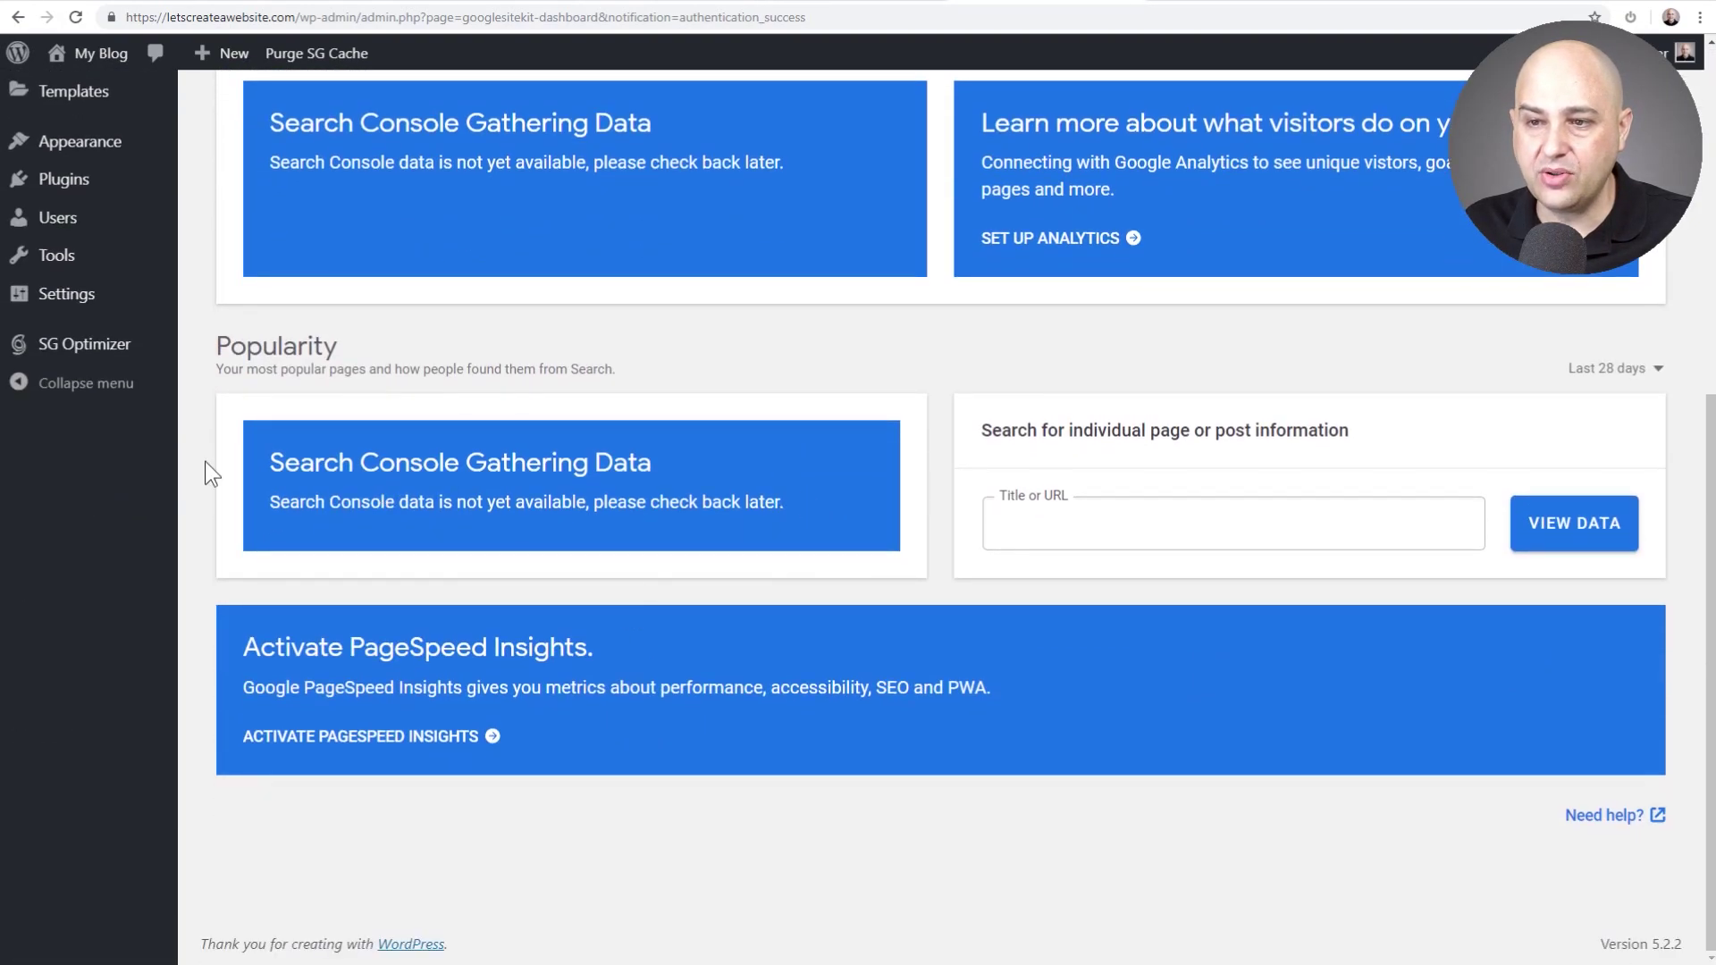
scroll(716, 540, "up", 7)
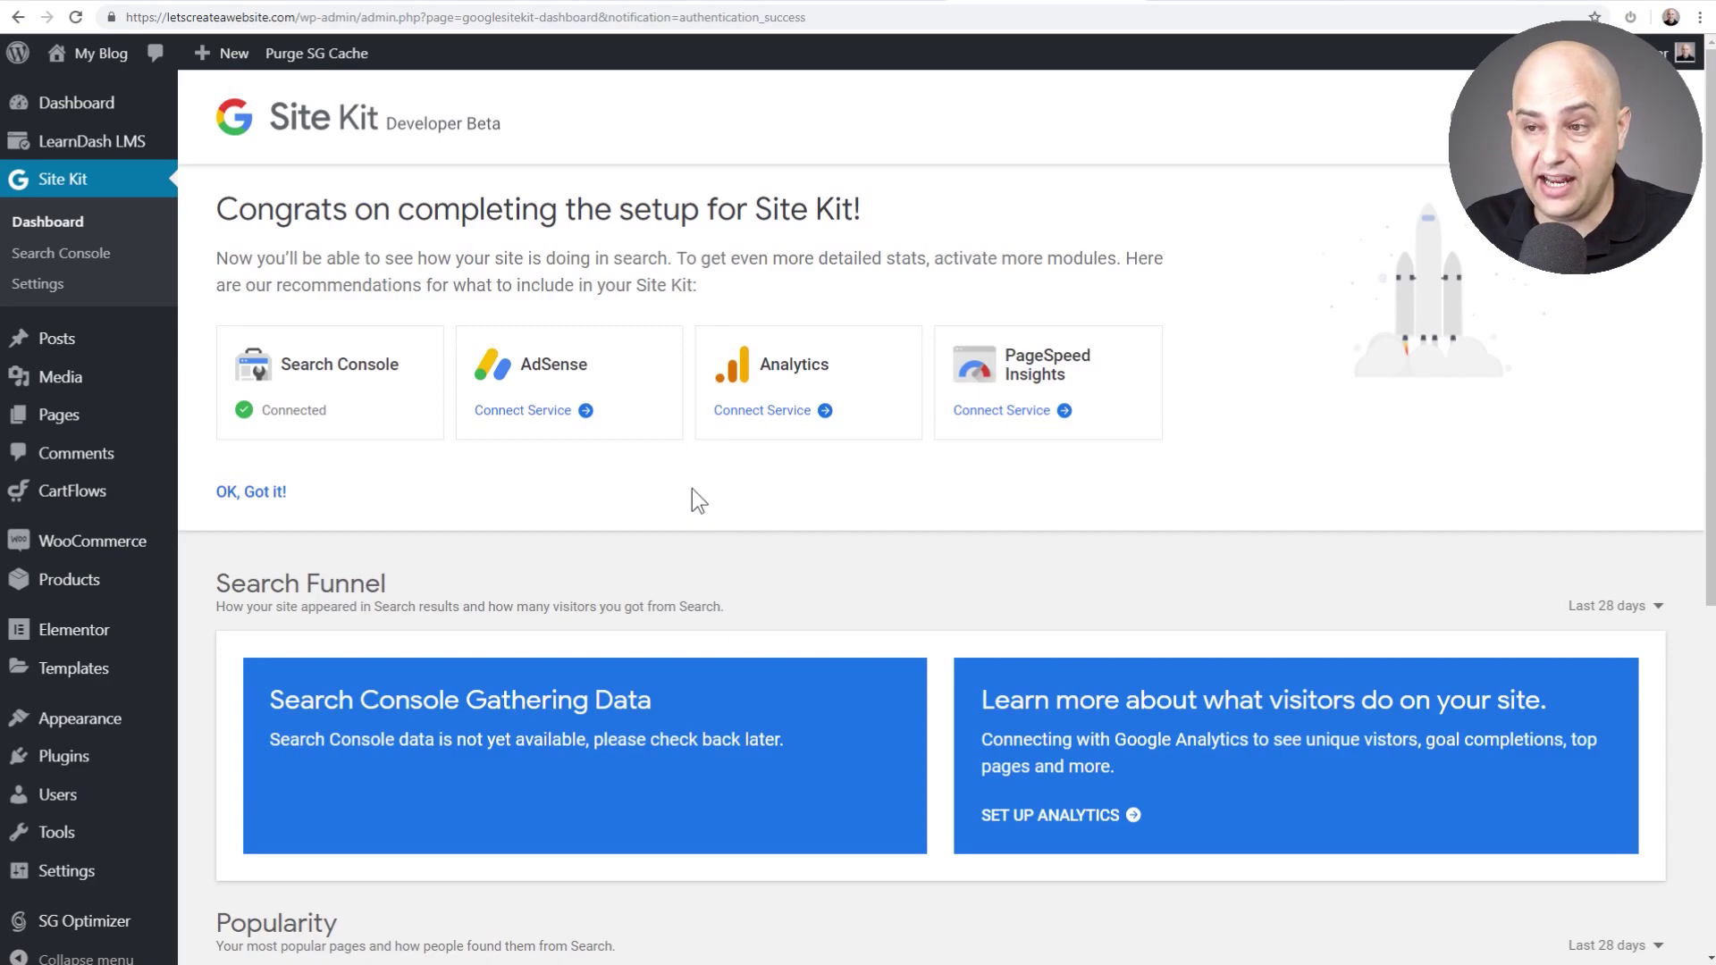
left_click(761, 411)
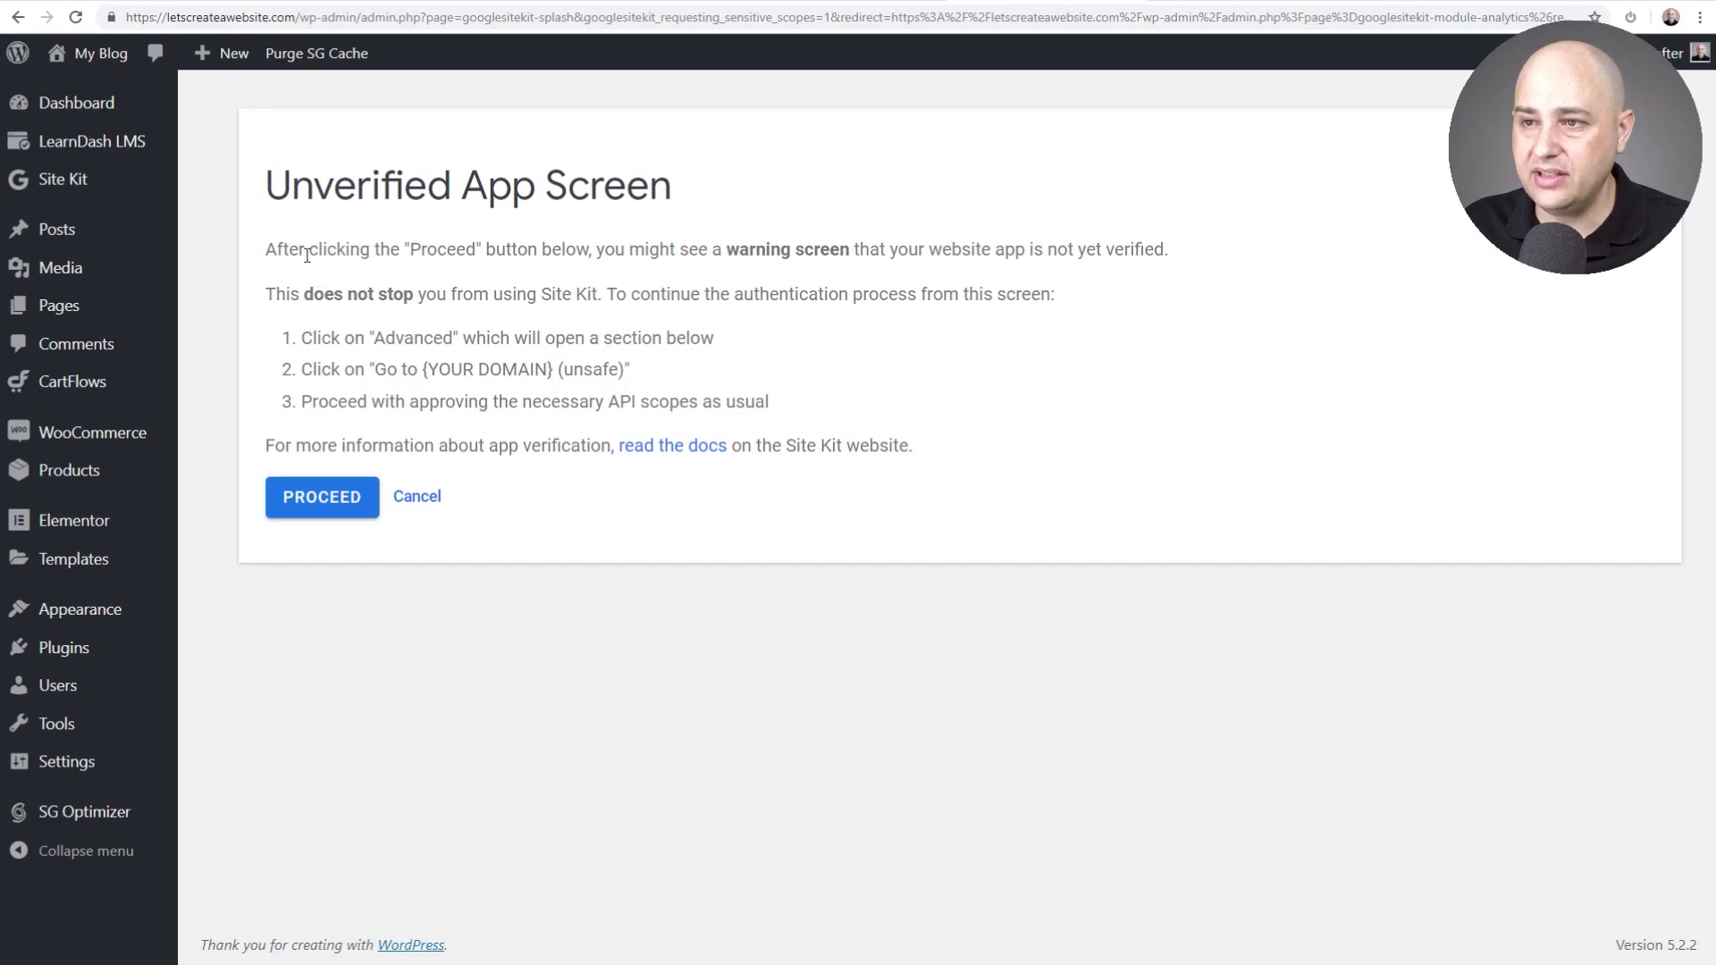
Highlight the unverified-app warning text, then proceed to Google authentication.
left_click_drag(724, 257, 1136, 253)
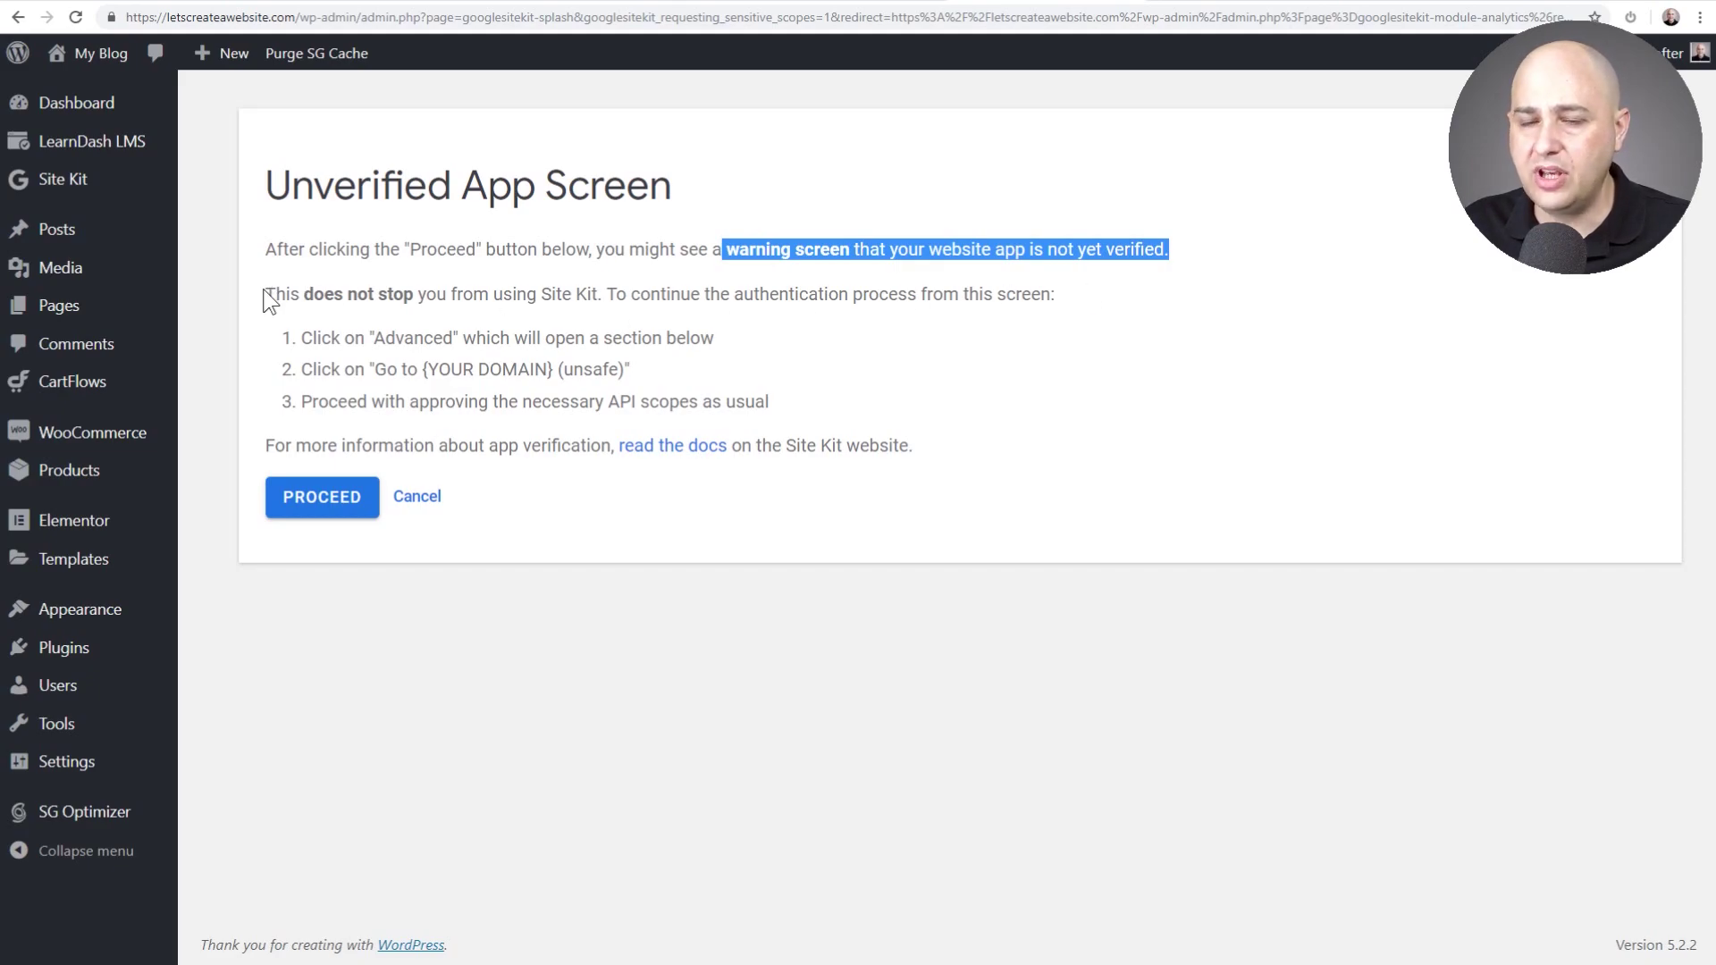
left_click_drag(272, 294, 1062, 286)
left_click(312, 500)
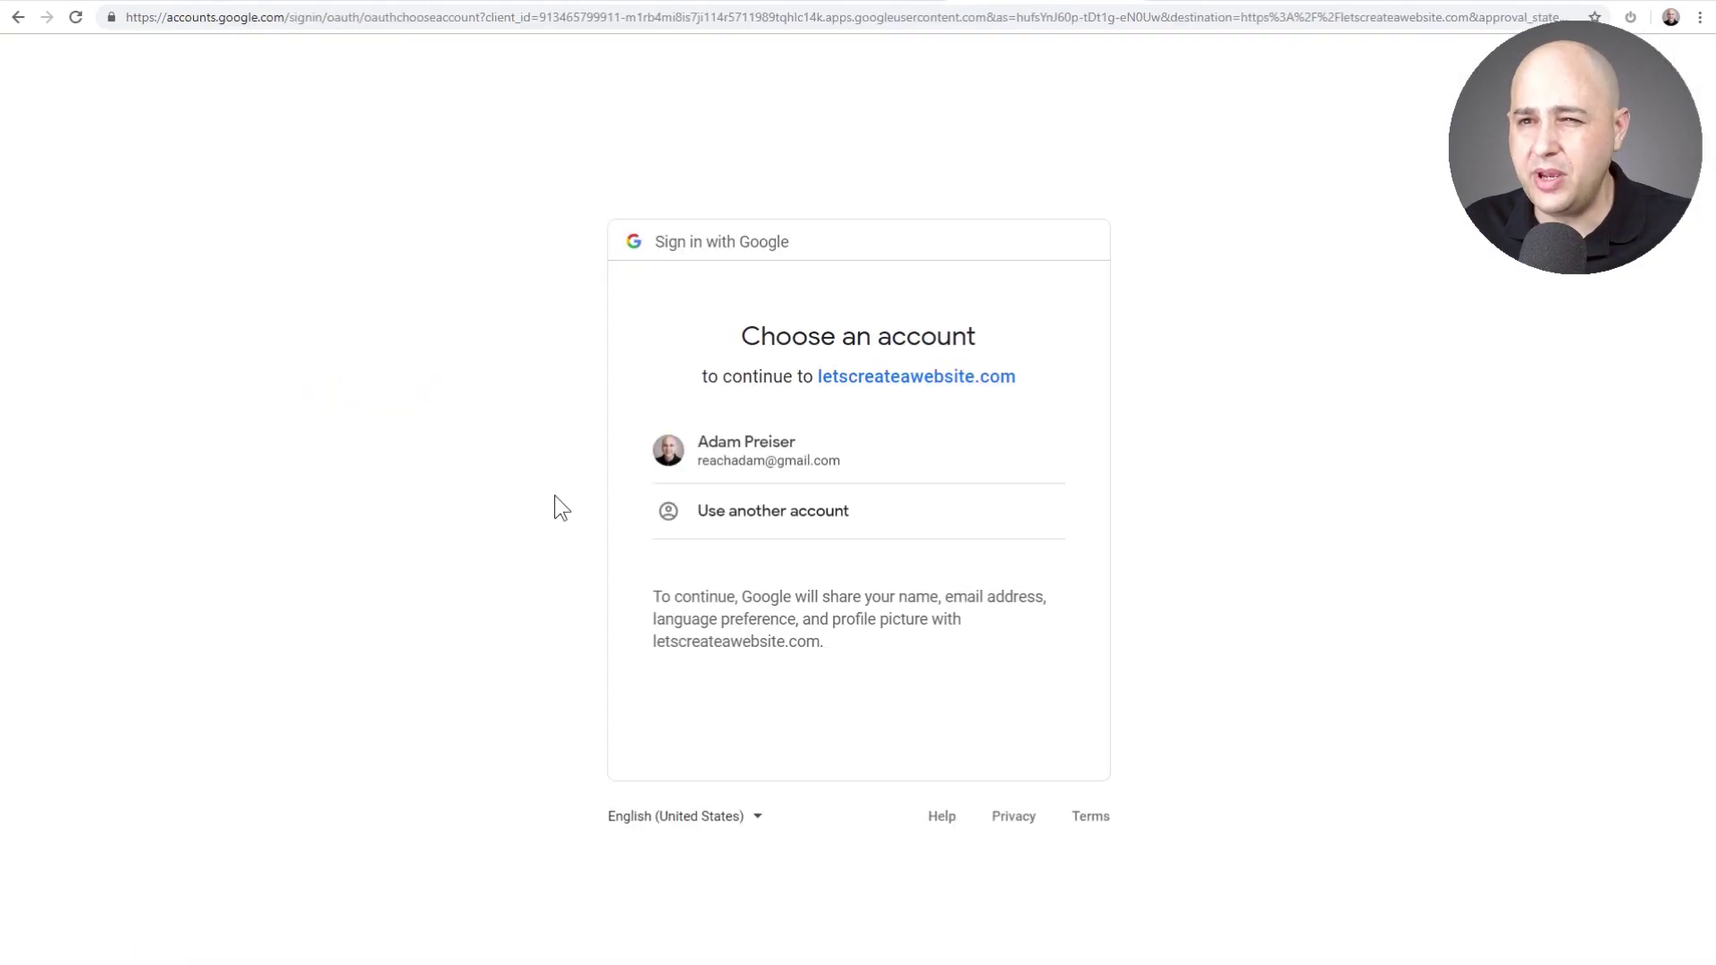
Sign in with the Google account and go past the unverified-app warning.
left_click(730, 447)
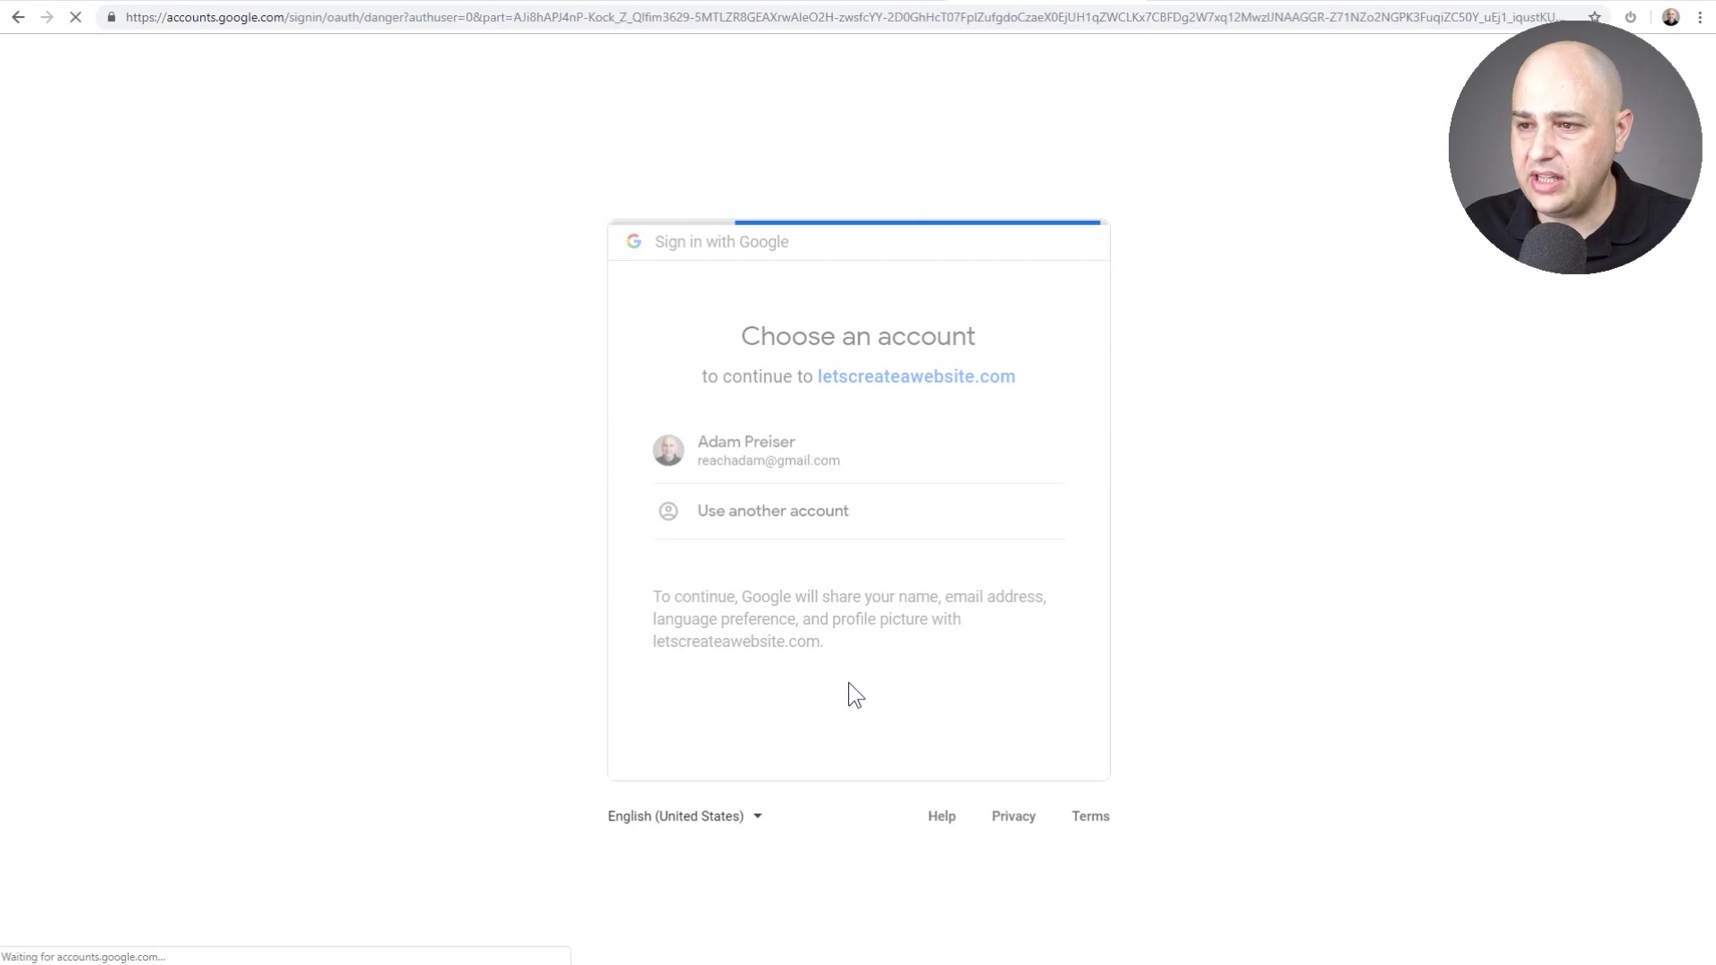
left_click(552, 497)
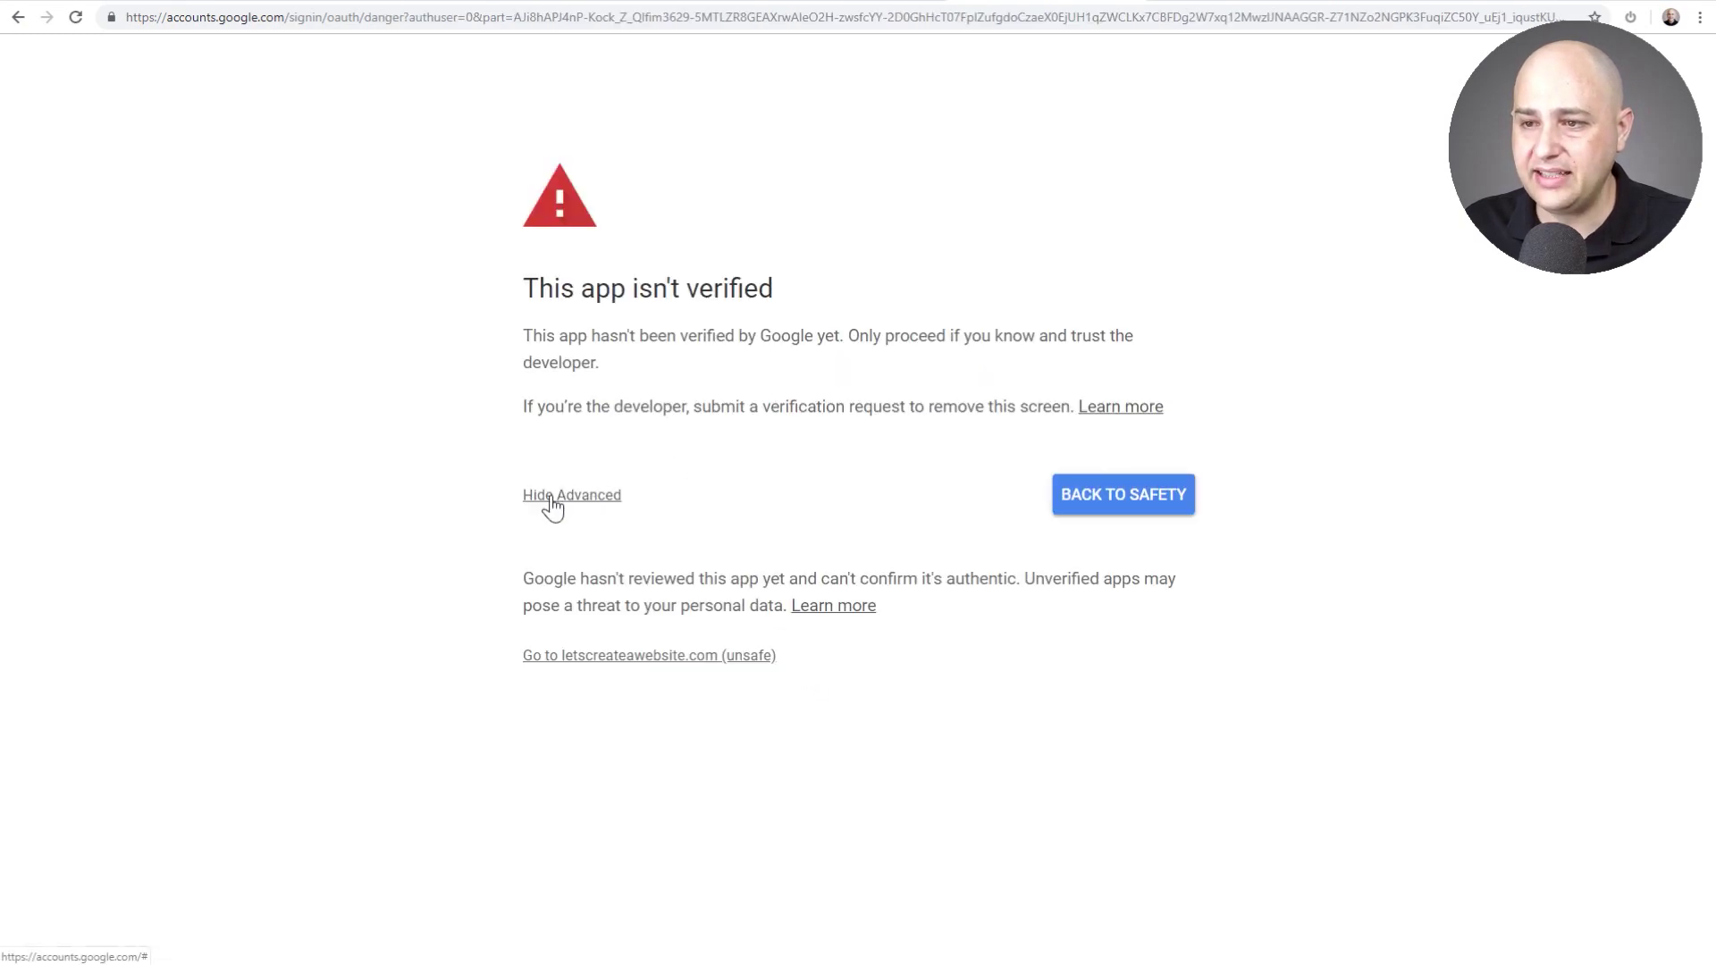
left_click(619, 666)
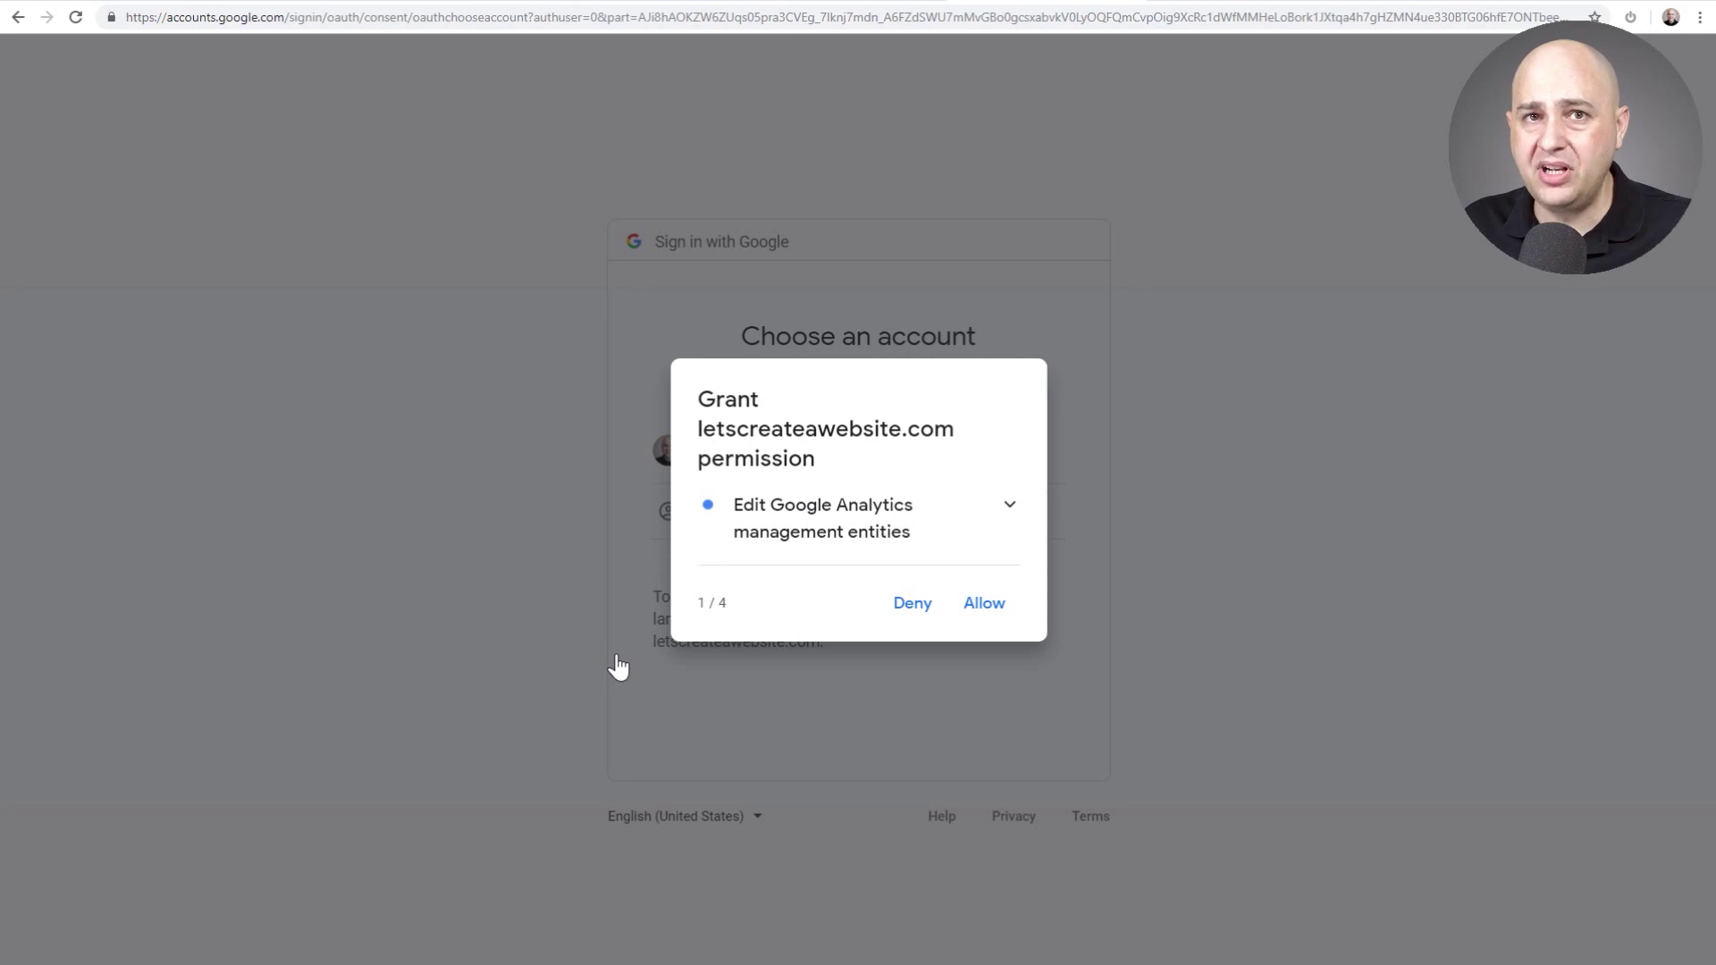
Allow all four Analytics permissions, confirm them, and start creating a new Analytics account.
left_click(984, 617)
left_click(983, 615)
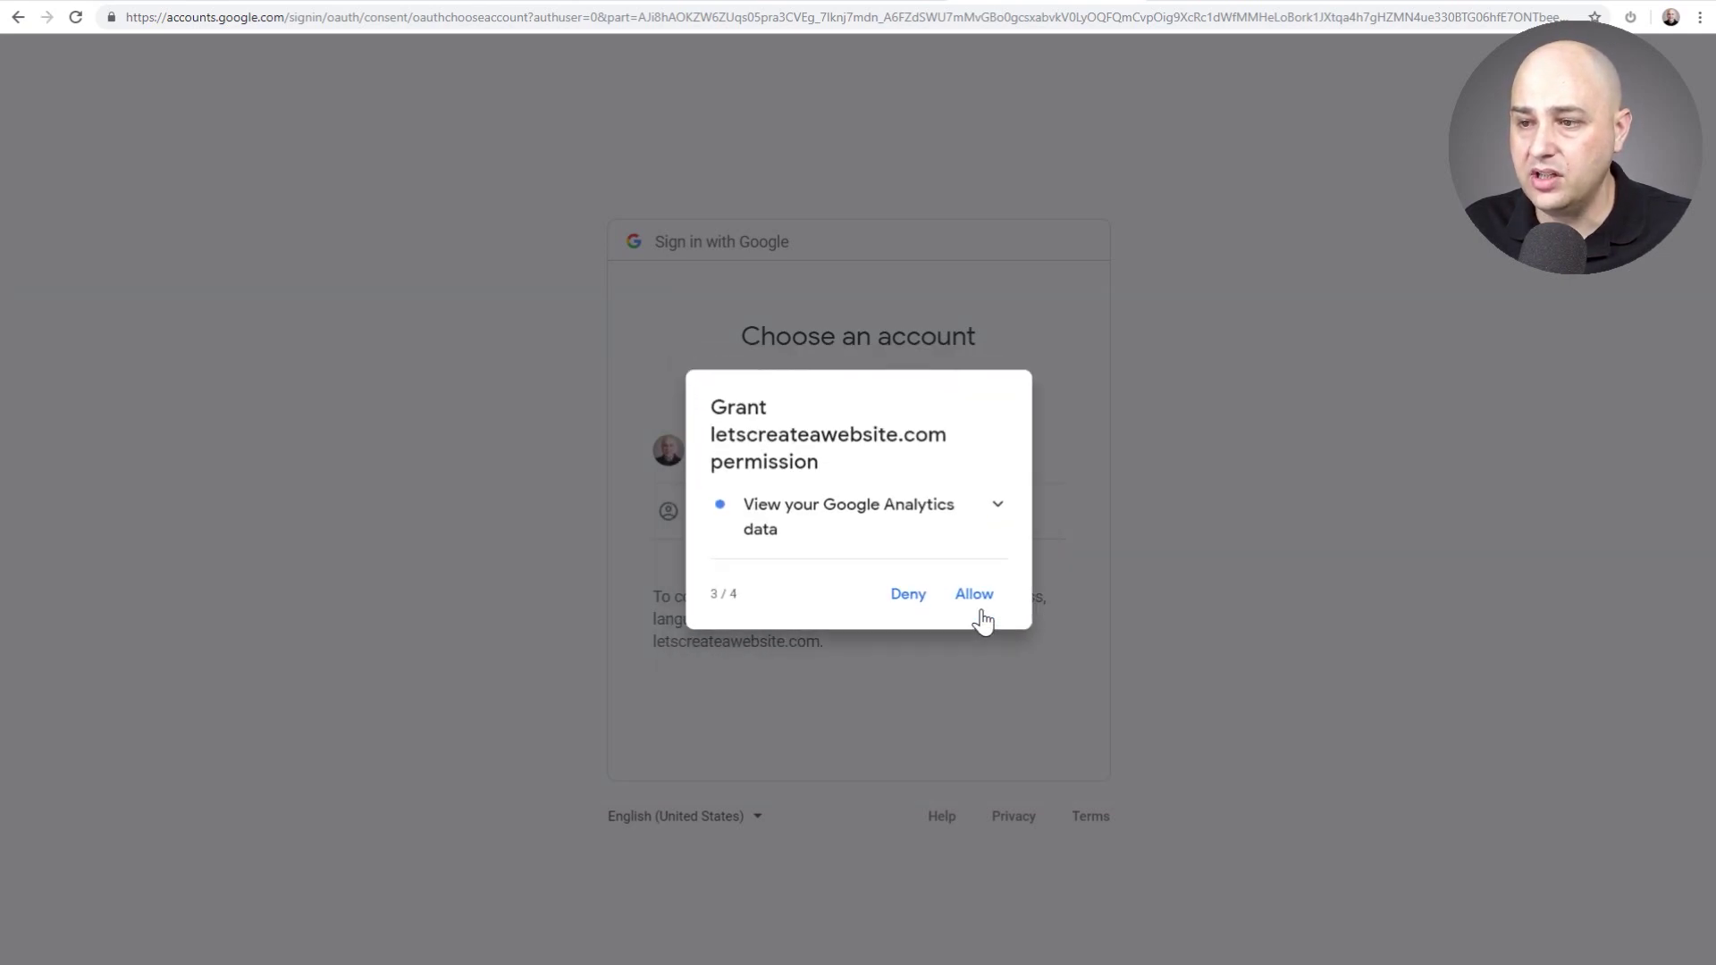
left_click(982, 616)
left_click(983, 617)
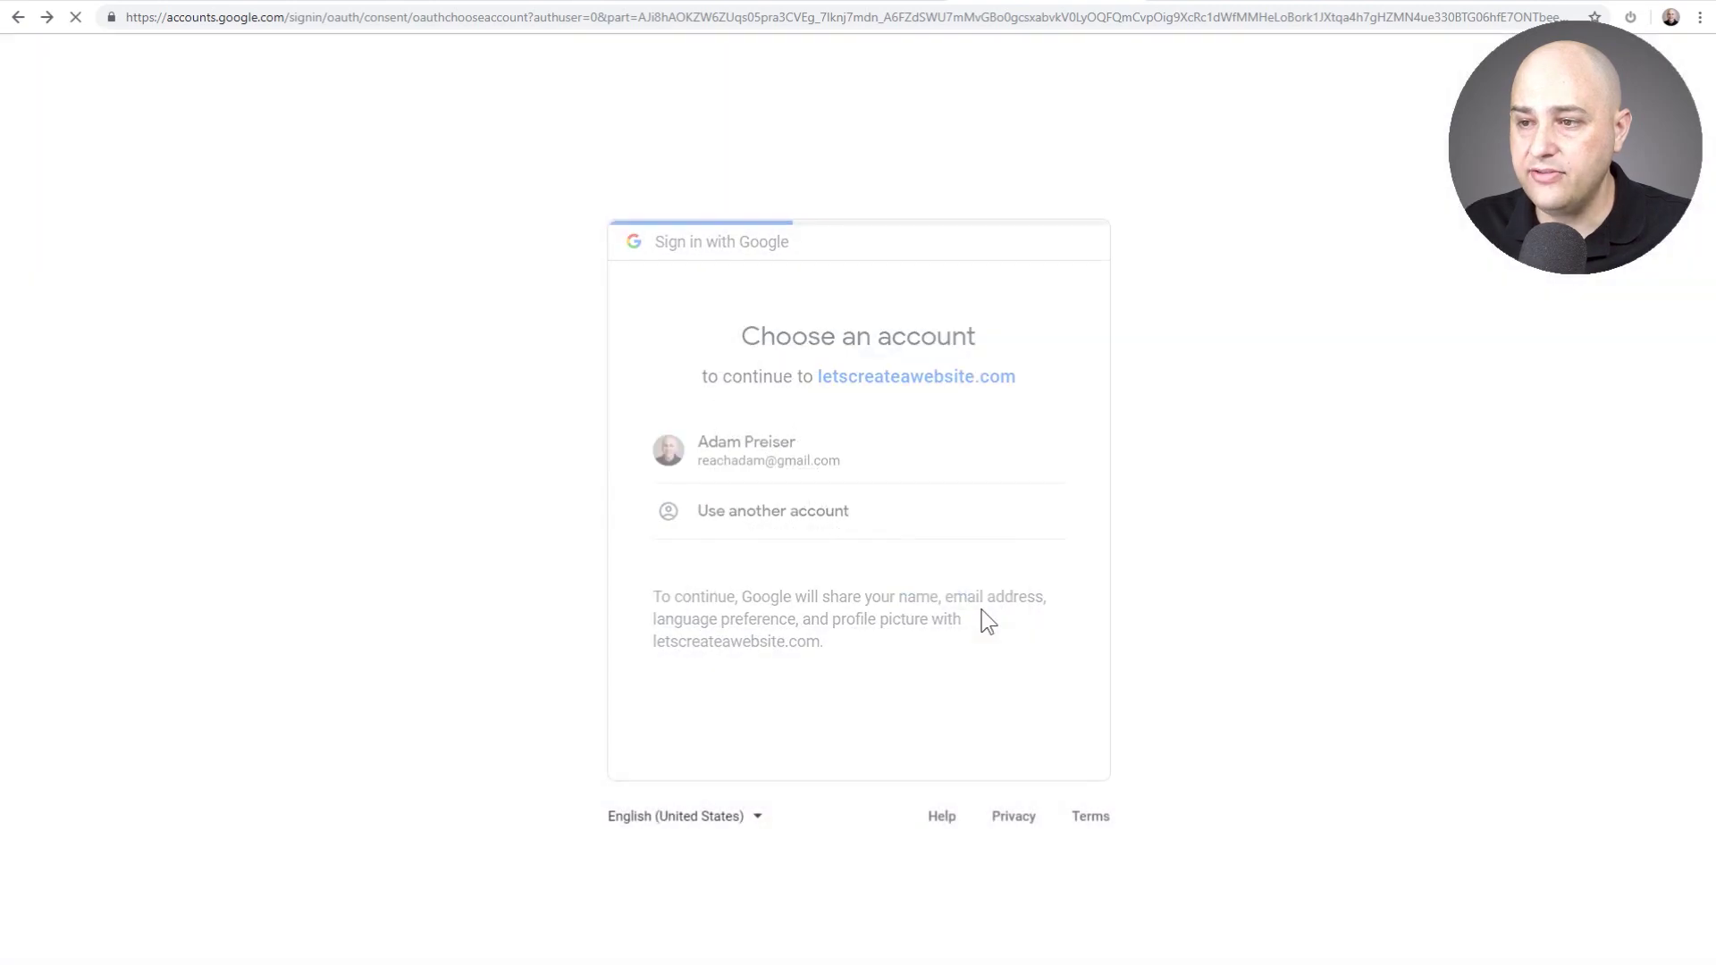
scroll(905, 526, "down", 4)
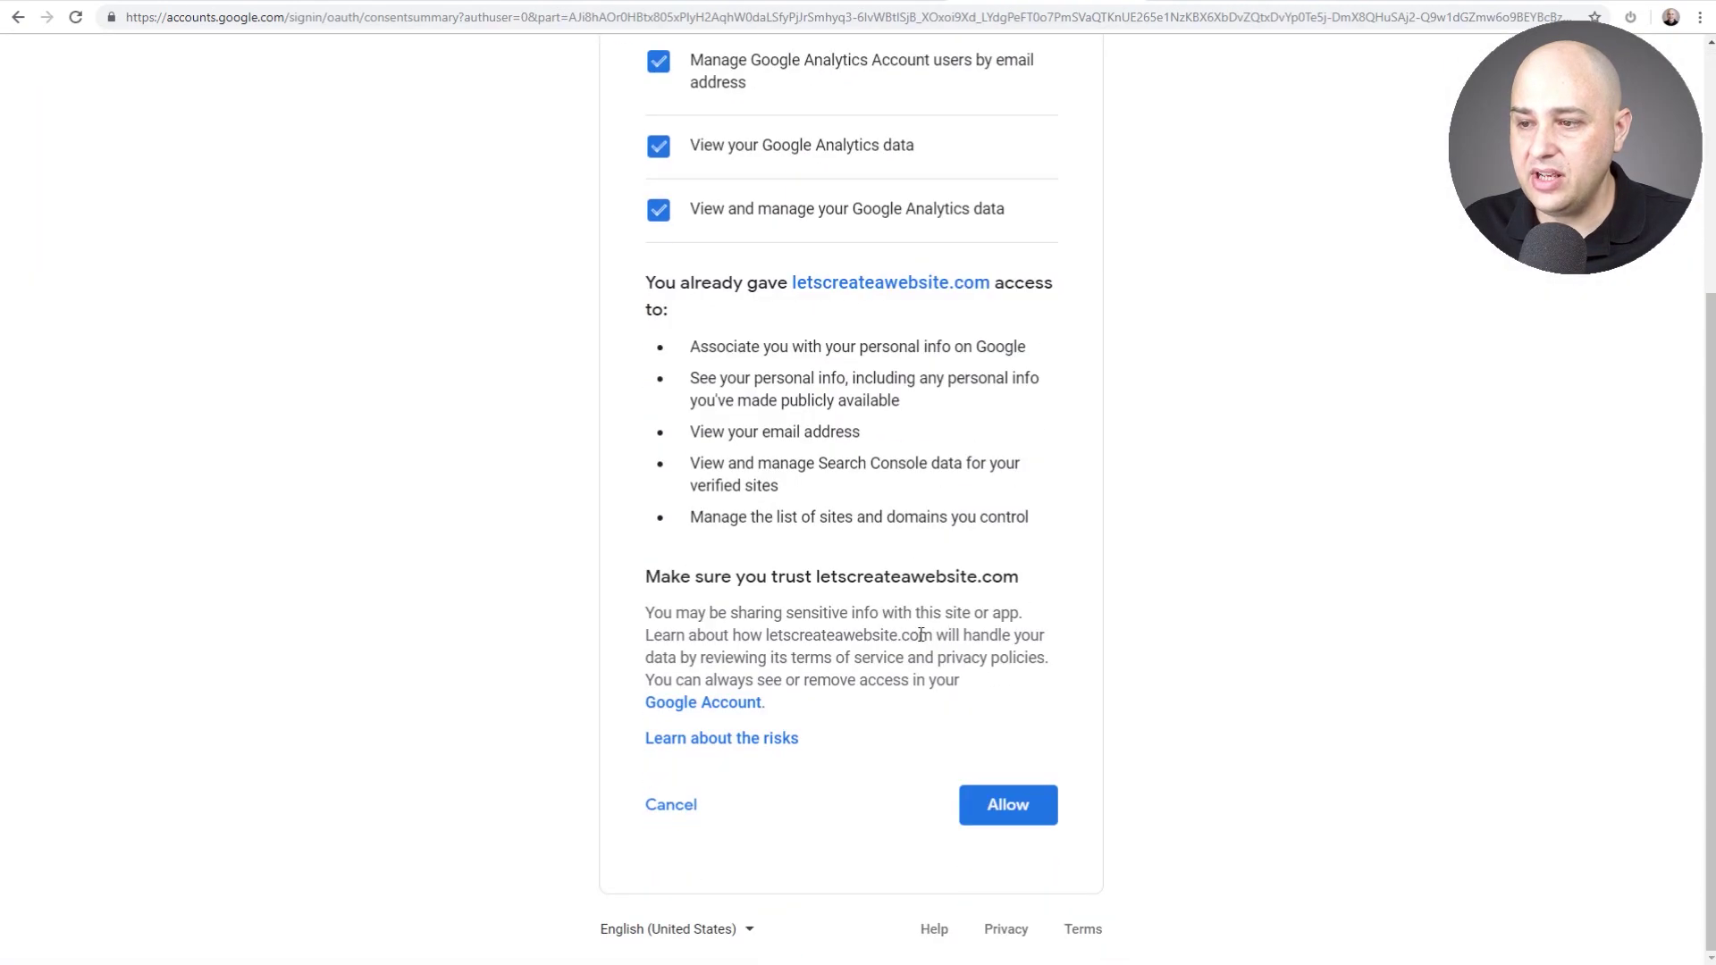
left_click(995, 802)
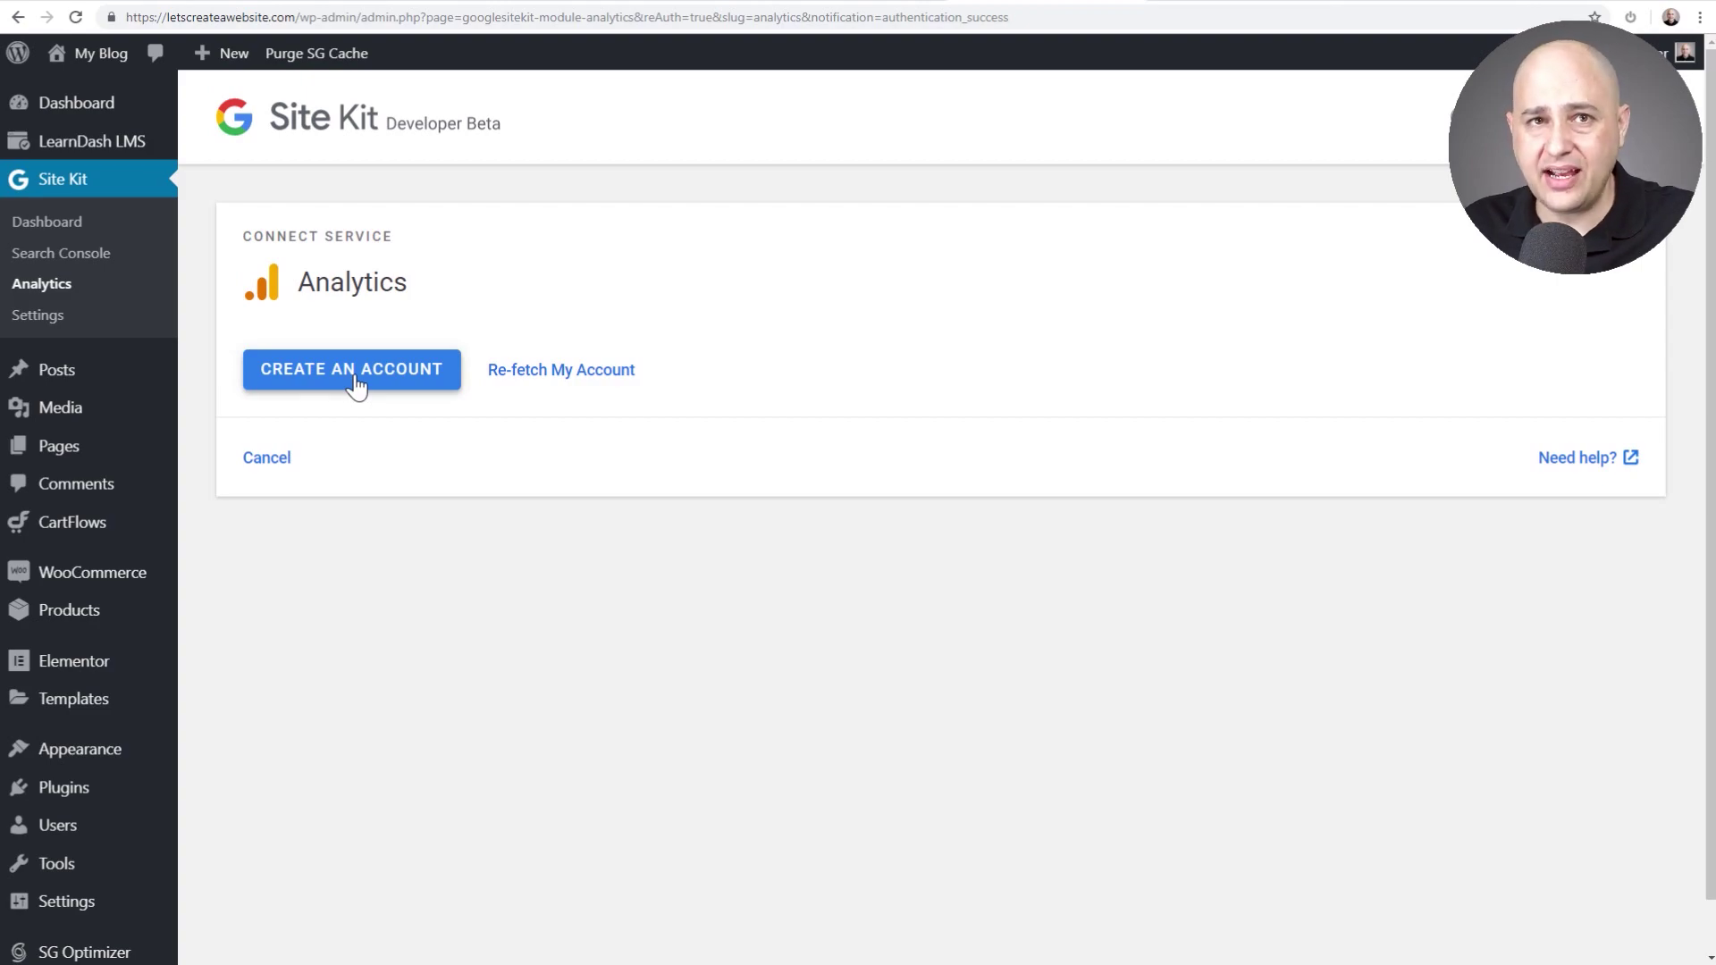
left_click(355, 377)
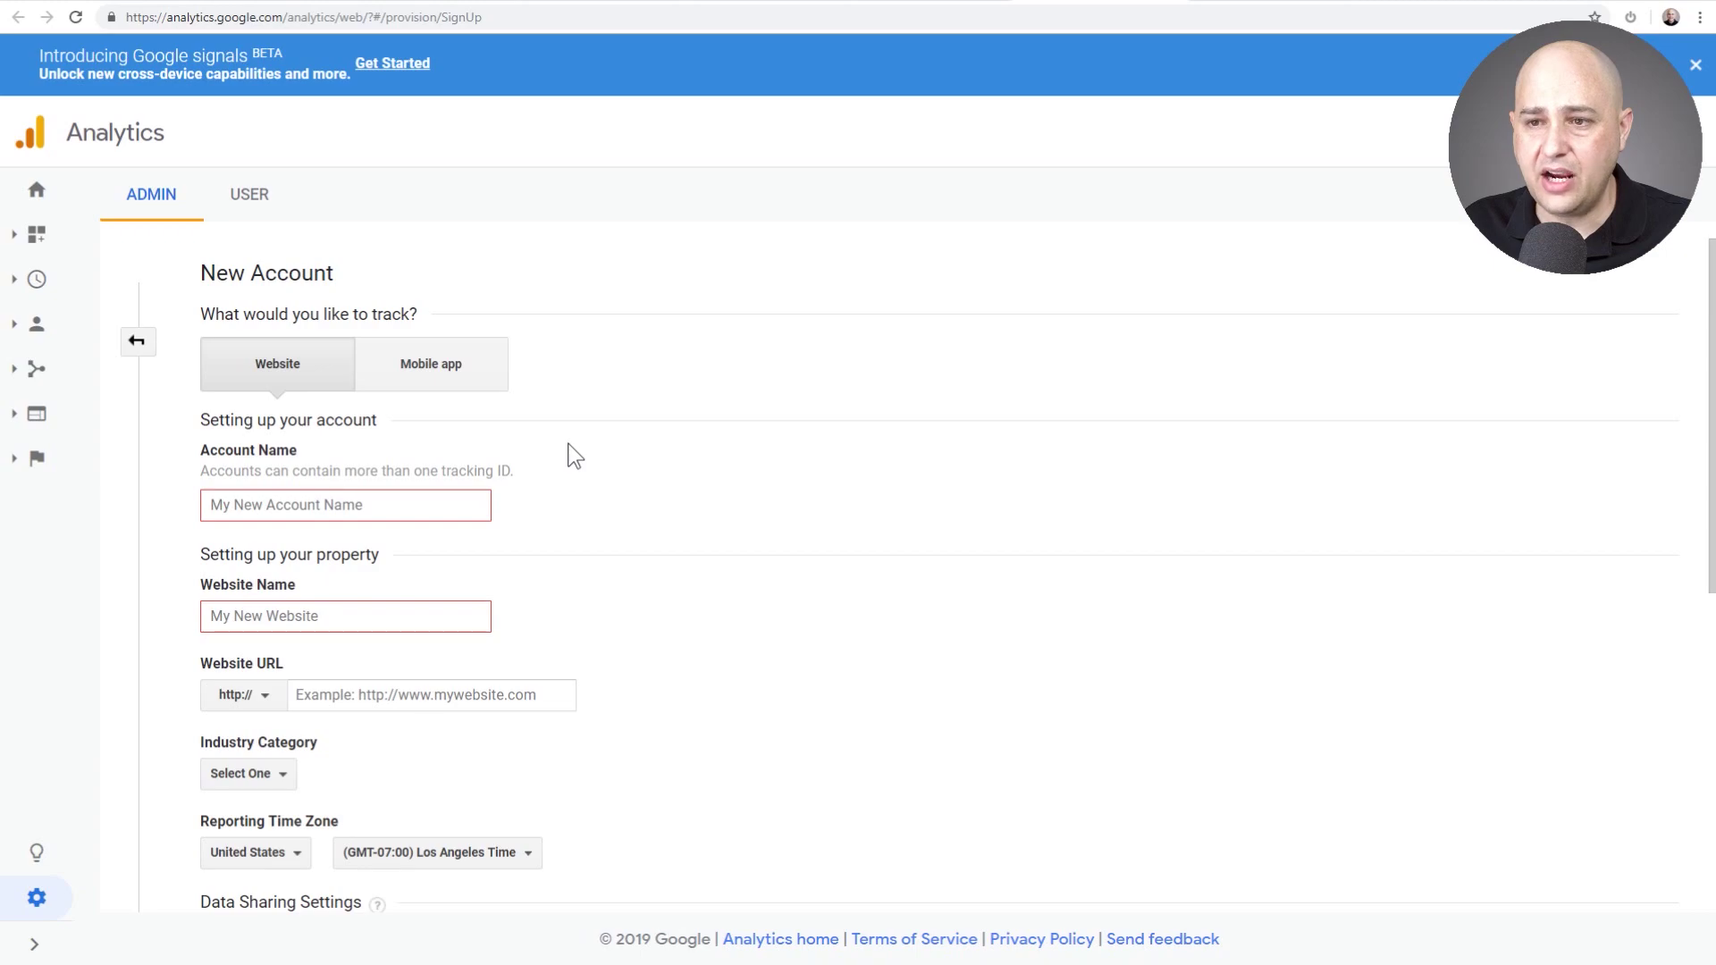
scroll(574, 456, "down", 4)
Review the completed Let's Create A Website account form and request its Analytics tracking ID.
scroll(575, 456, "up", 4)
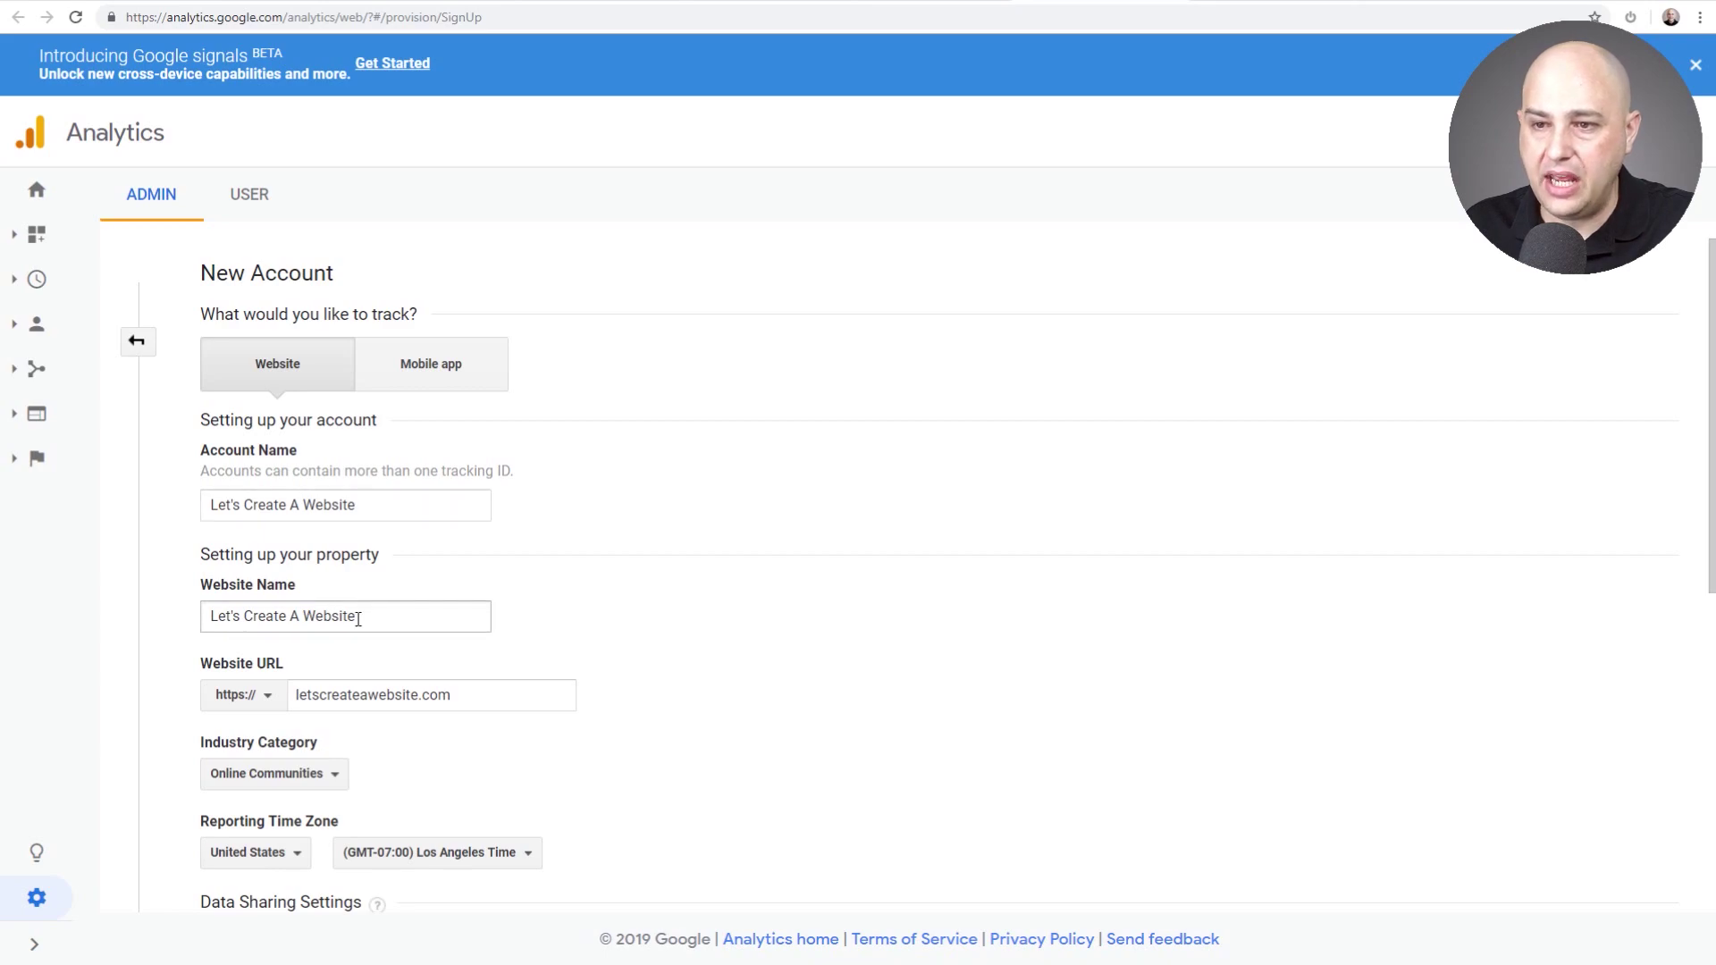
scroll(614, 566, "down", 2)
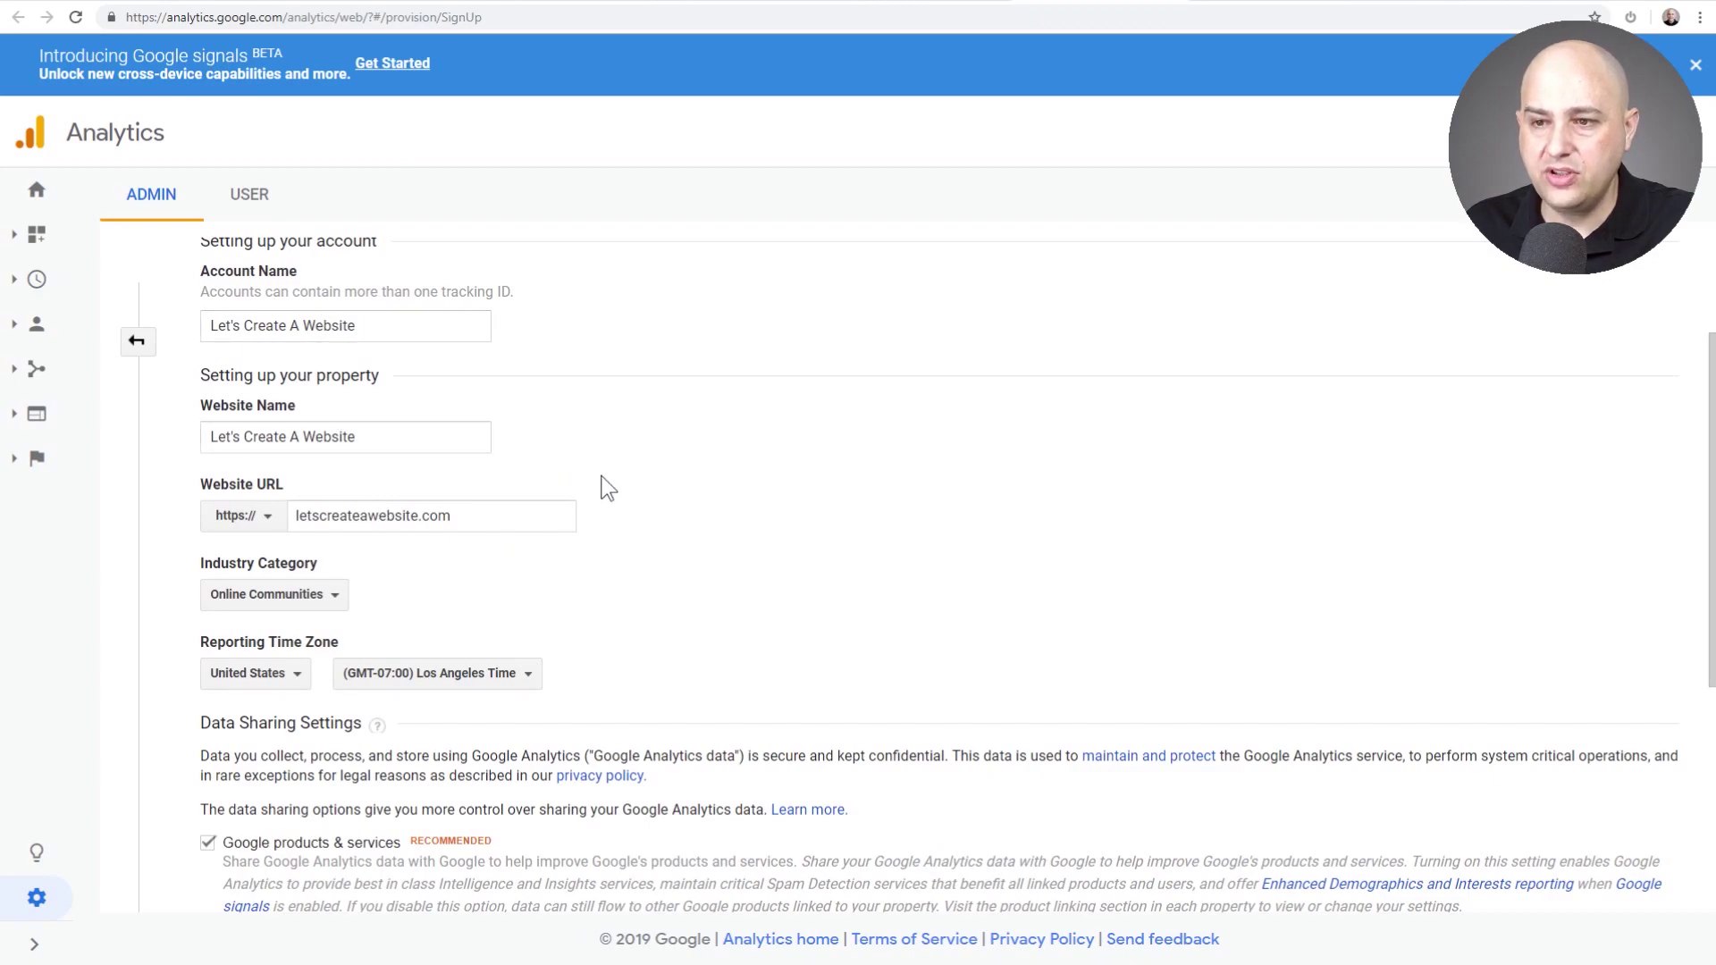
scroll(617, 482, "down", 3)
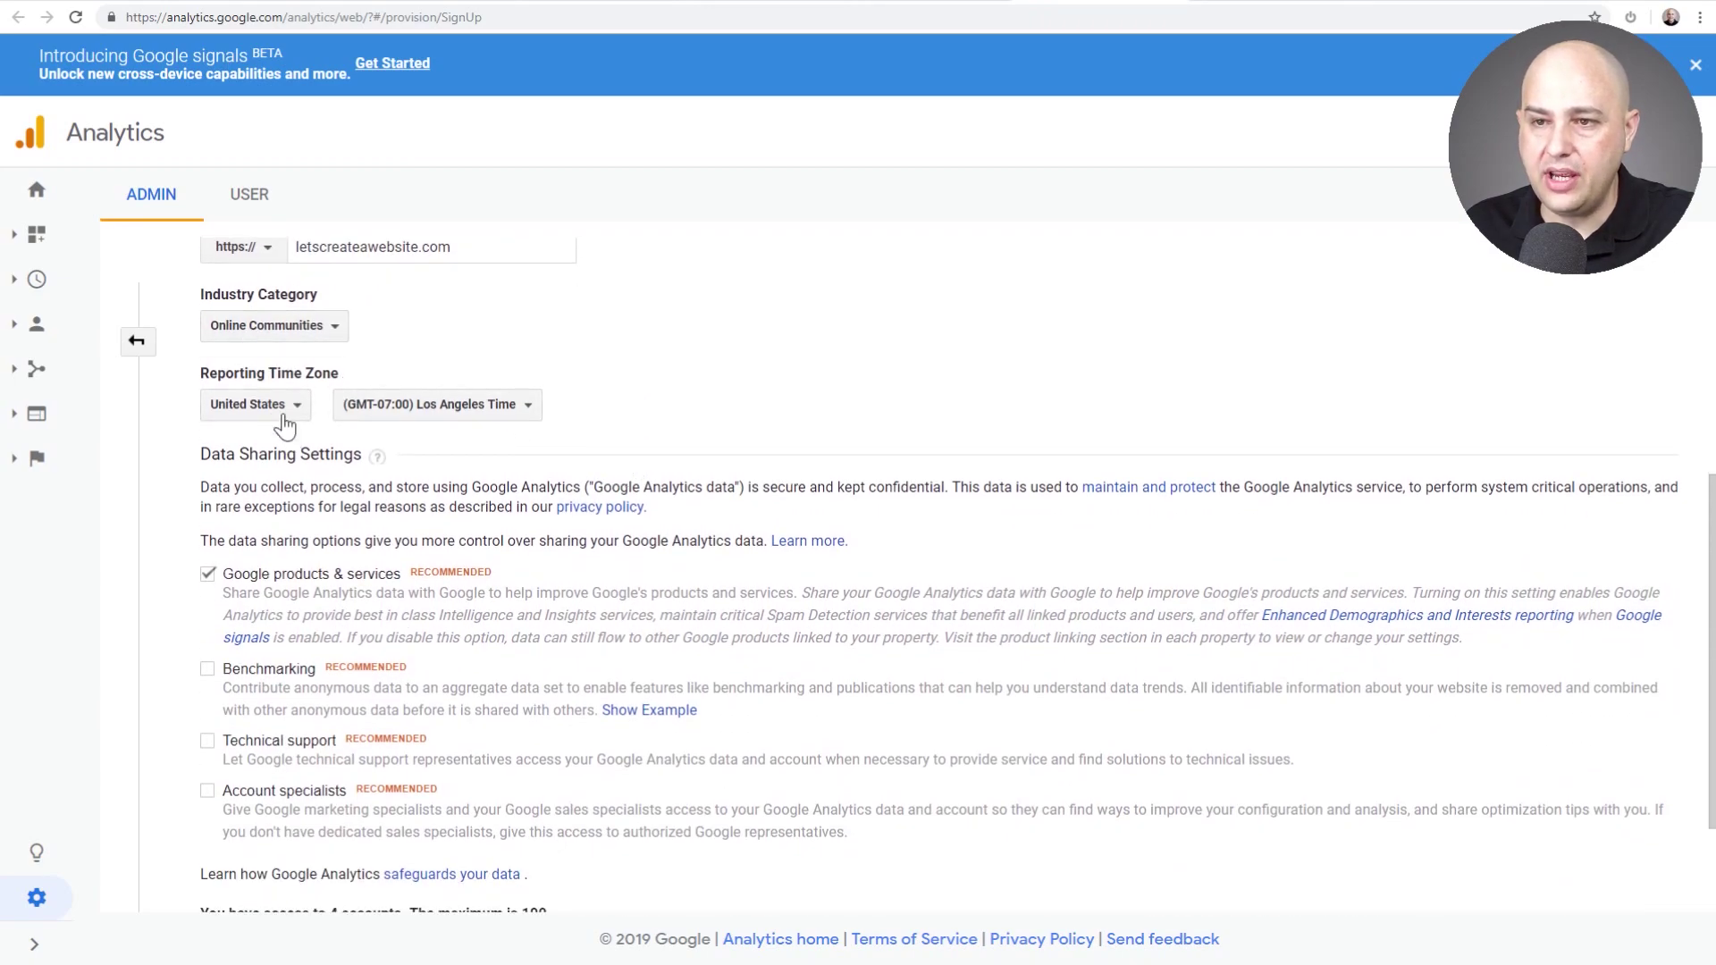
scroll(360, 444, "down", 2)
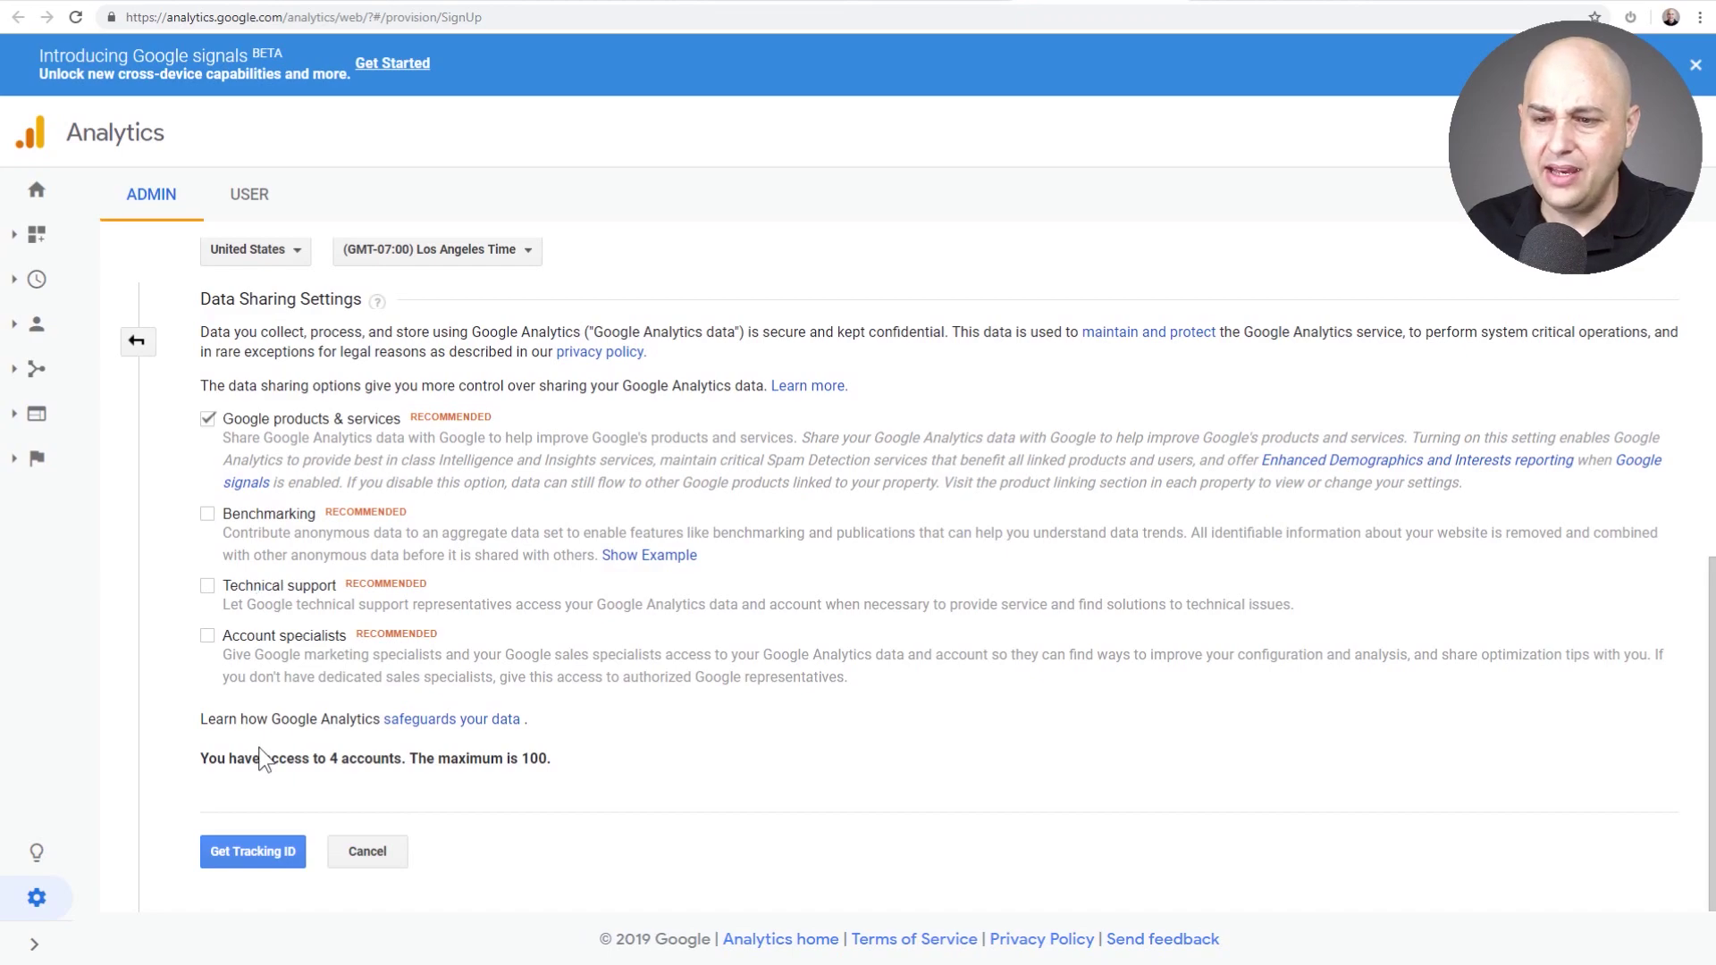
scroll(344, 610, "up", 7)
scroll(344, 608, "down", 7)
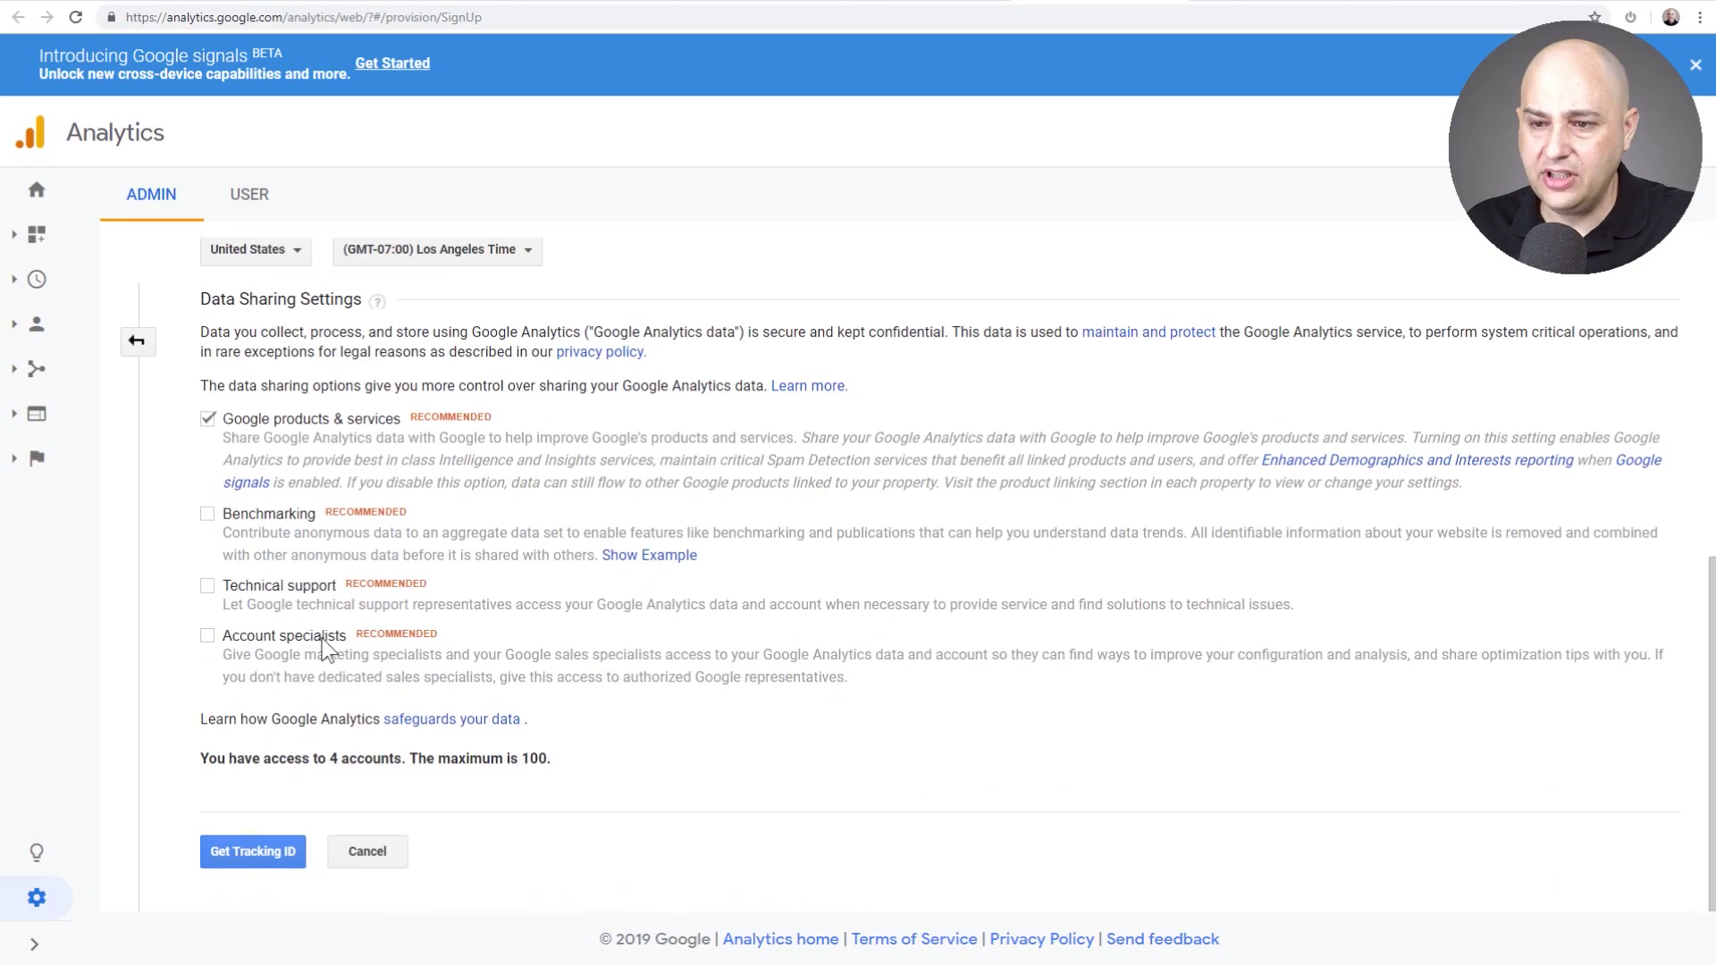
left_click(250, 858)
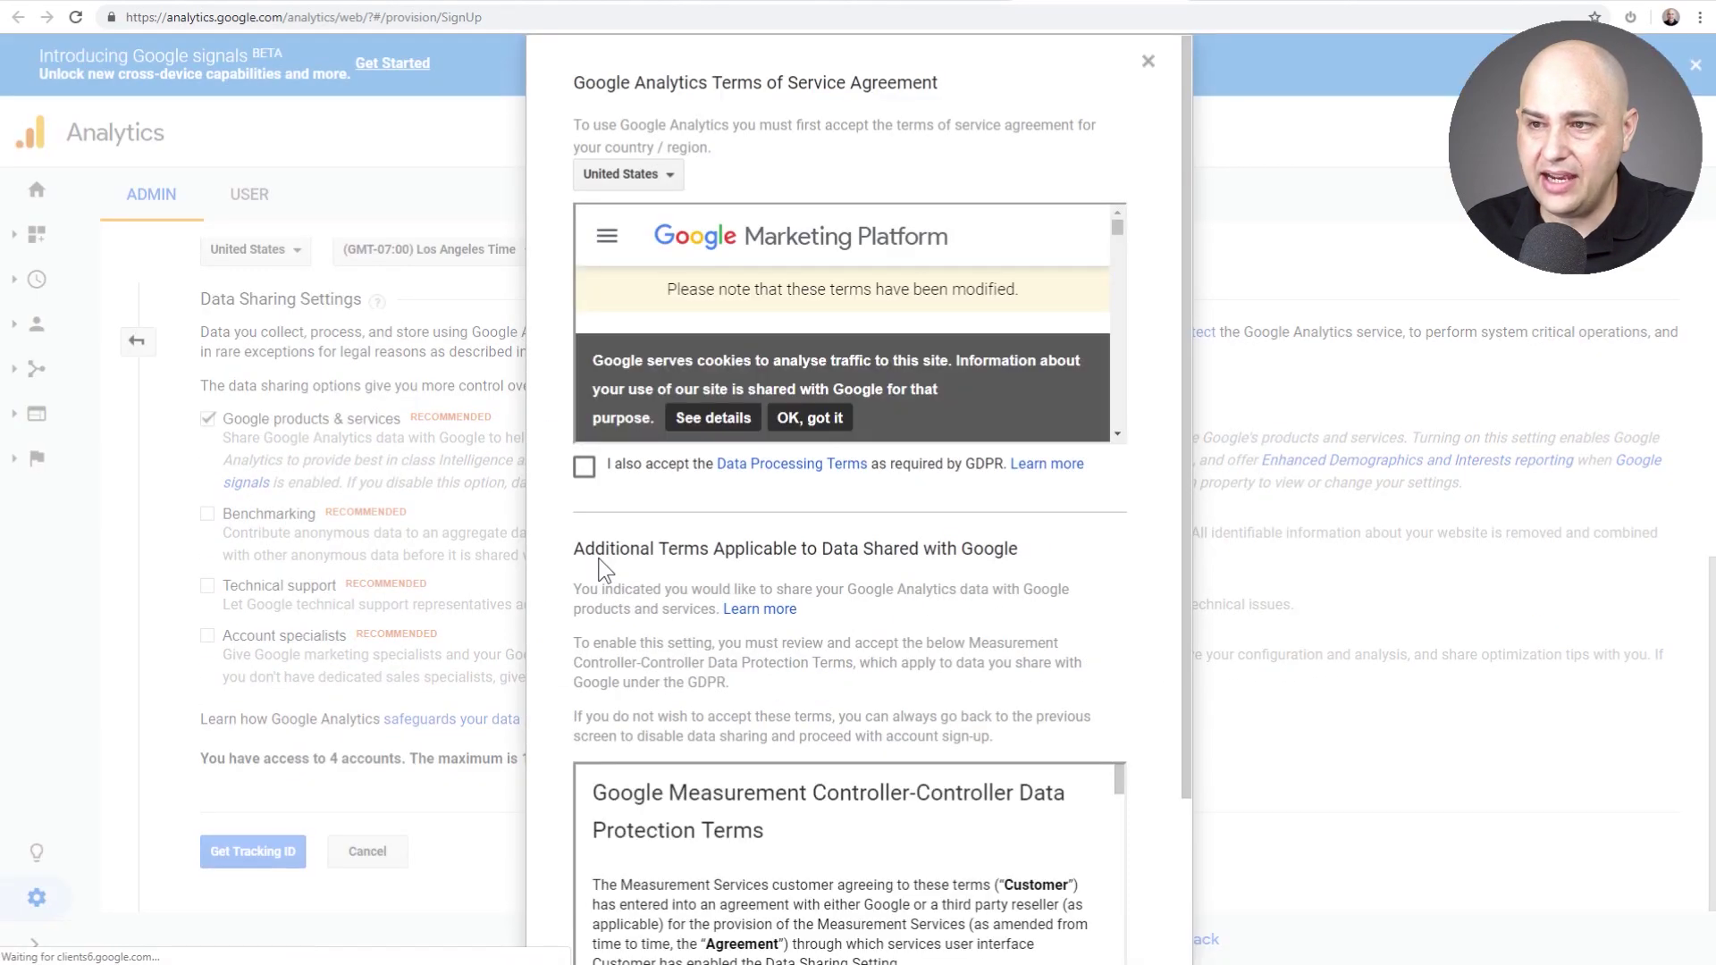
Accept the Data Processing and controller terms, then return to Site Kit's Analytics setup.
left_click(587, 470)
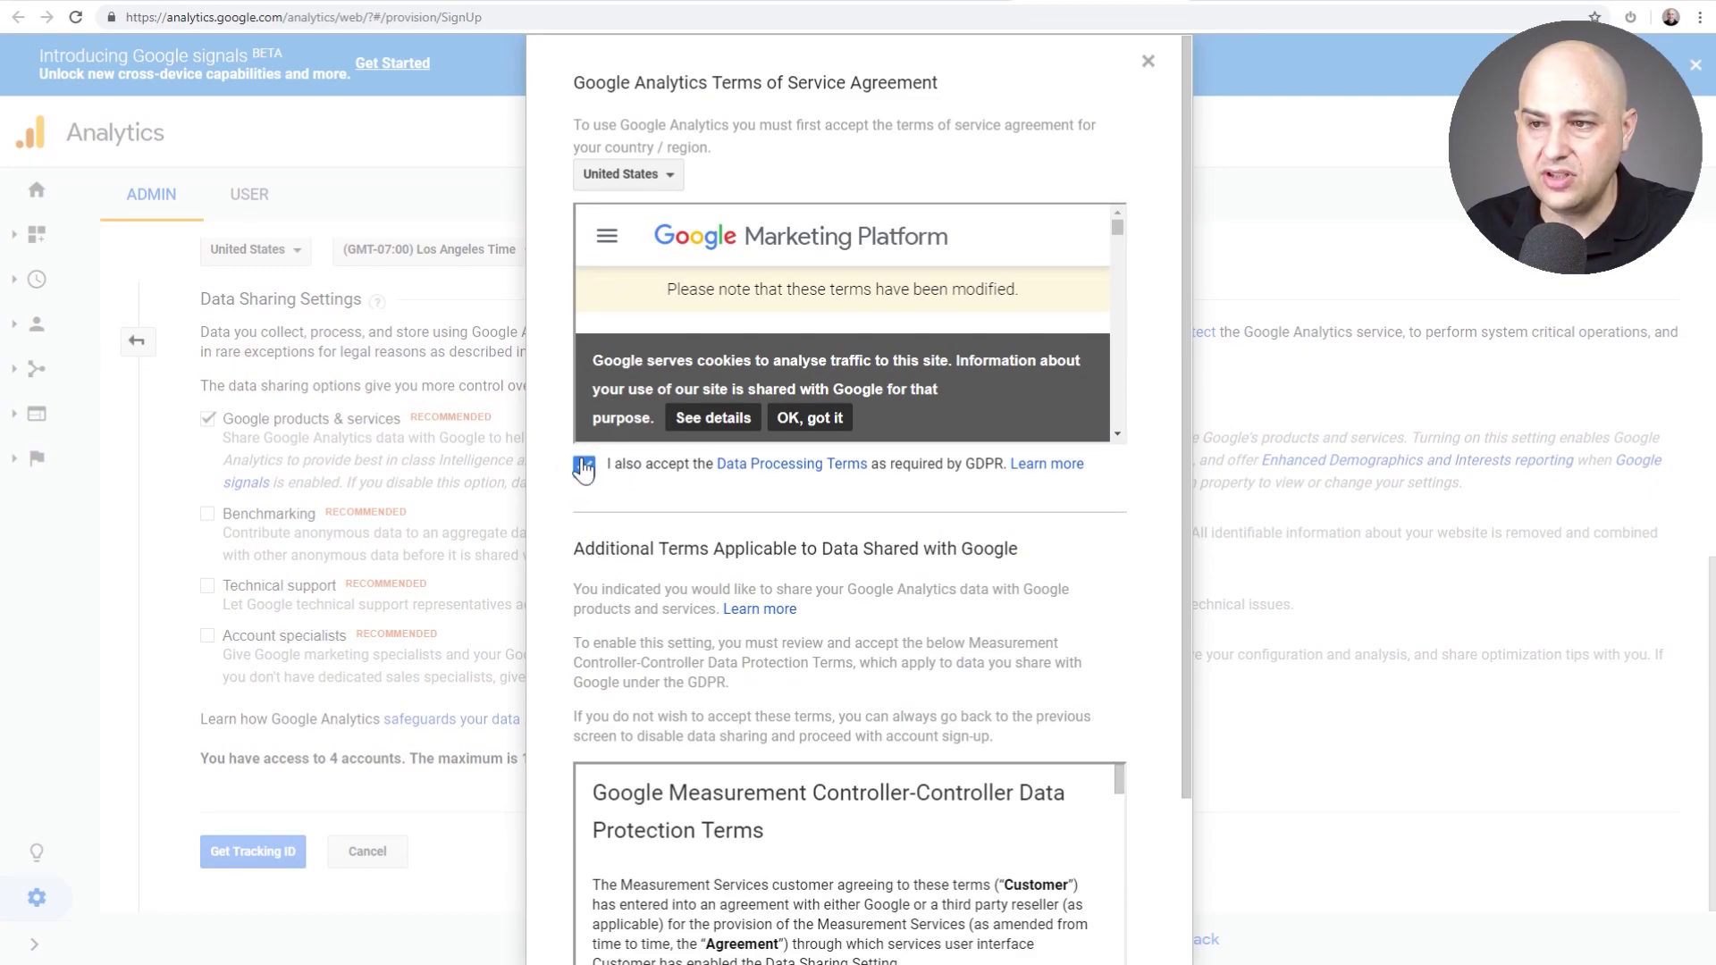
scroll(584, 471, "down", 2)
left_click(585, 831)
left_click(610, 897)
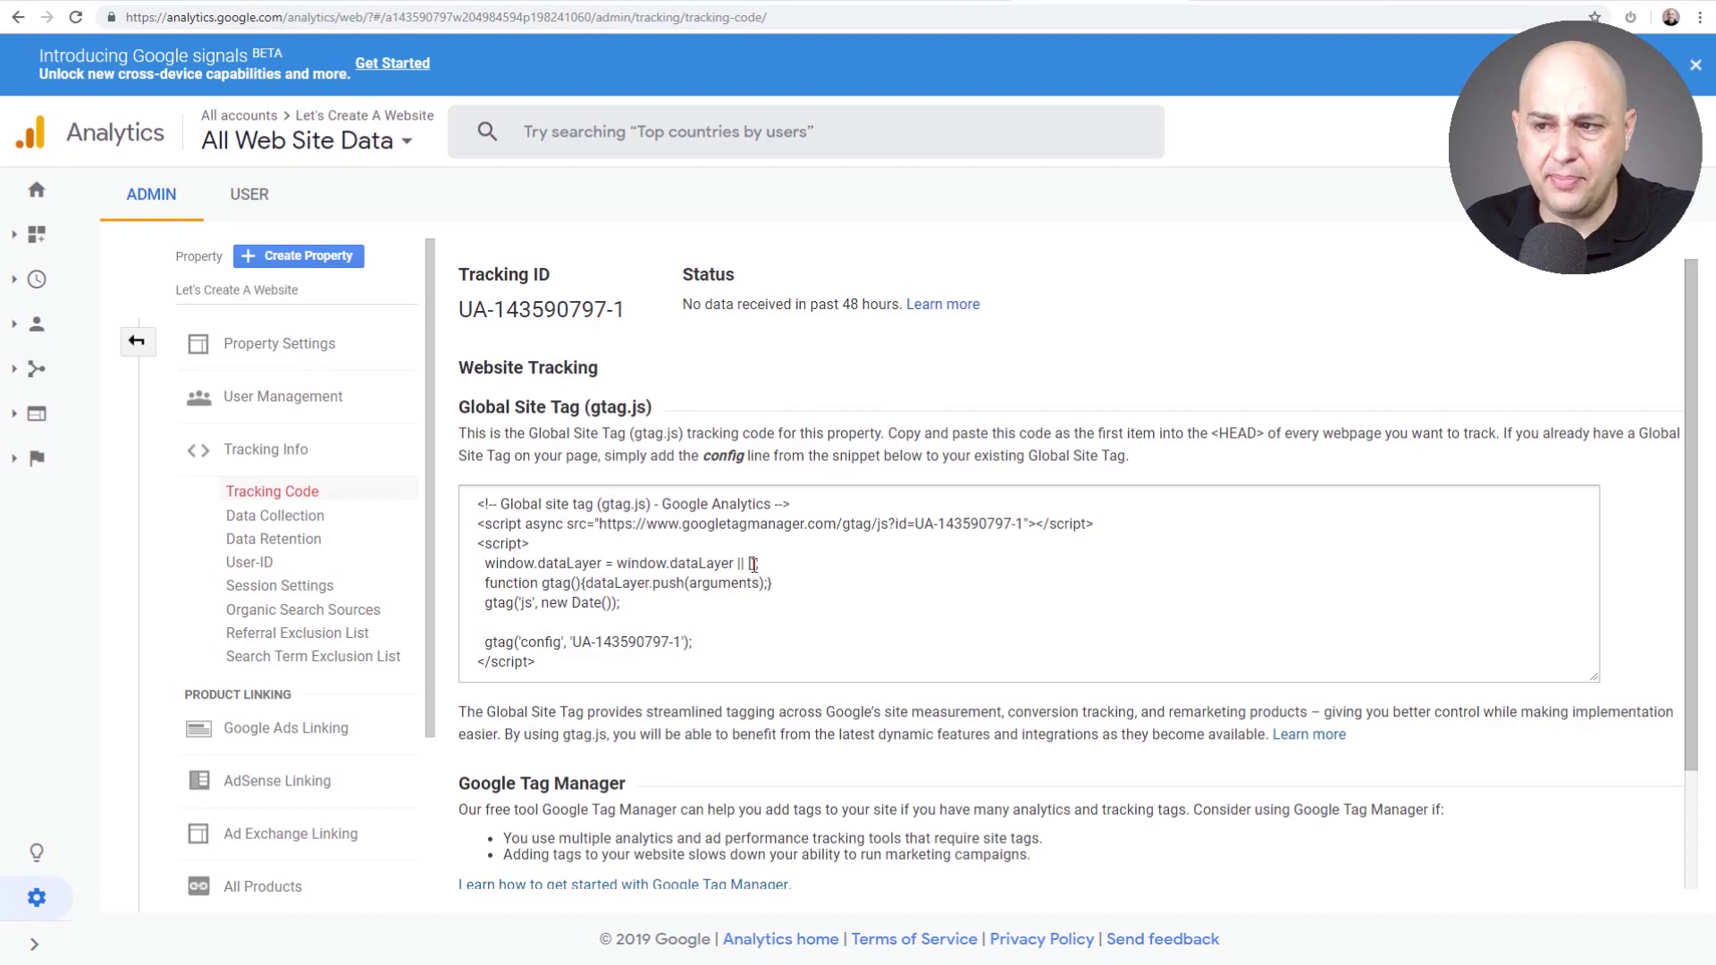
left_click(899, 3)
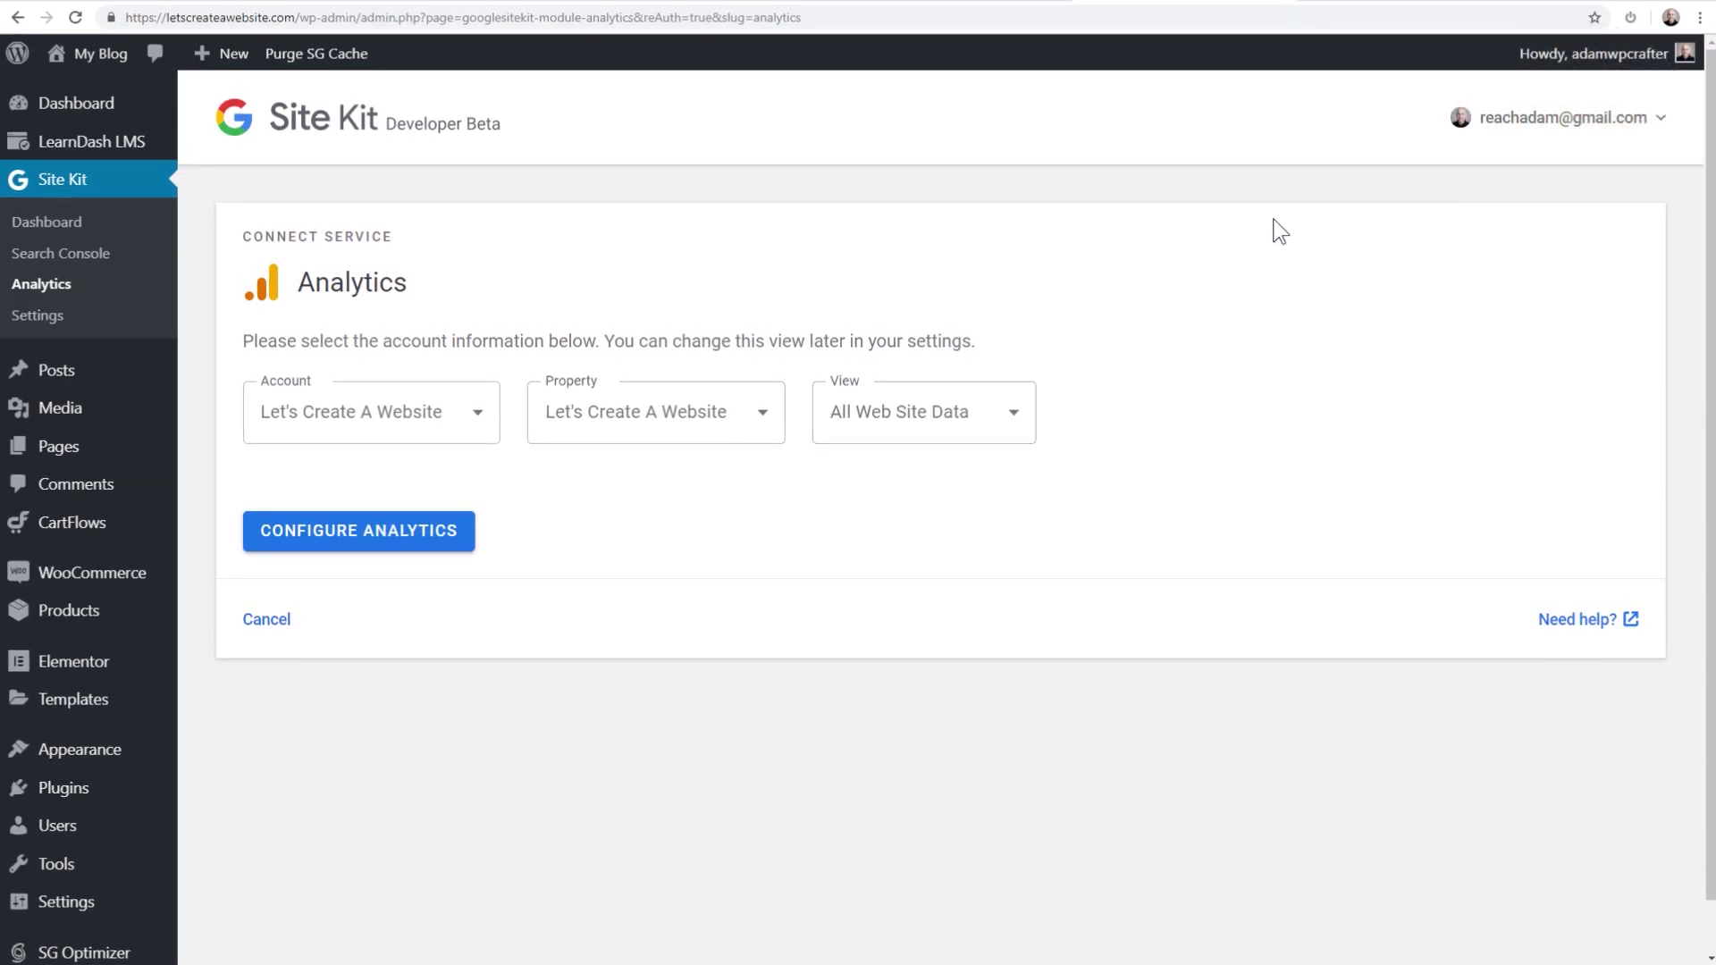
Check the Google account menu, then save the Let's Create A Website account with All Web Site Data view.
left_click(1661, 120)
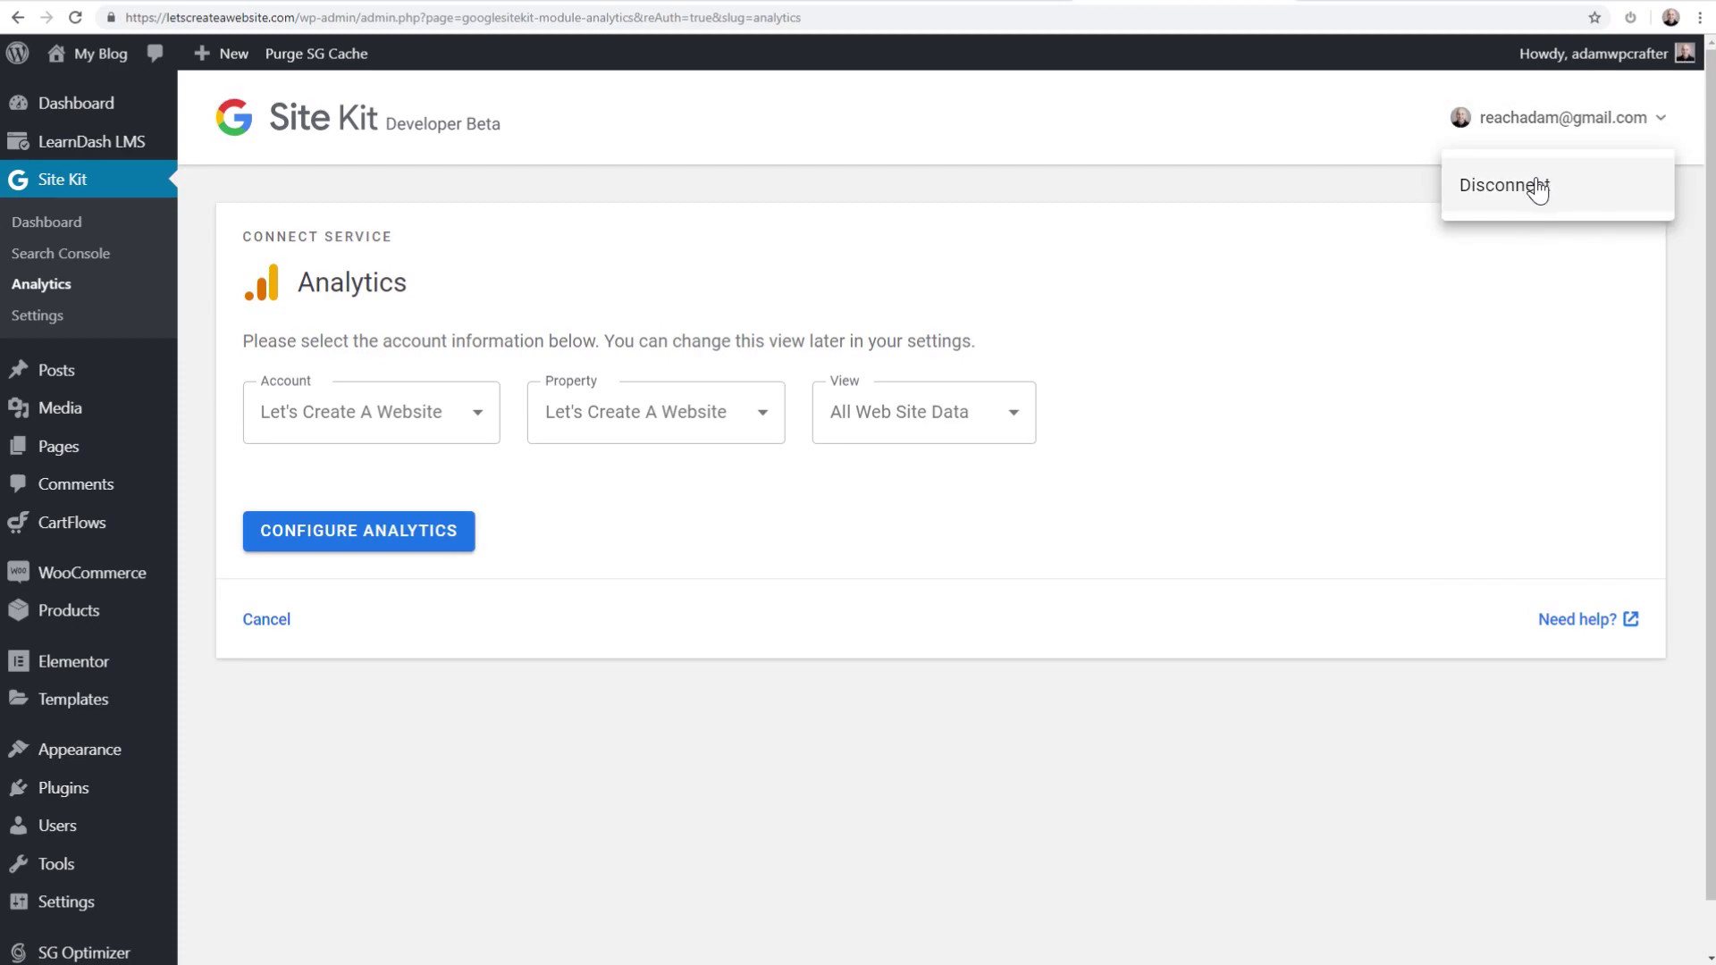
left_click(1359, 214)
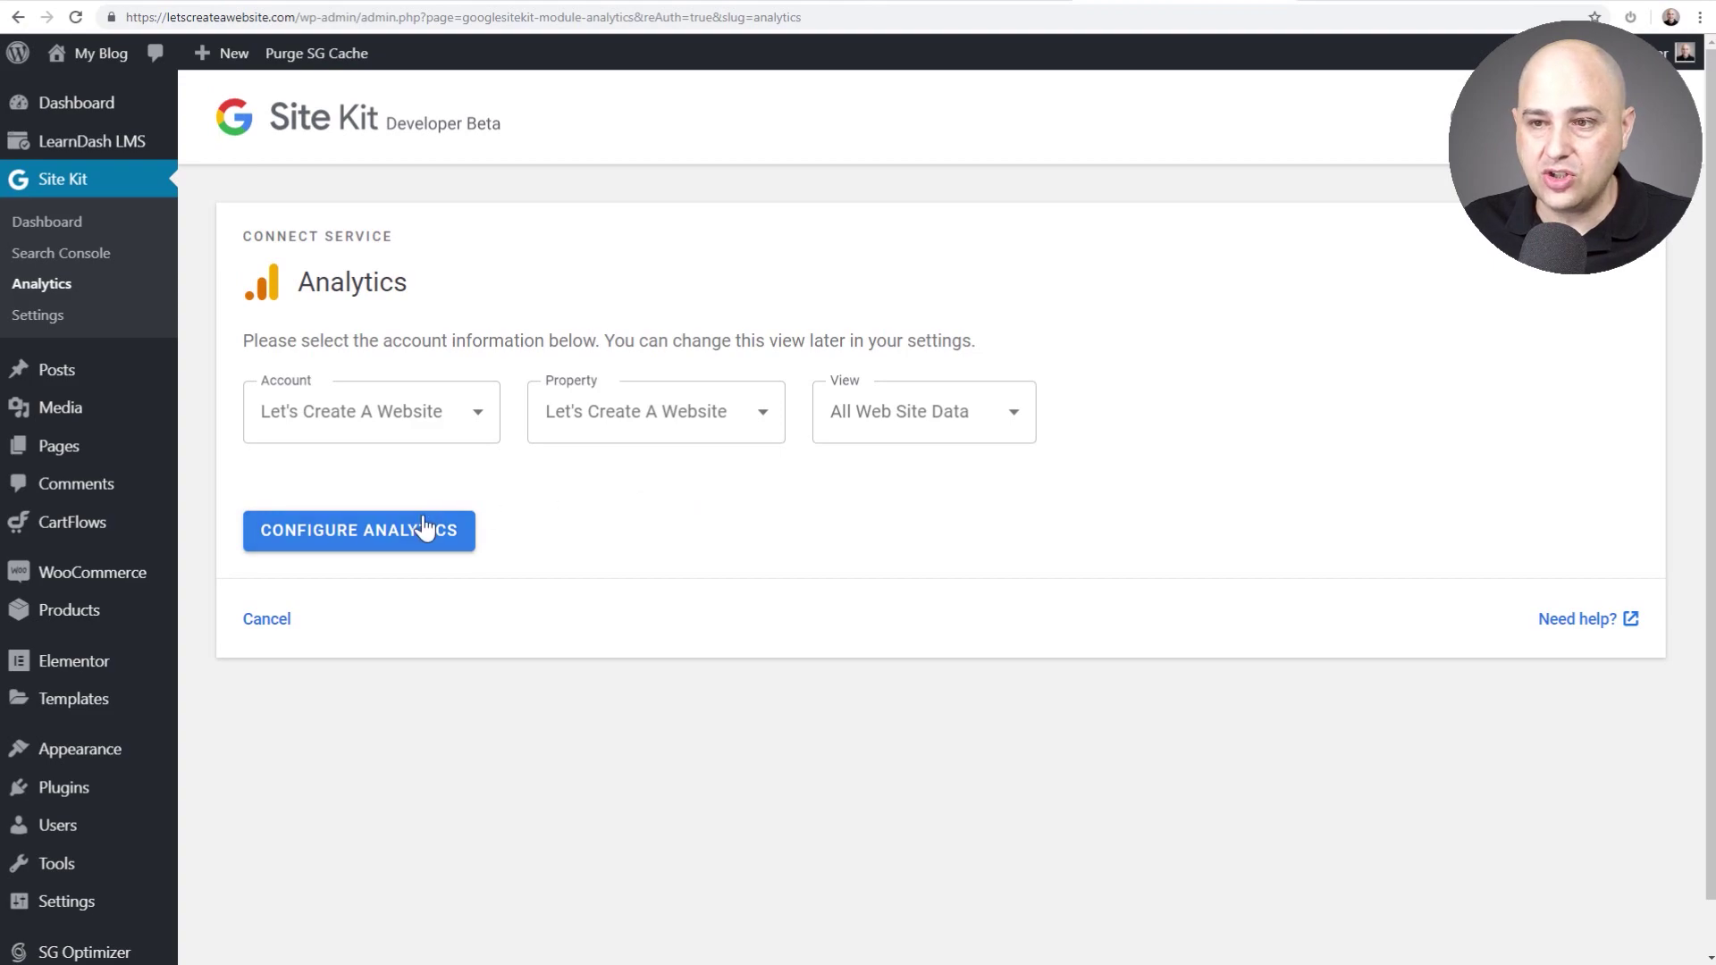
left_click(374, 538)
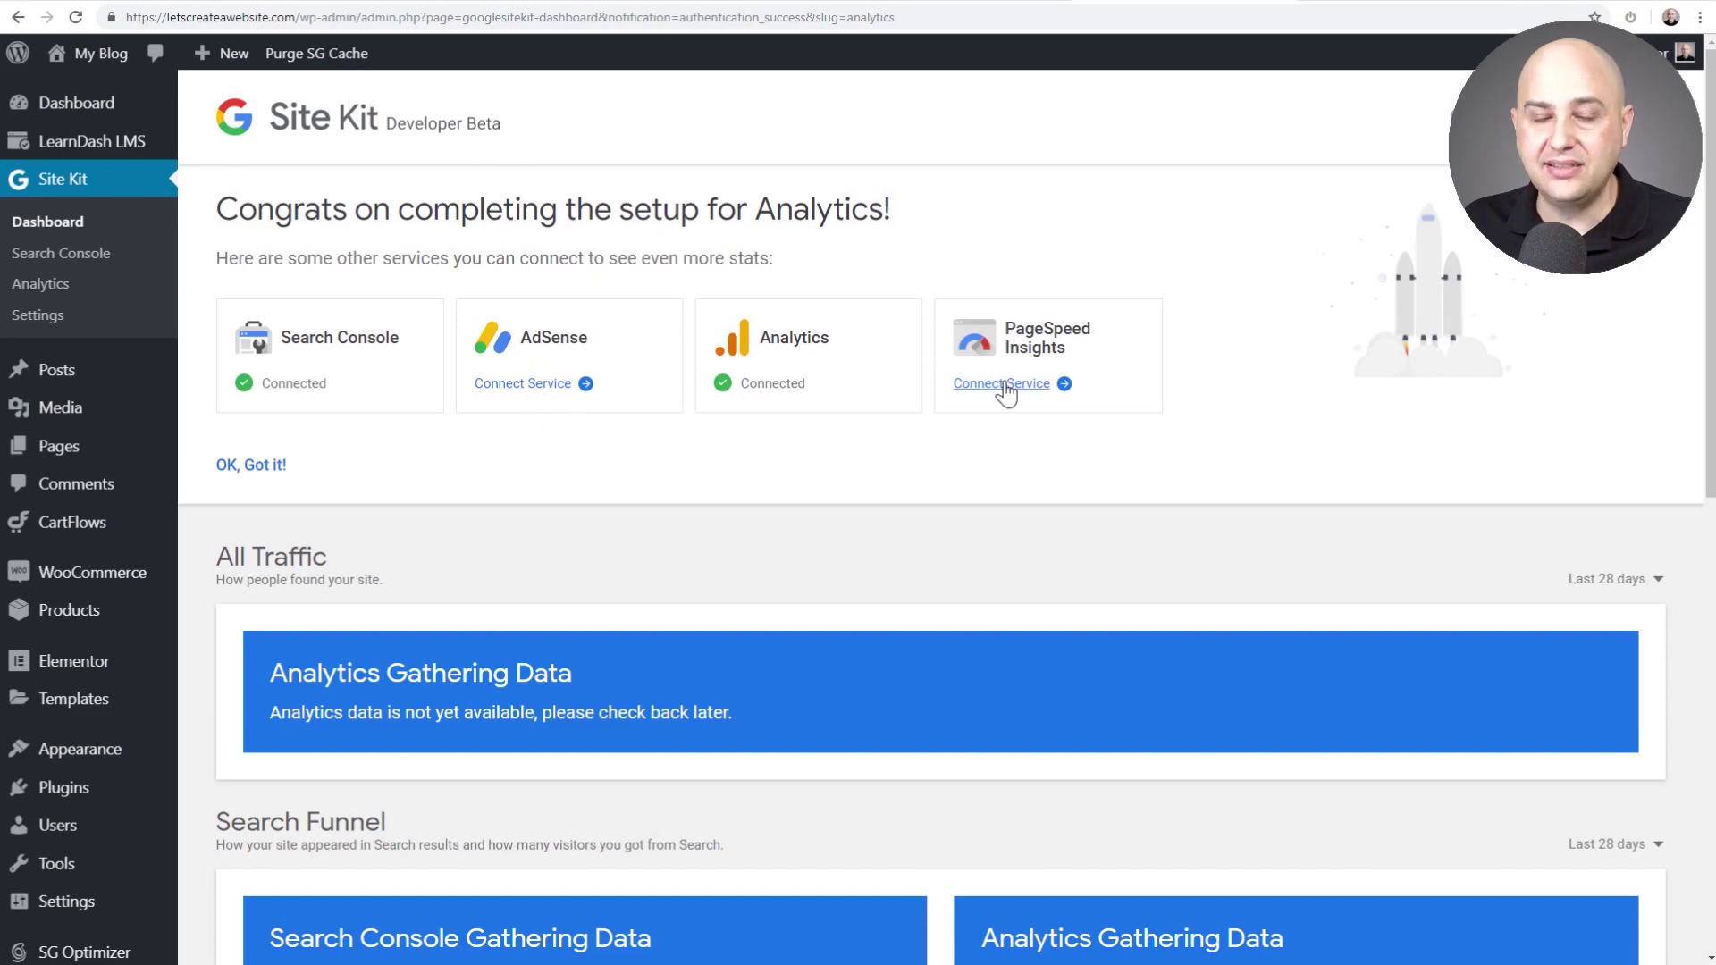
Start PageSpeed Insights setup and generate and copy a new API key on developers.google.com.
left_click(1003, 385)
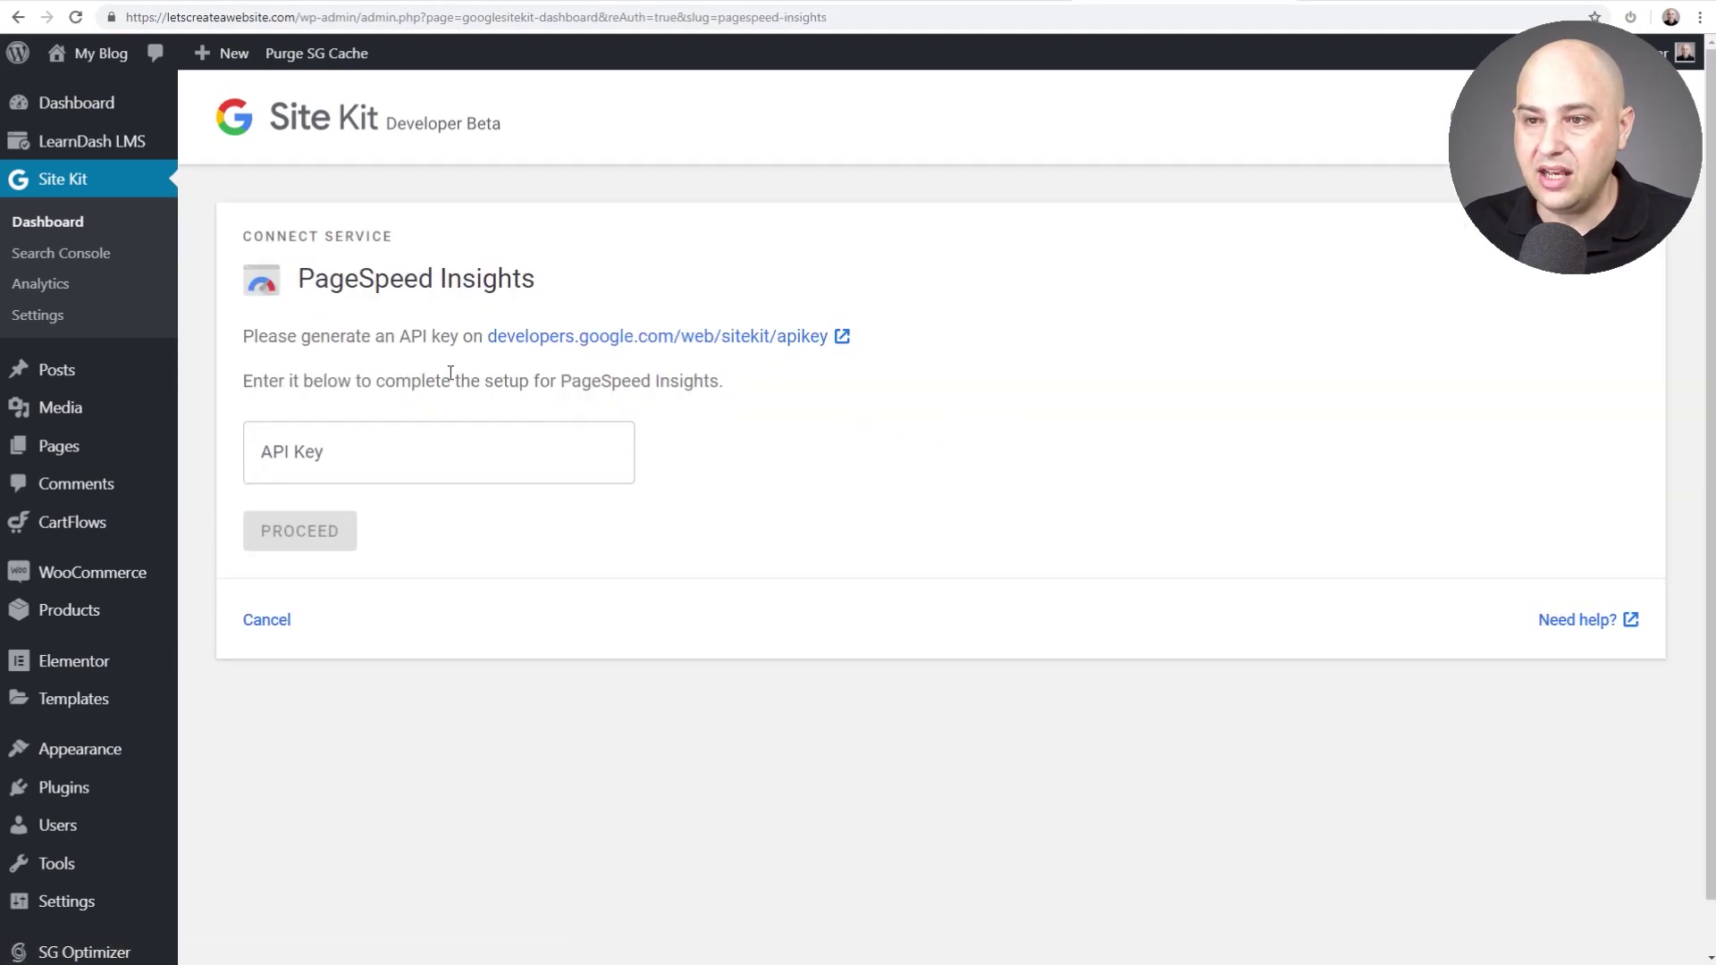
left_click(575, 341)
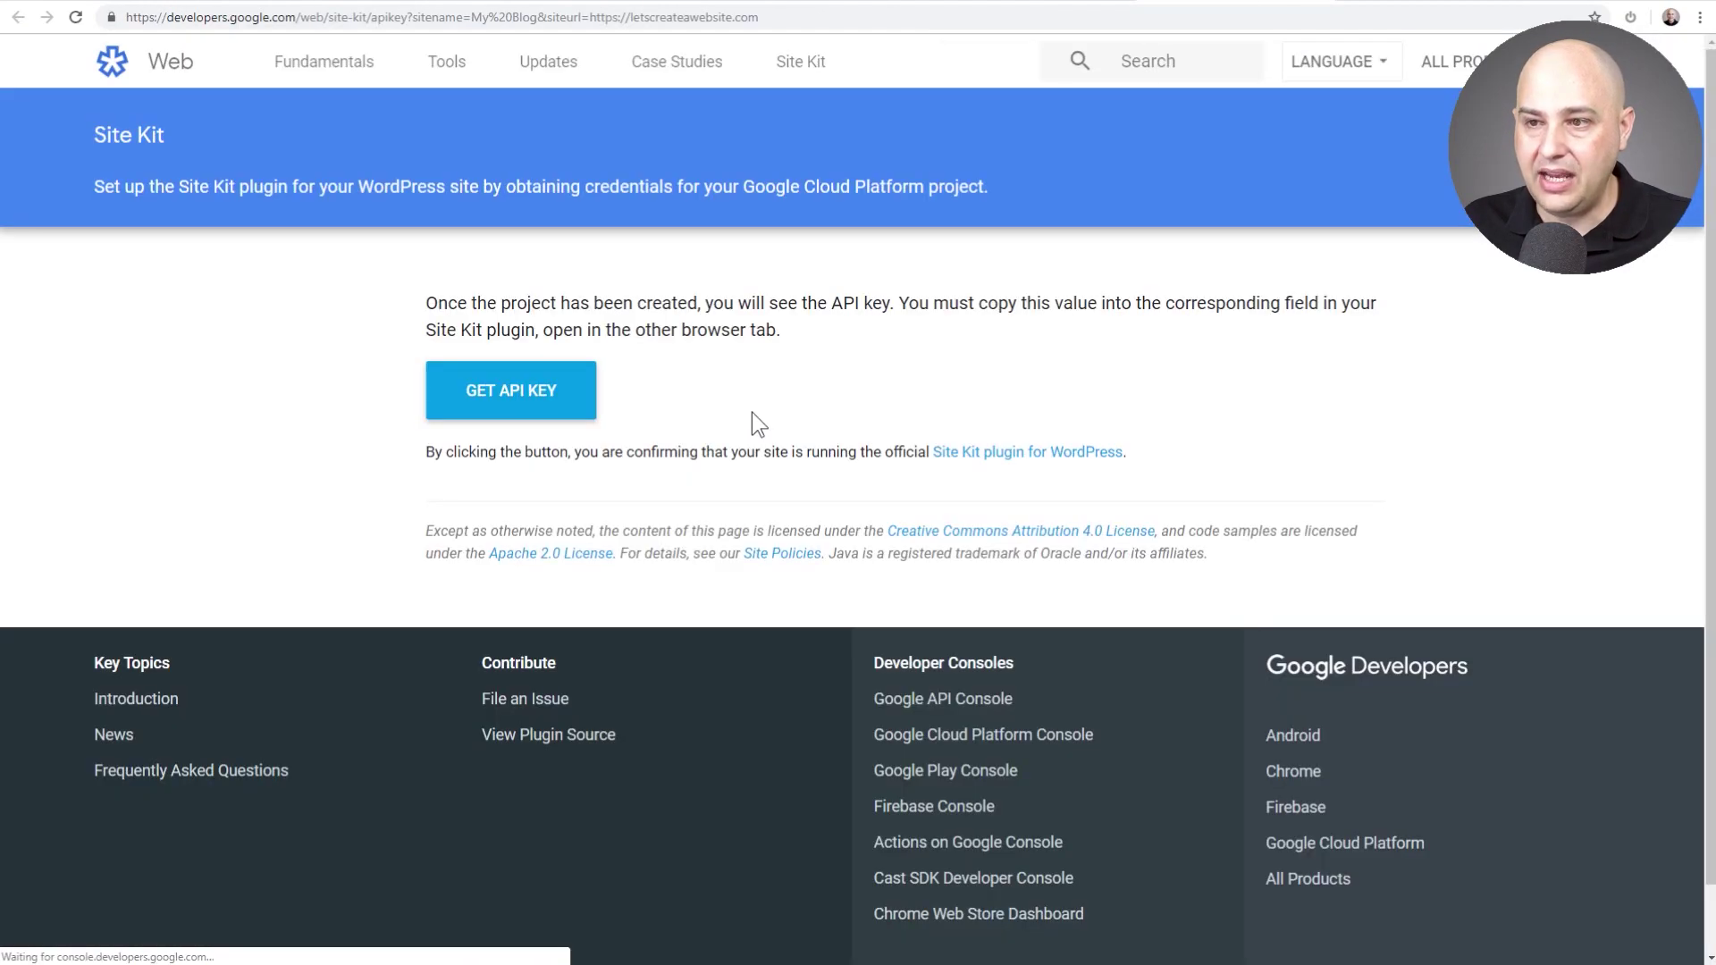
left_click(511, 408)
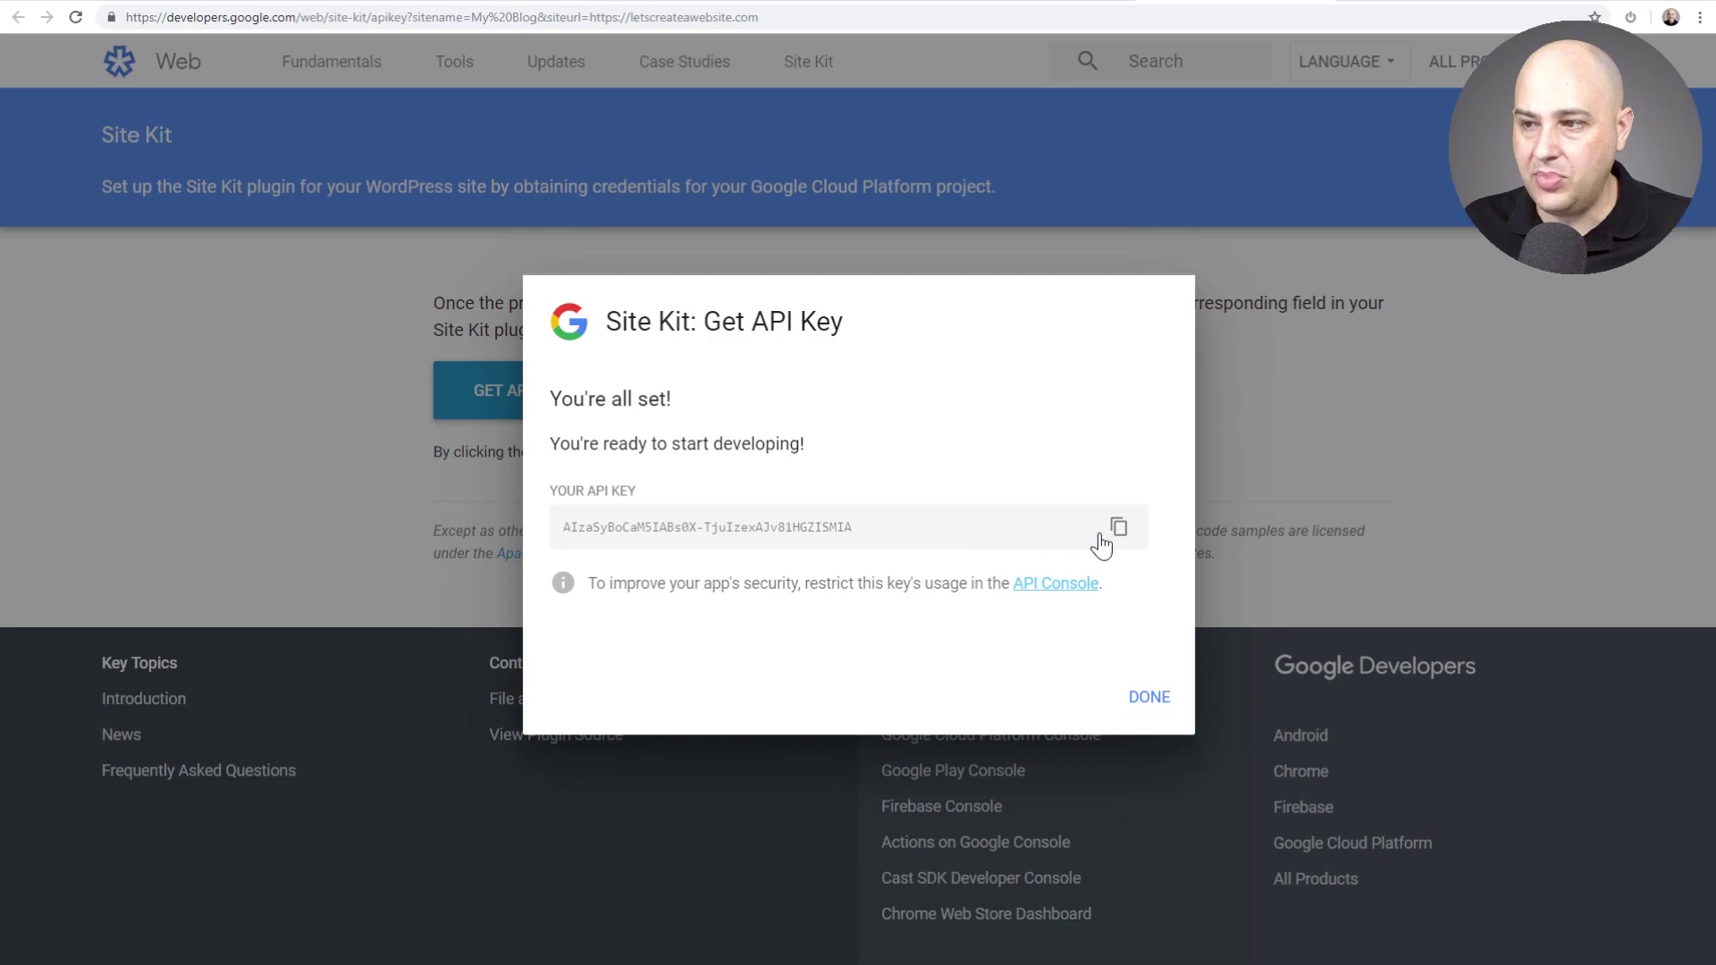
left_click(1118, 532)
Paste the copied API key into the PageSpeed Insights API Key field and proceed.
left_click(1030, 3)
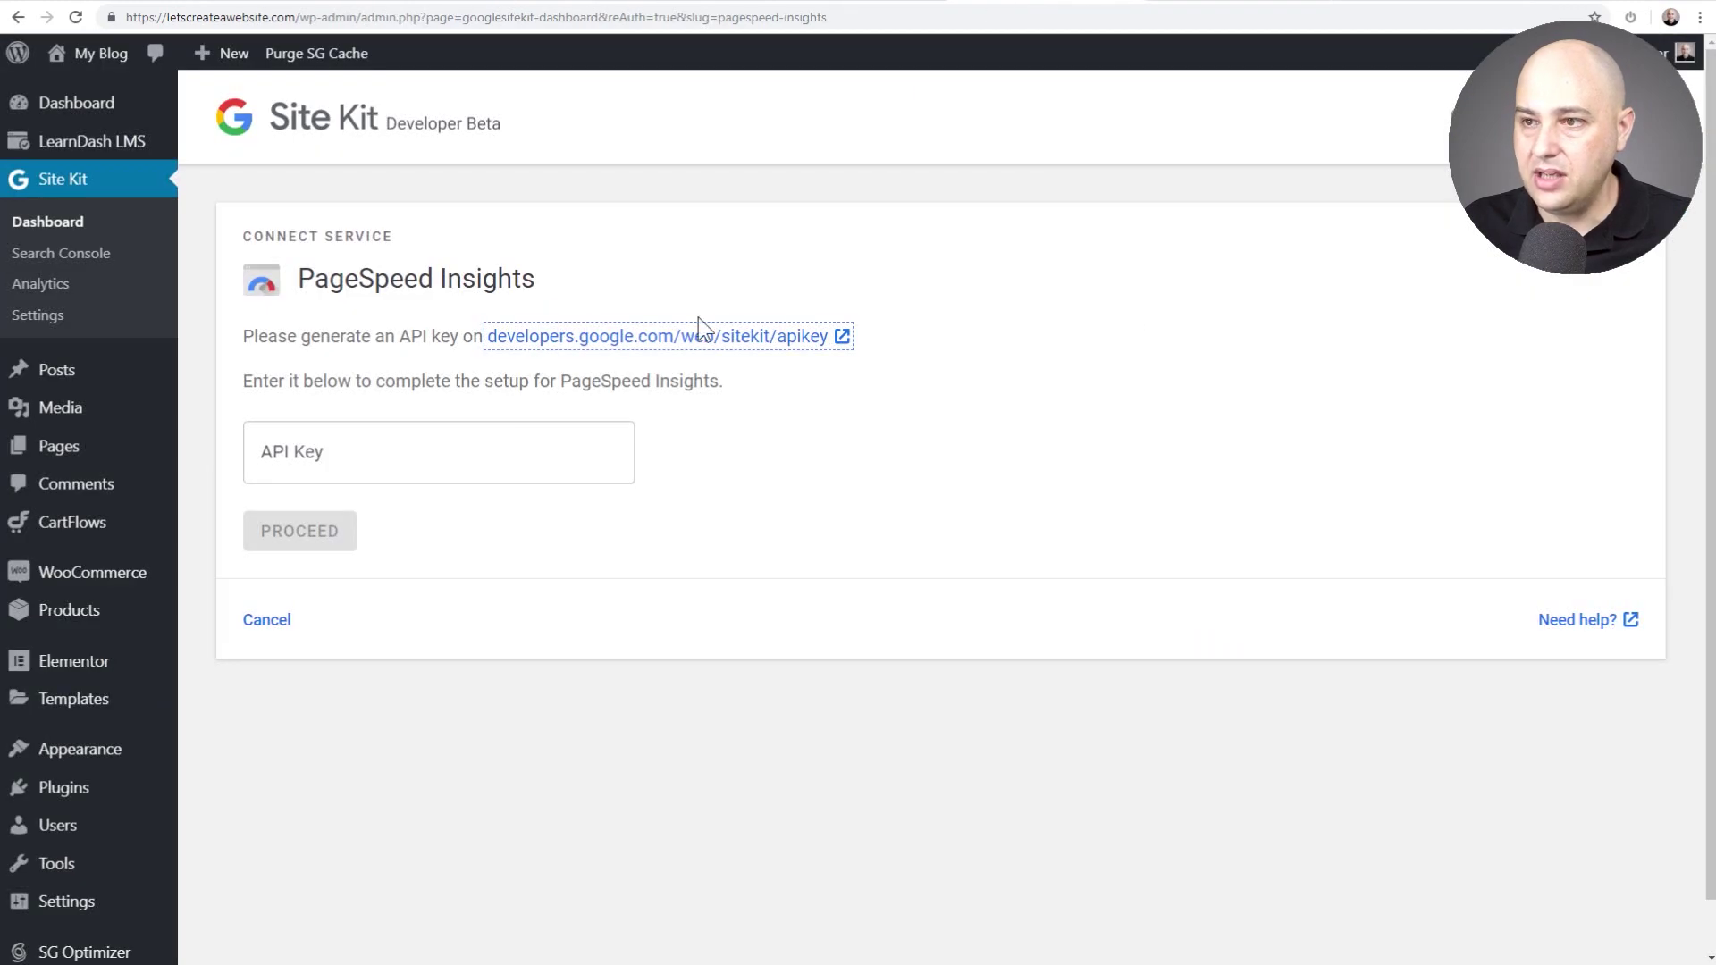
left_click(422, 455)
key("ctrl+v")
left_click(295, 547)
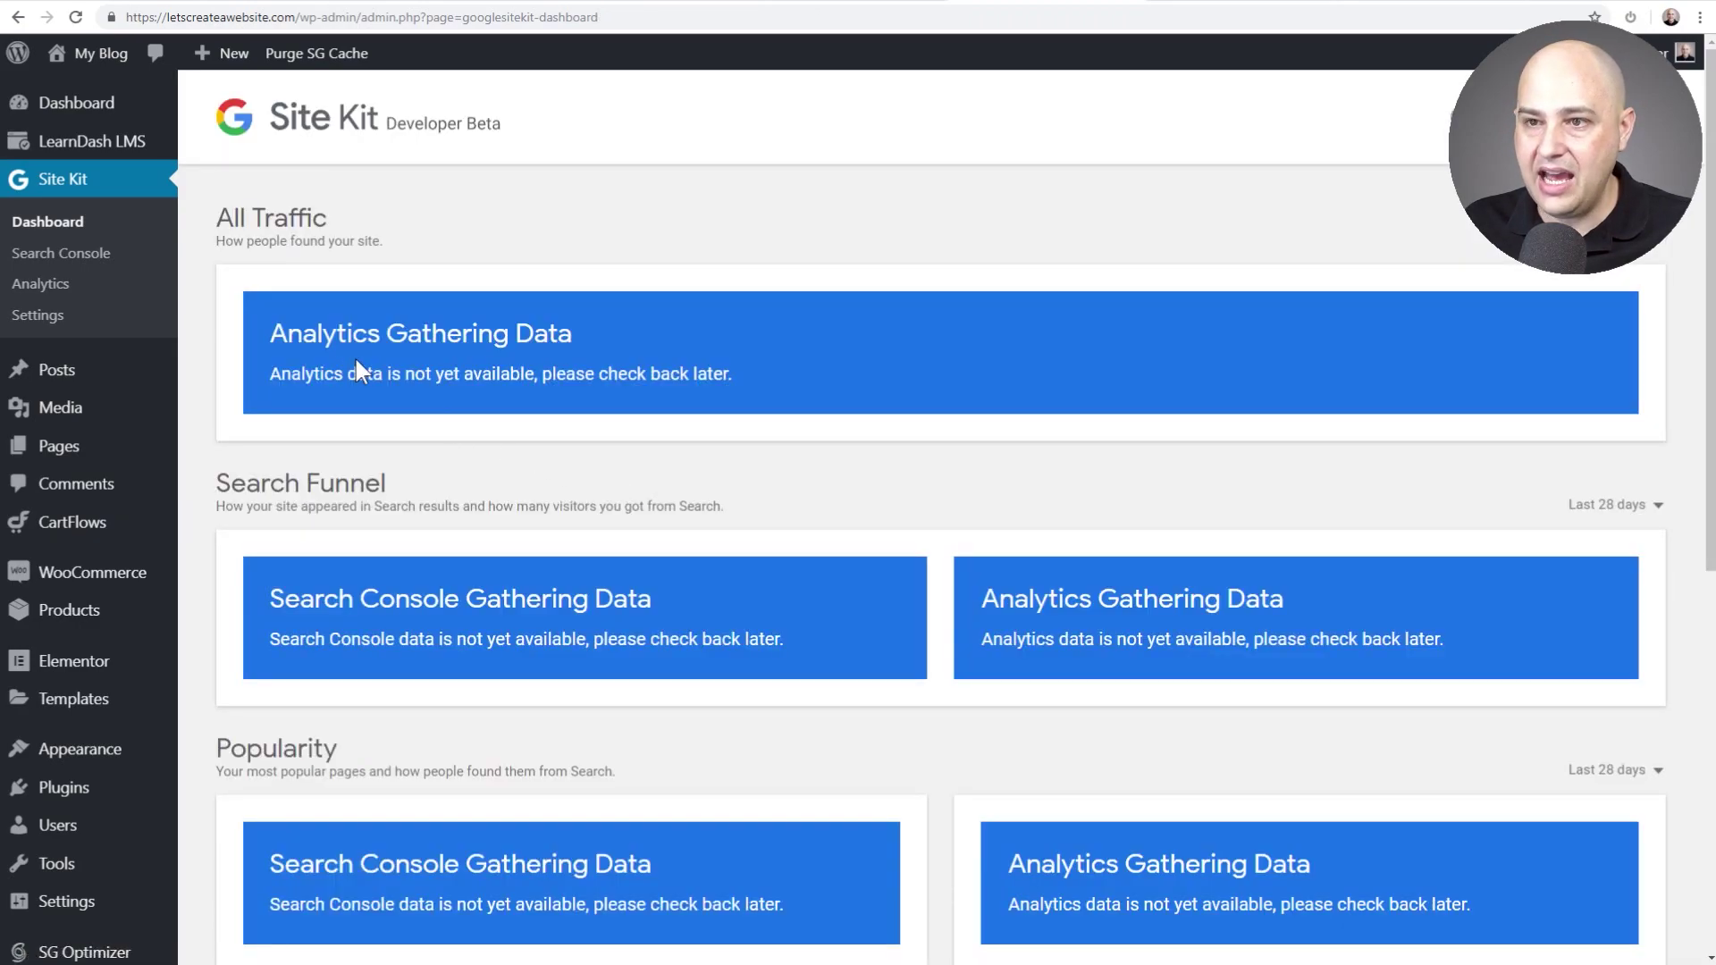
In Site Kit Settings, review the AdSense, Optimize and Tag Manager services available to connect.
left_click(38, 317)
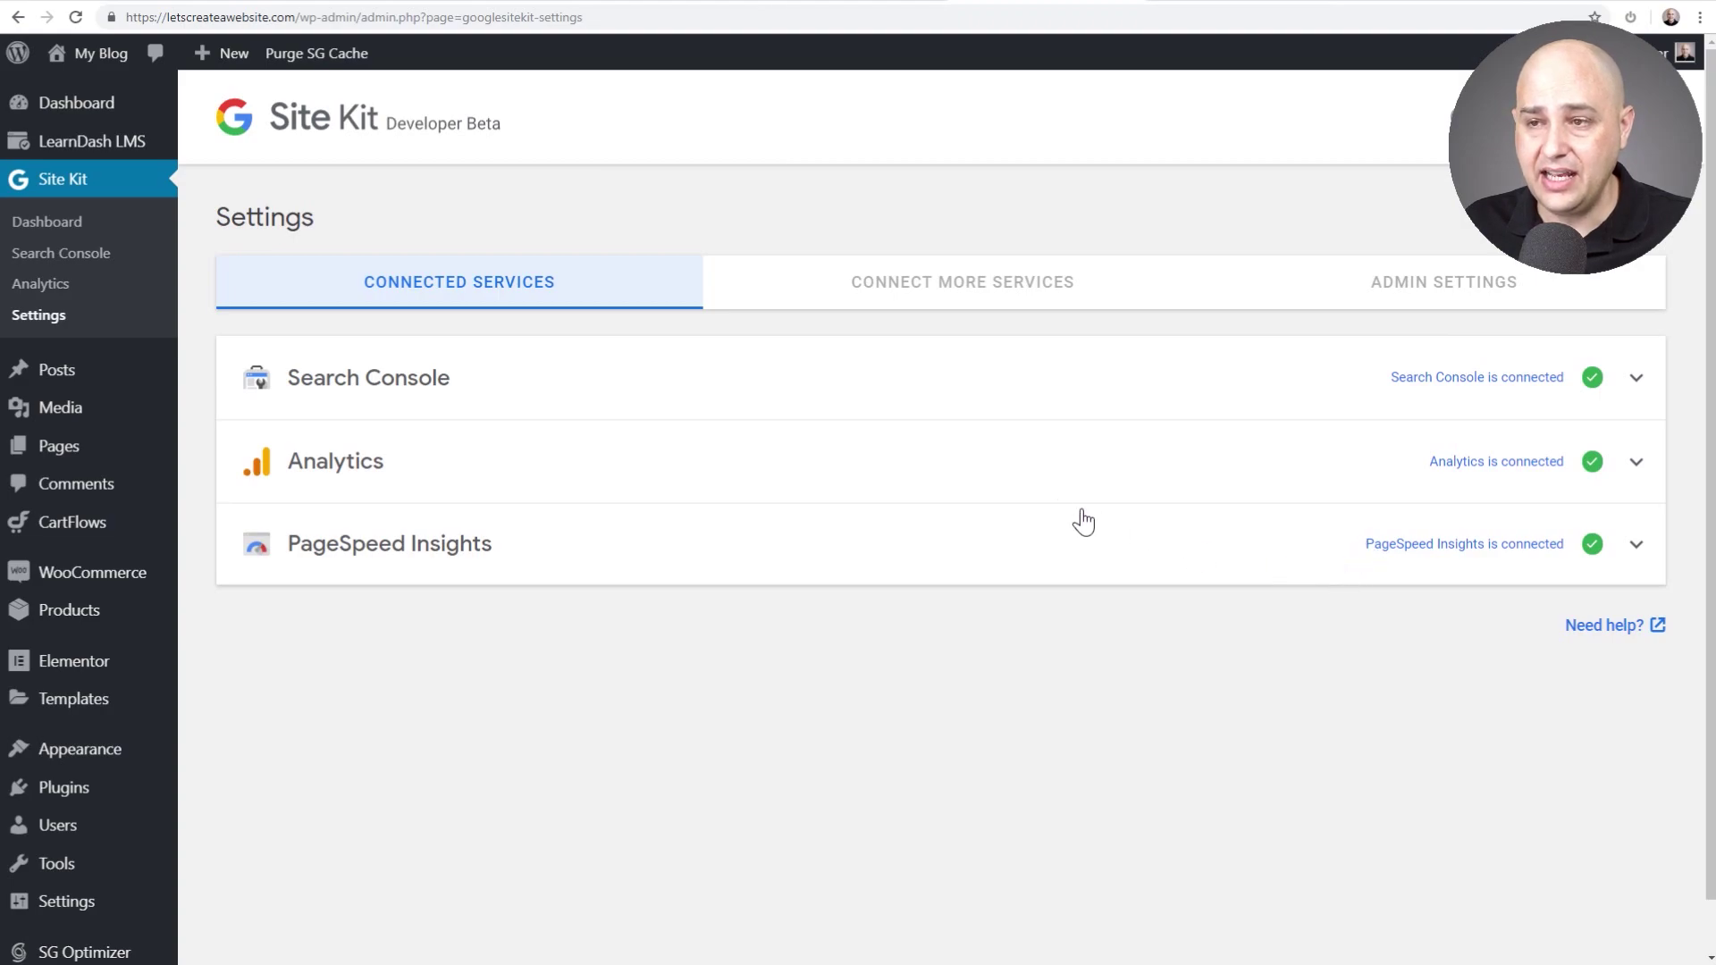
left_click(888, 284)
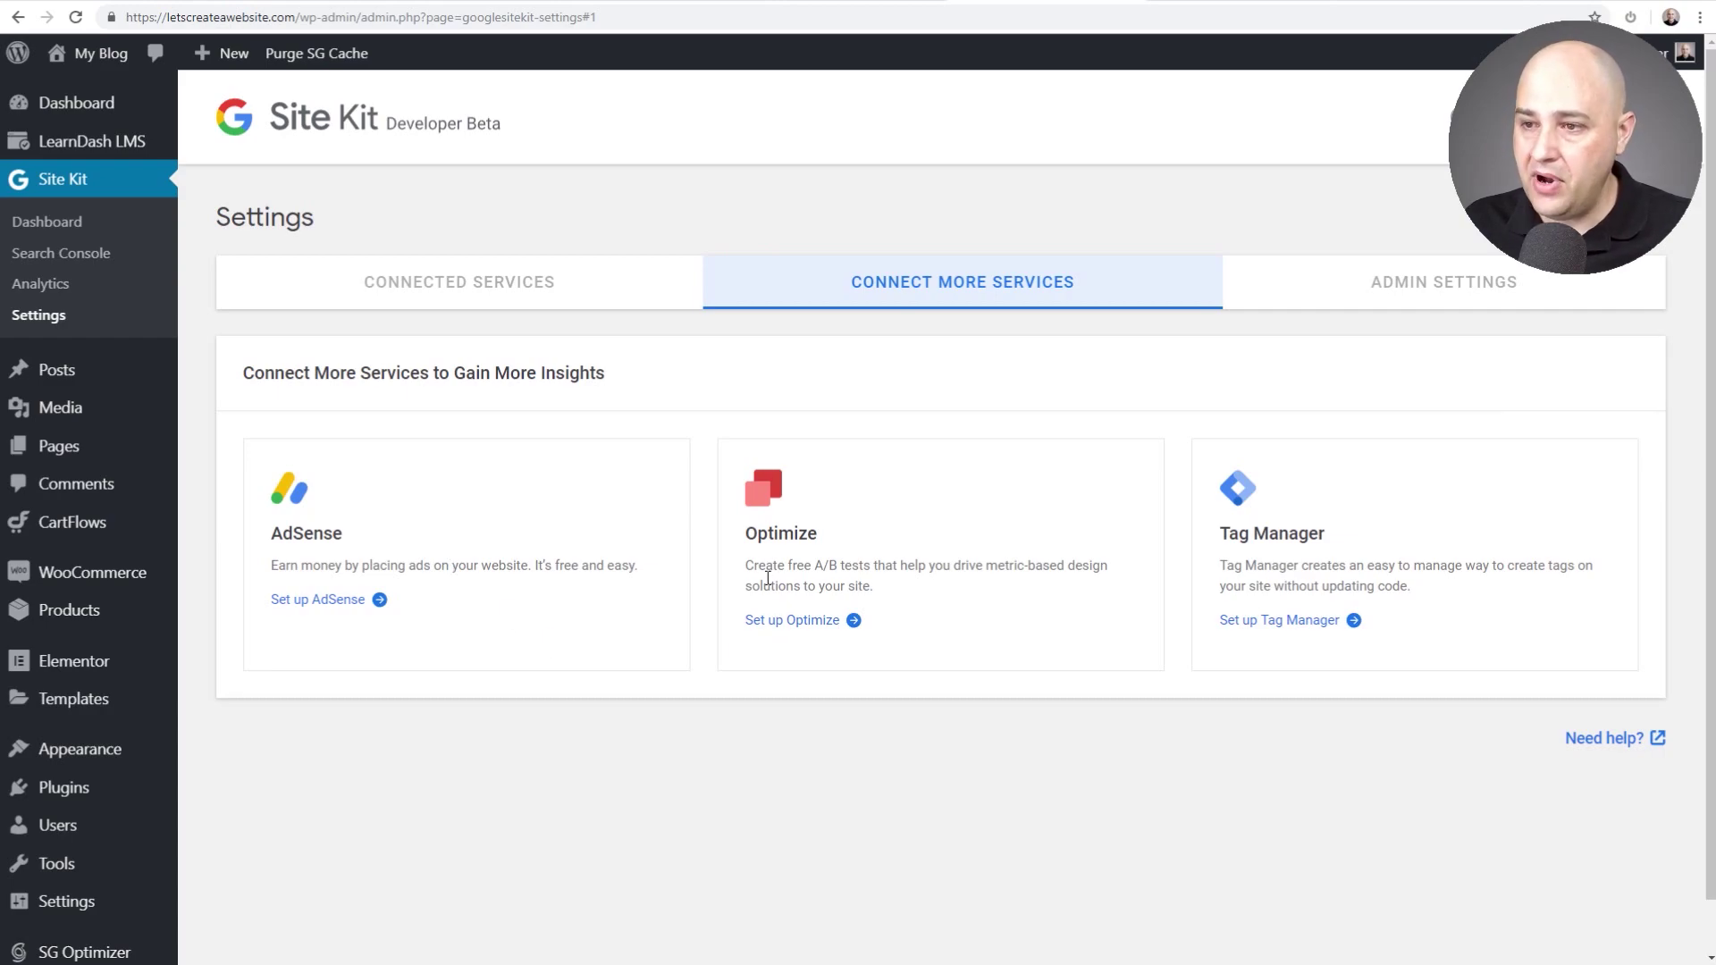
left_click_drag(746, 565, 964, 599)
left_click_drag(817, 534, 743, 531)
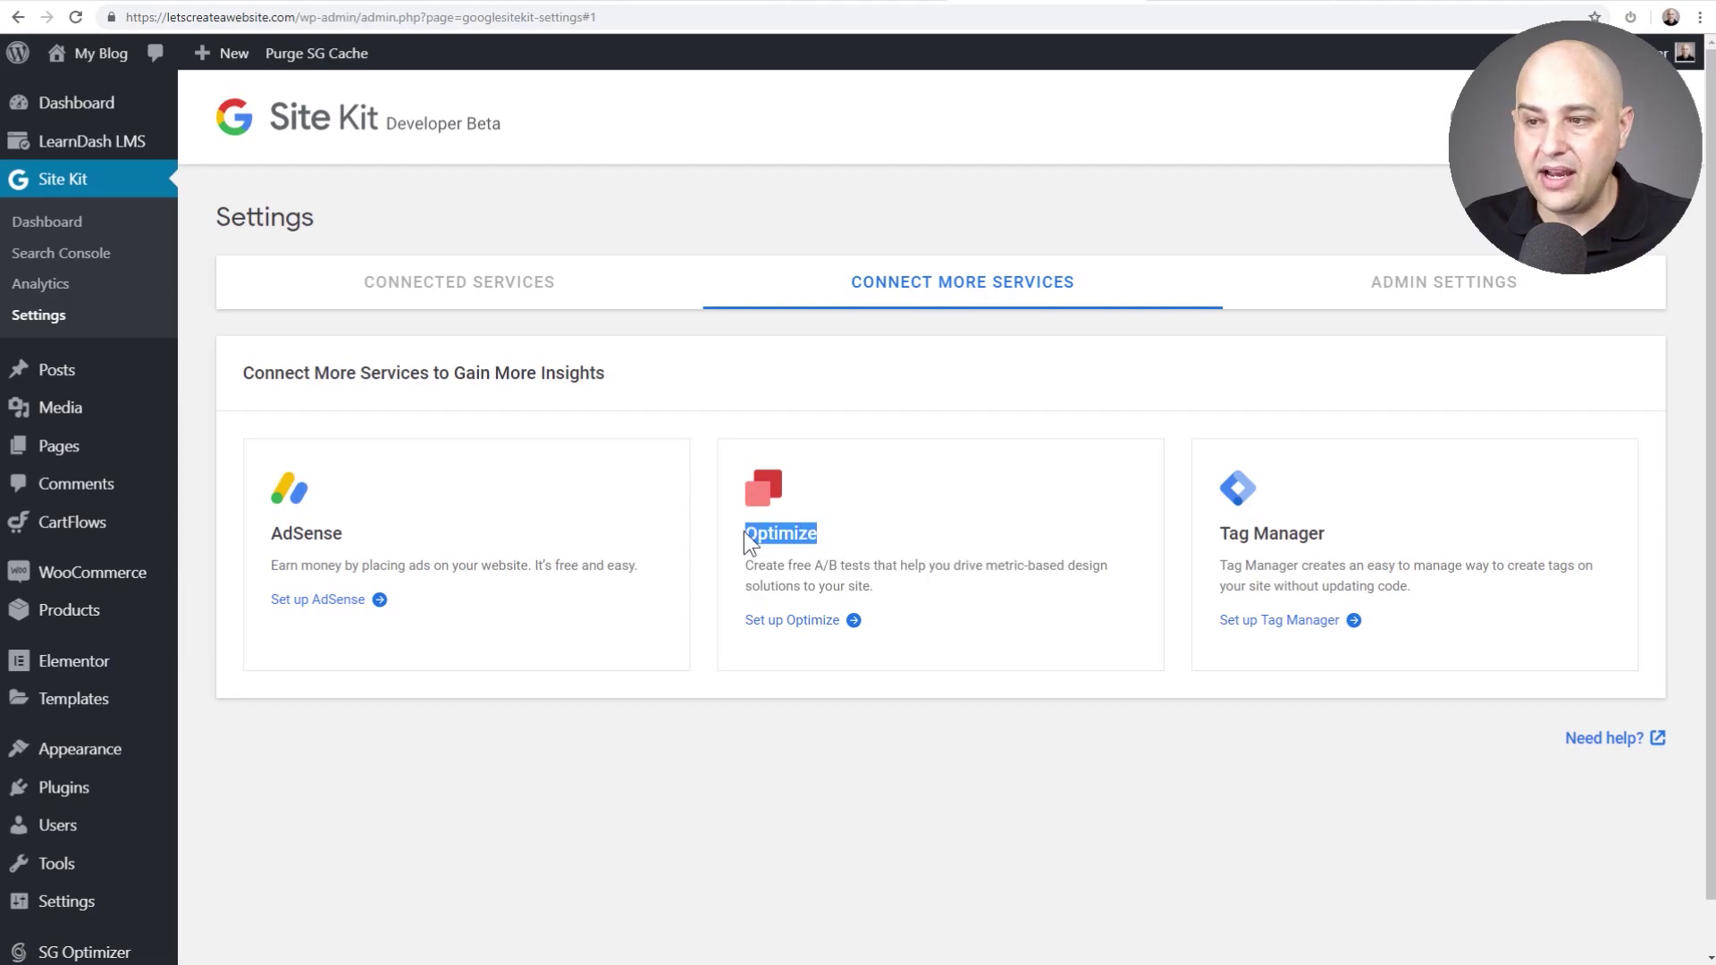
left_click(845, 555)
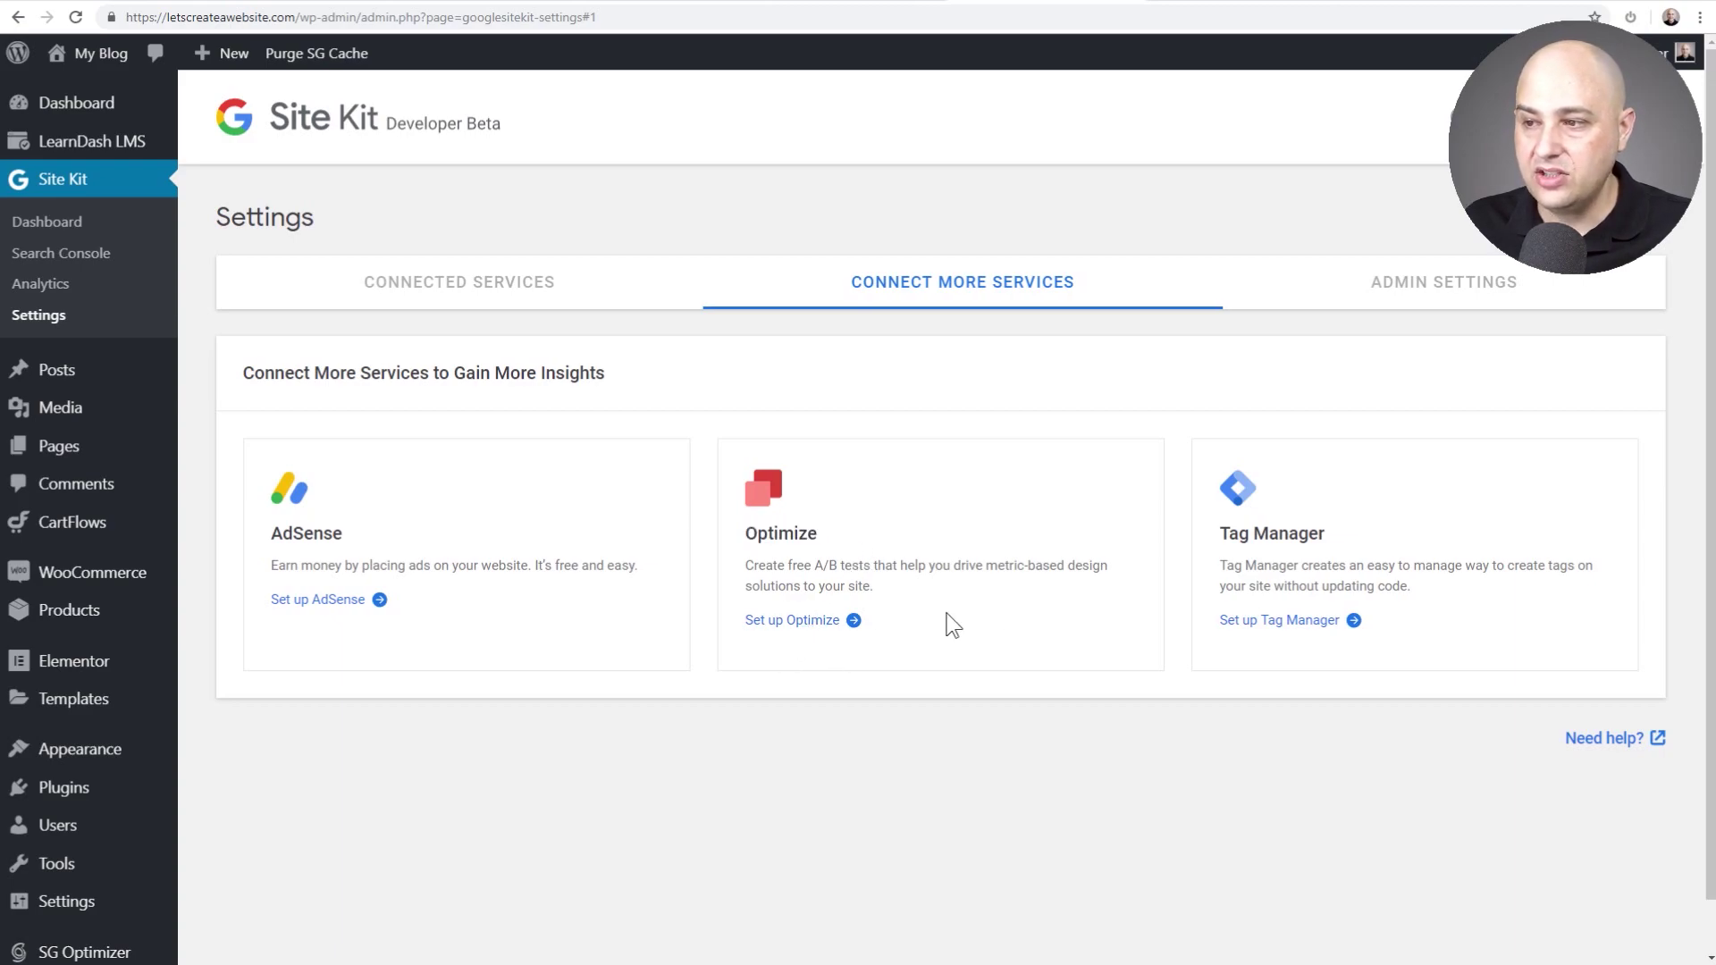
left_click_drag(1327, 536, 1204, 534)
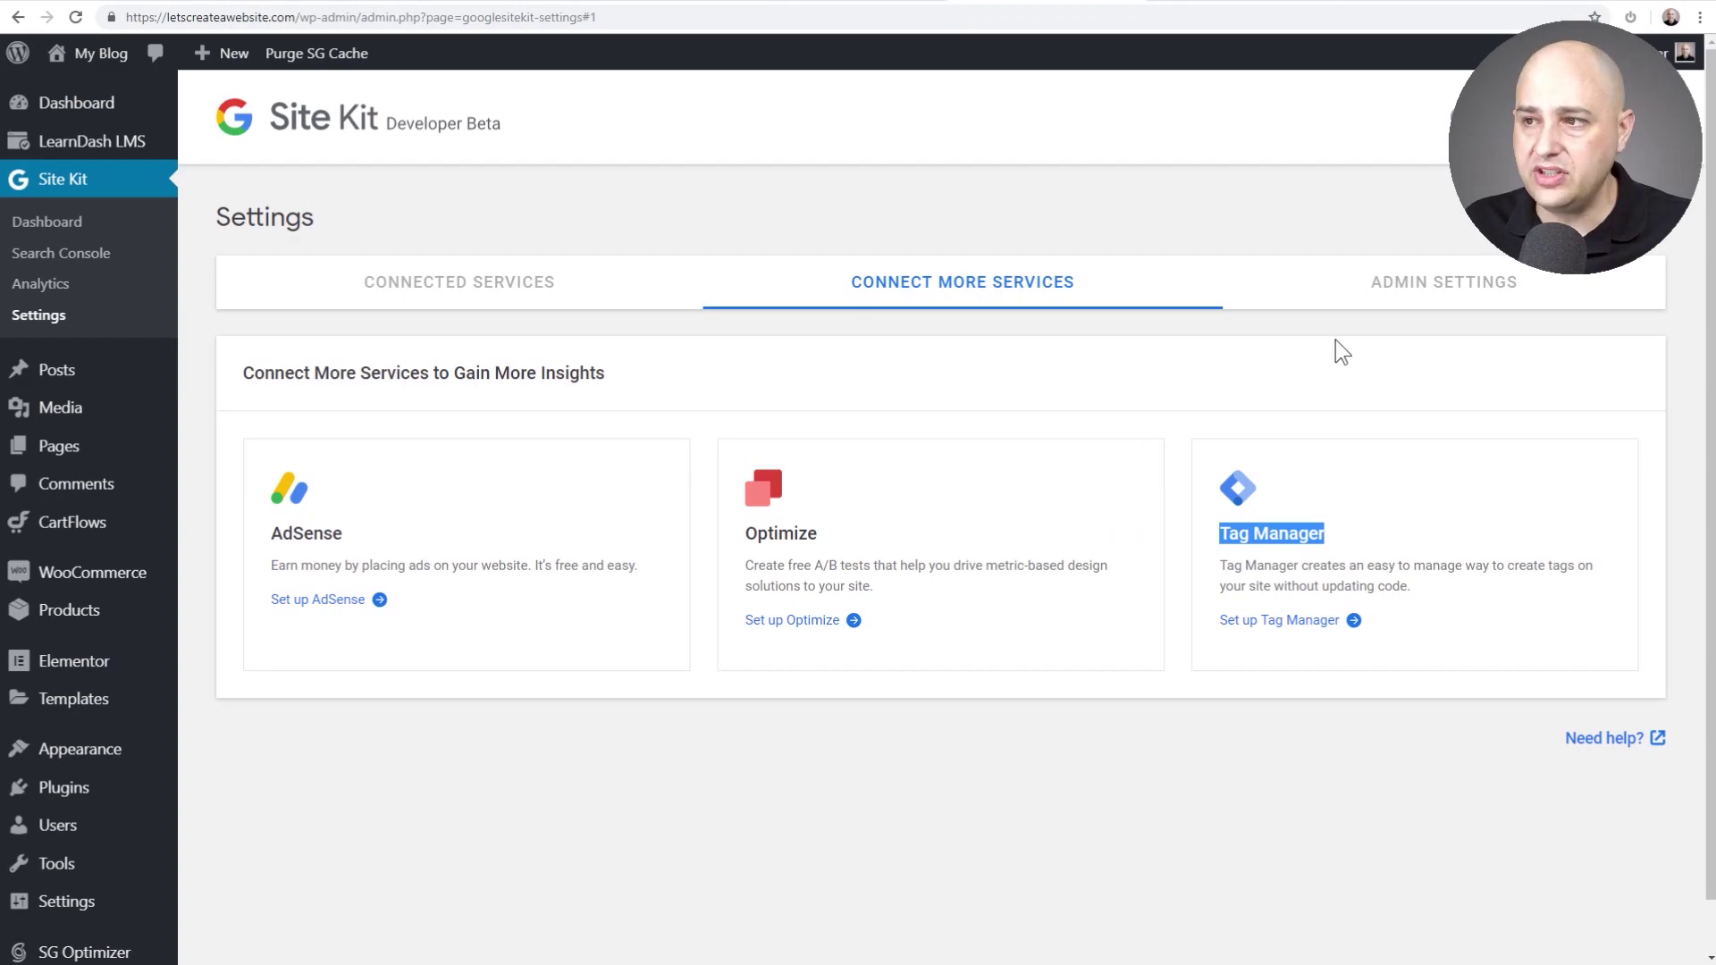
left_click(1418, 292)
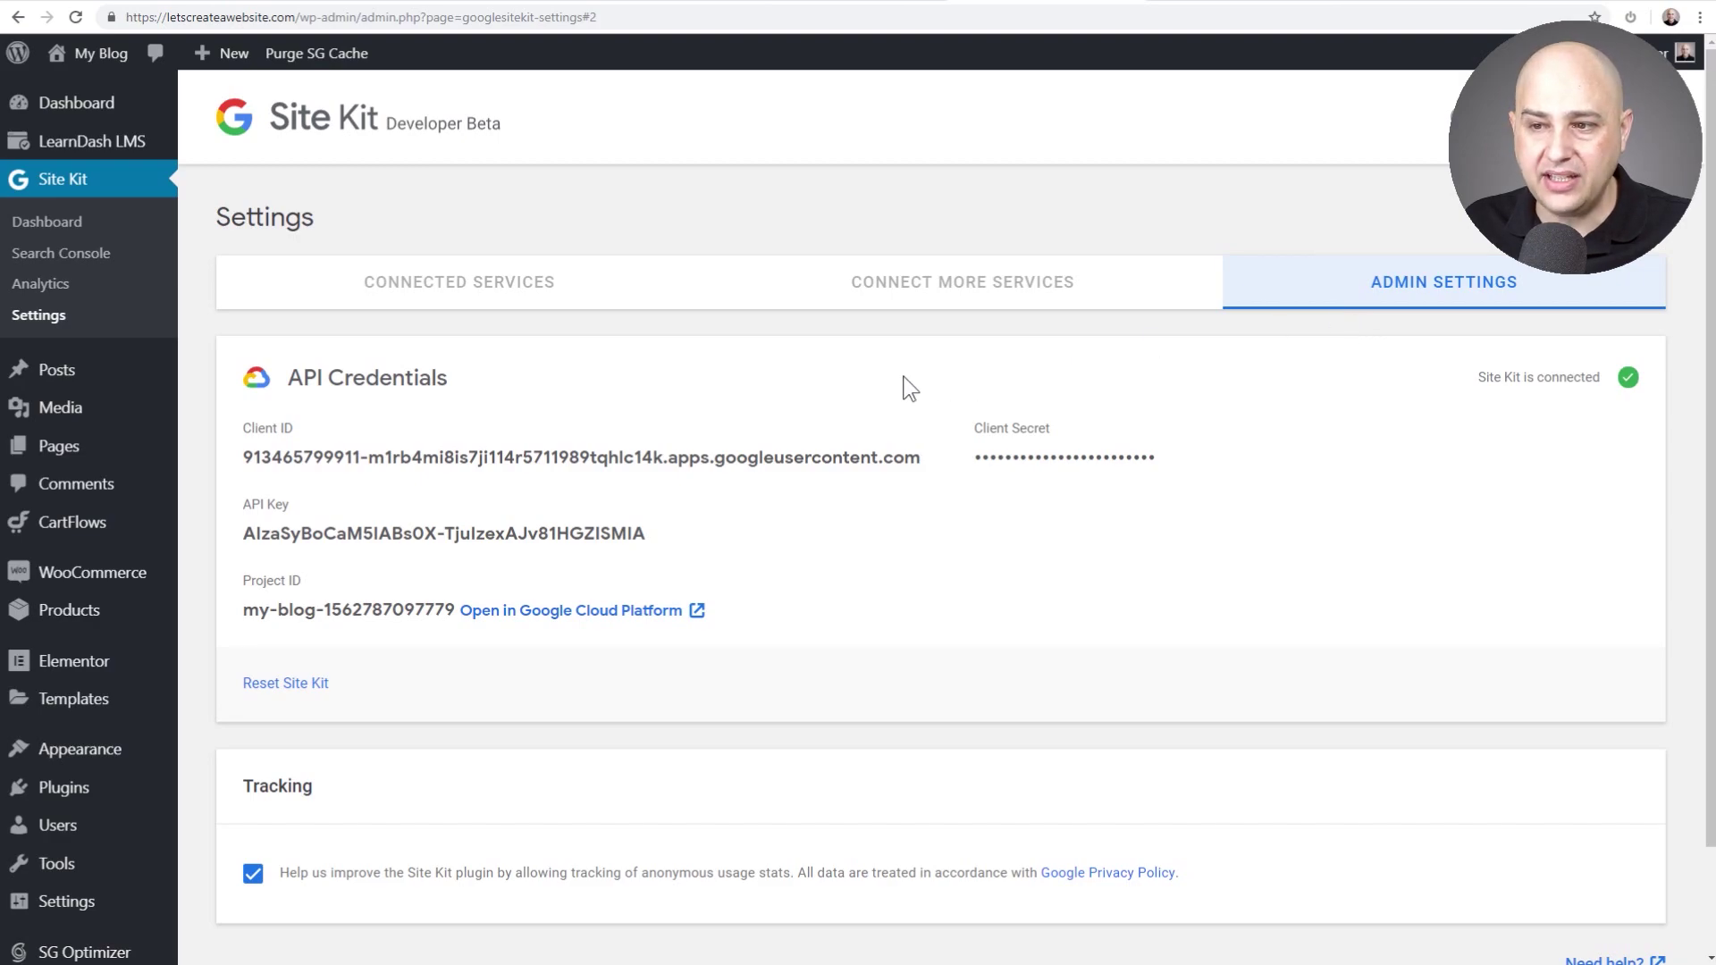
Uncheck Site Kit's anonymous usage Tracking option and go back to the Site Kit dashboard.
scroll(940, 378, "down", 2)
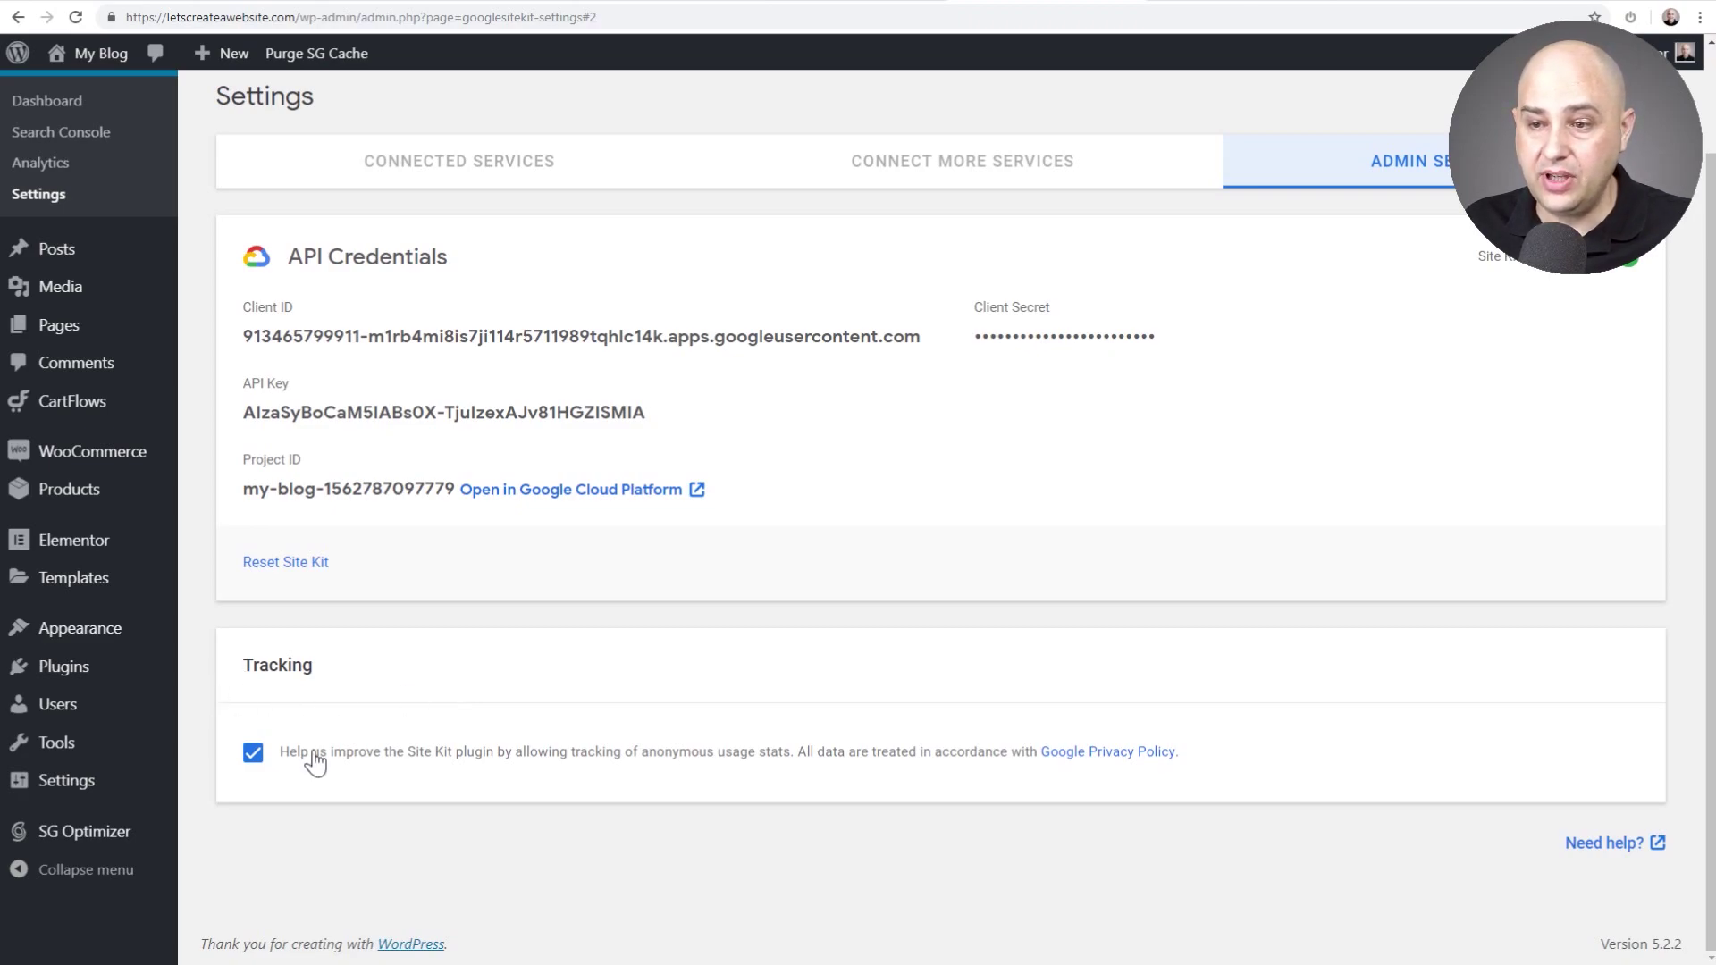
left_click(253, 755)
scroll(995, 787, "up", 2)
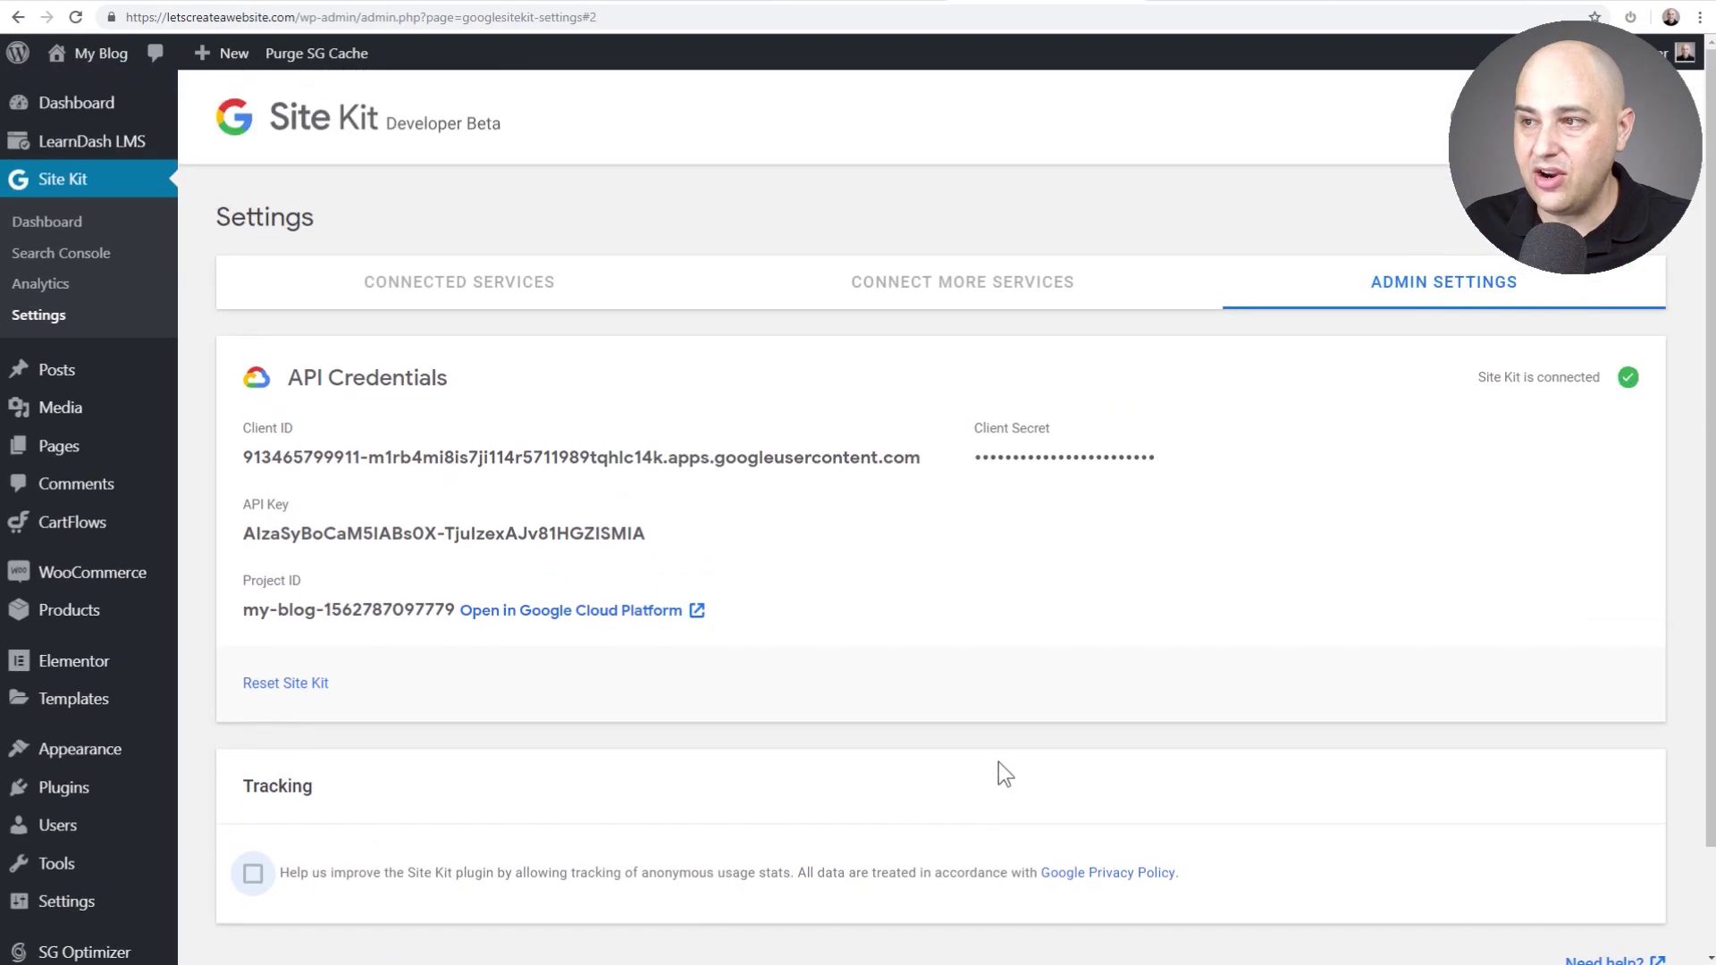
left_click(429, 297)
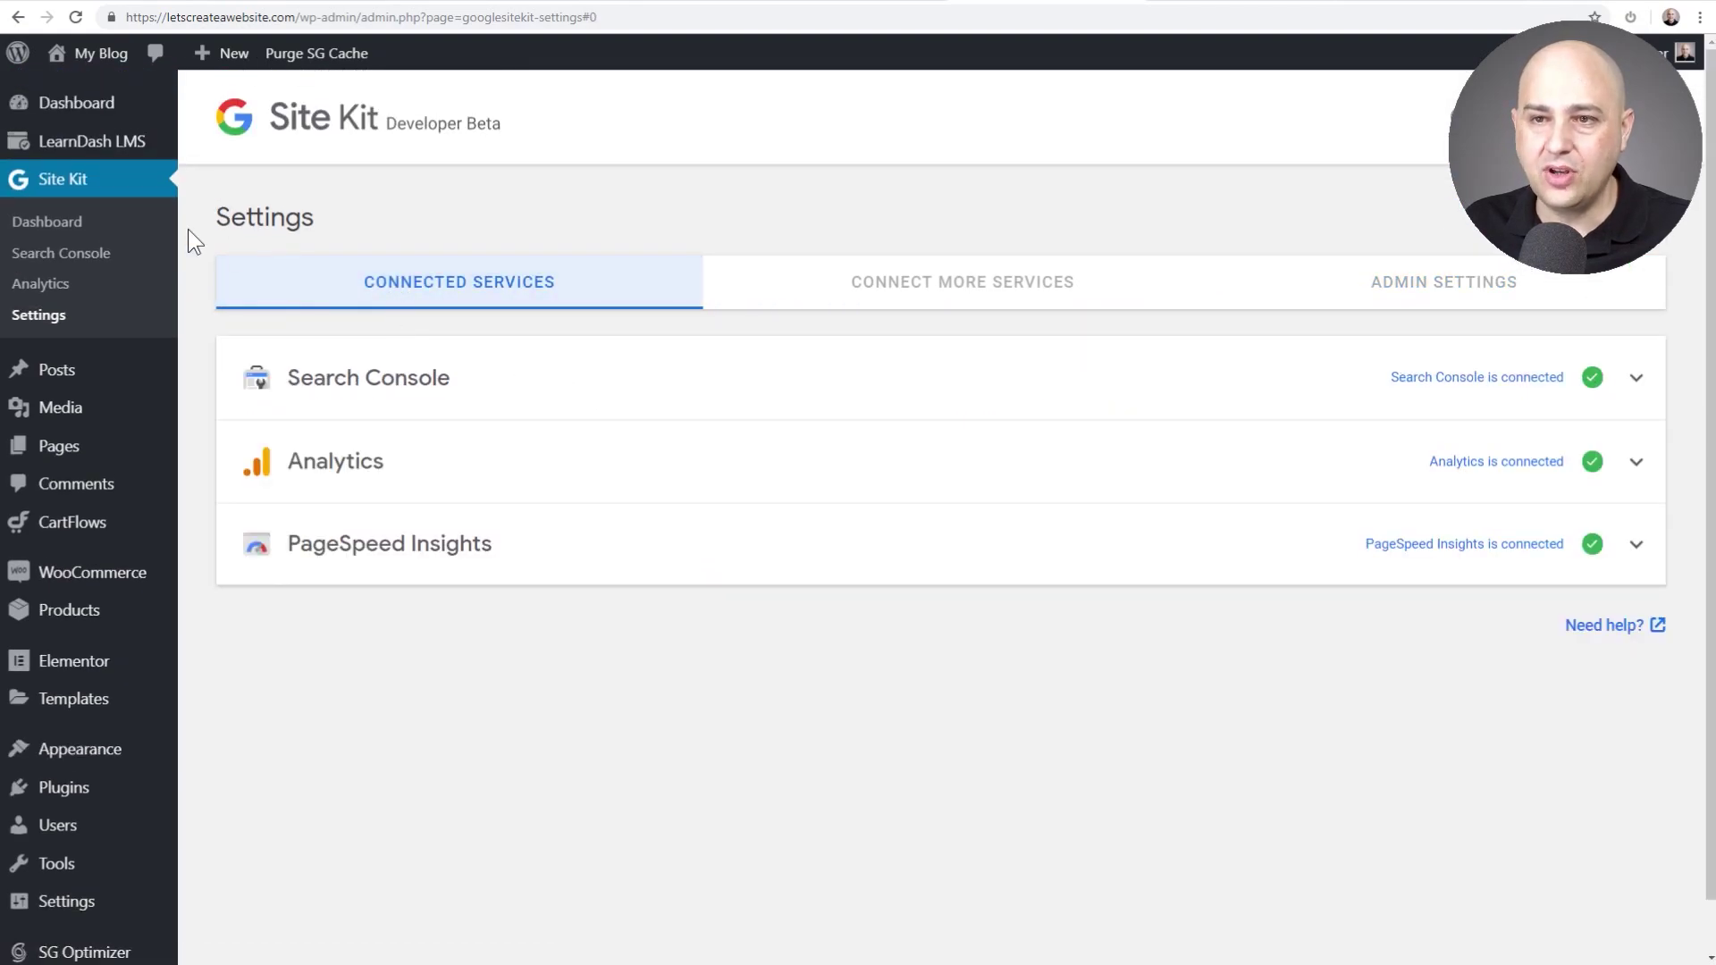
left_click(59, 229)
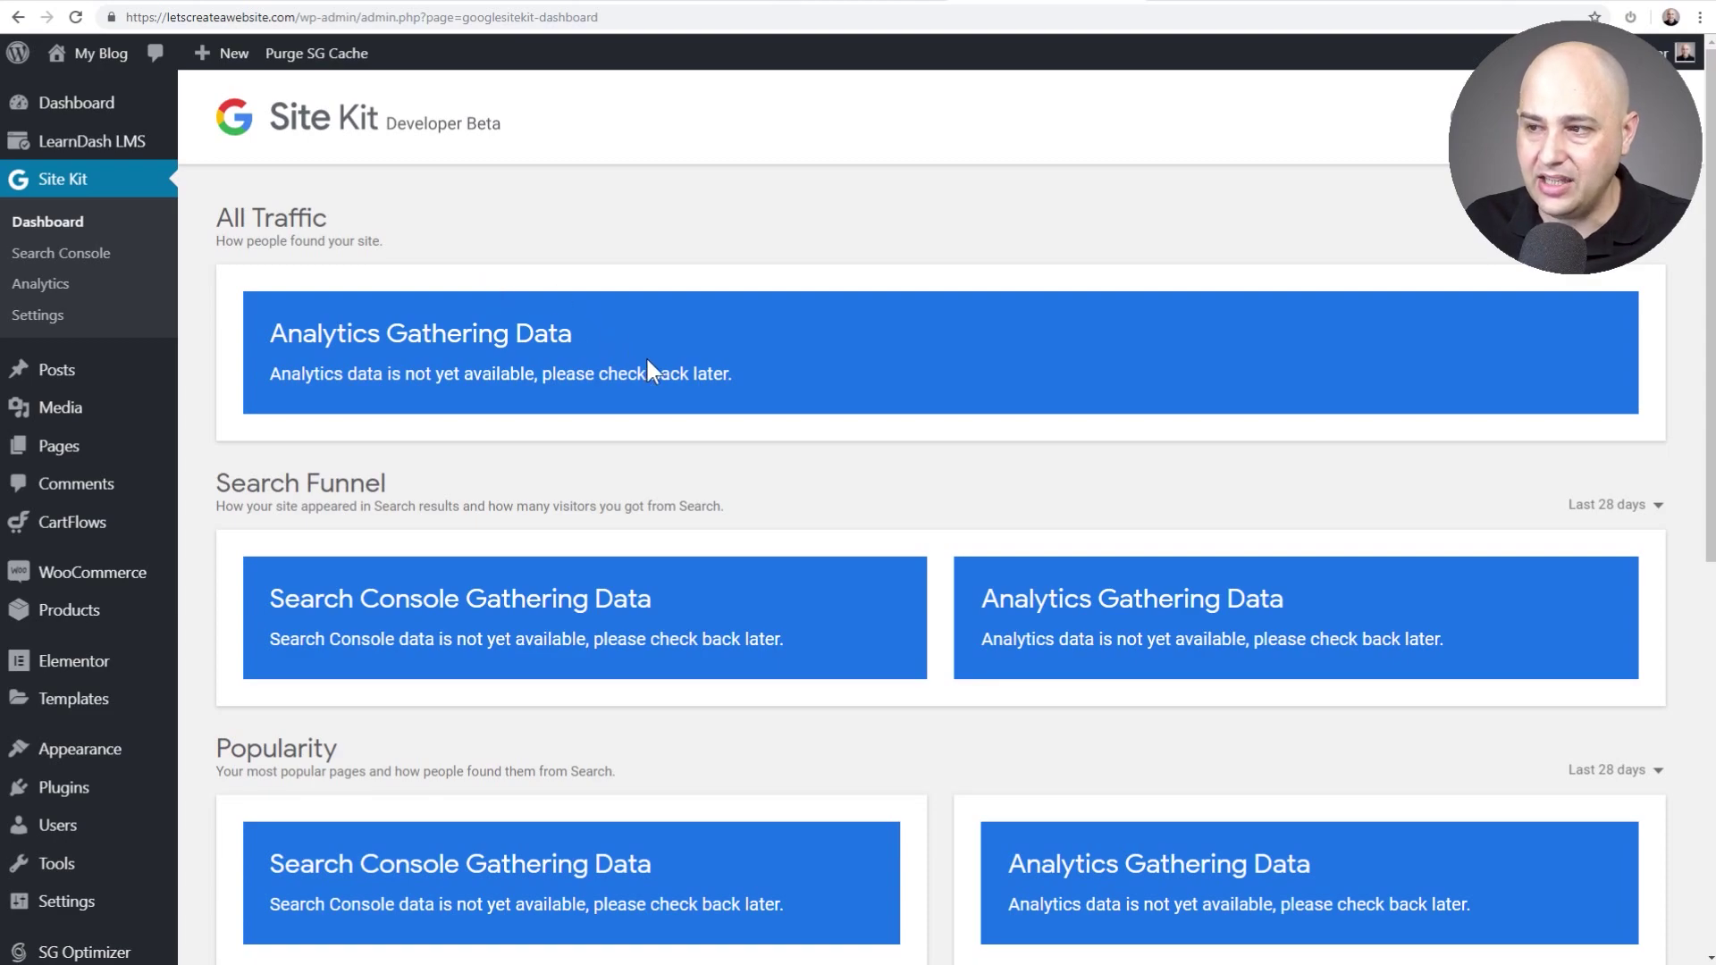
scroll(674, 415, "down", 8)
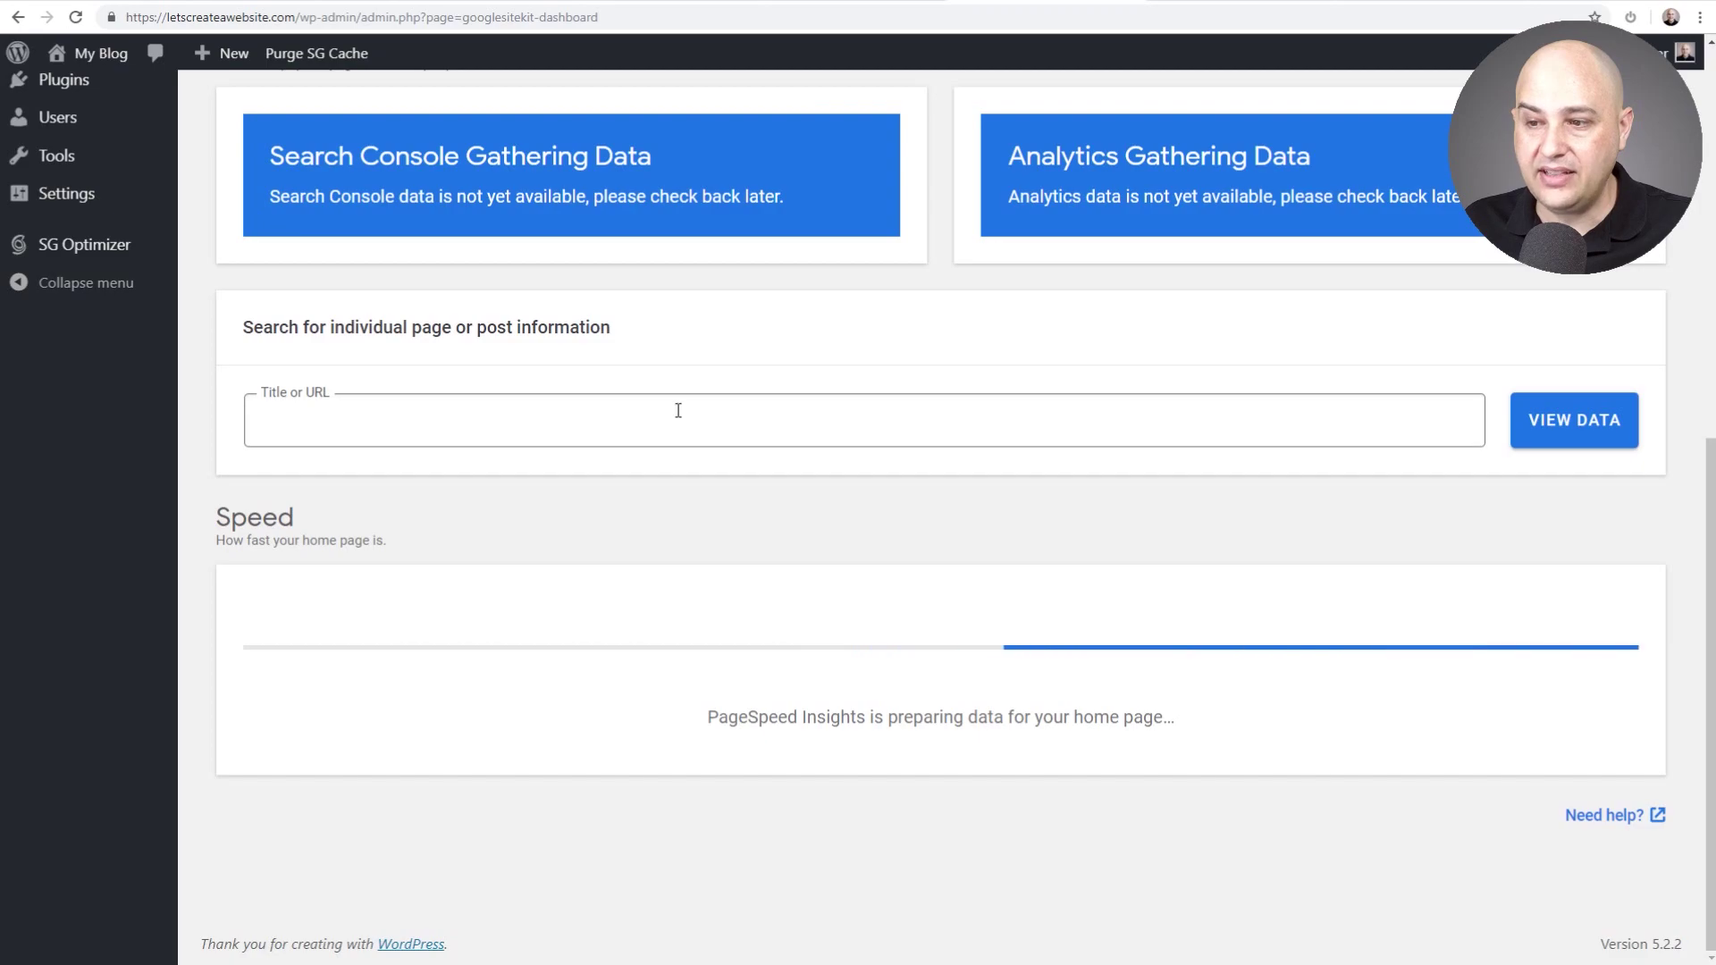
scroll(808, 616, "up", 10)
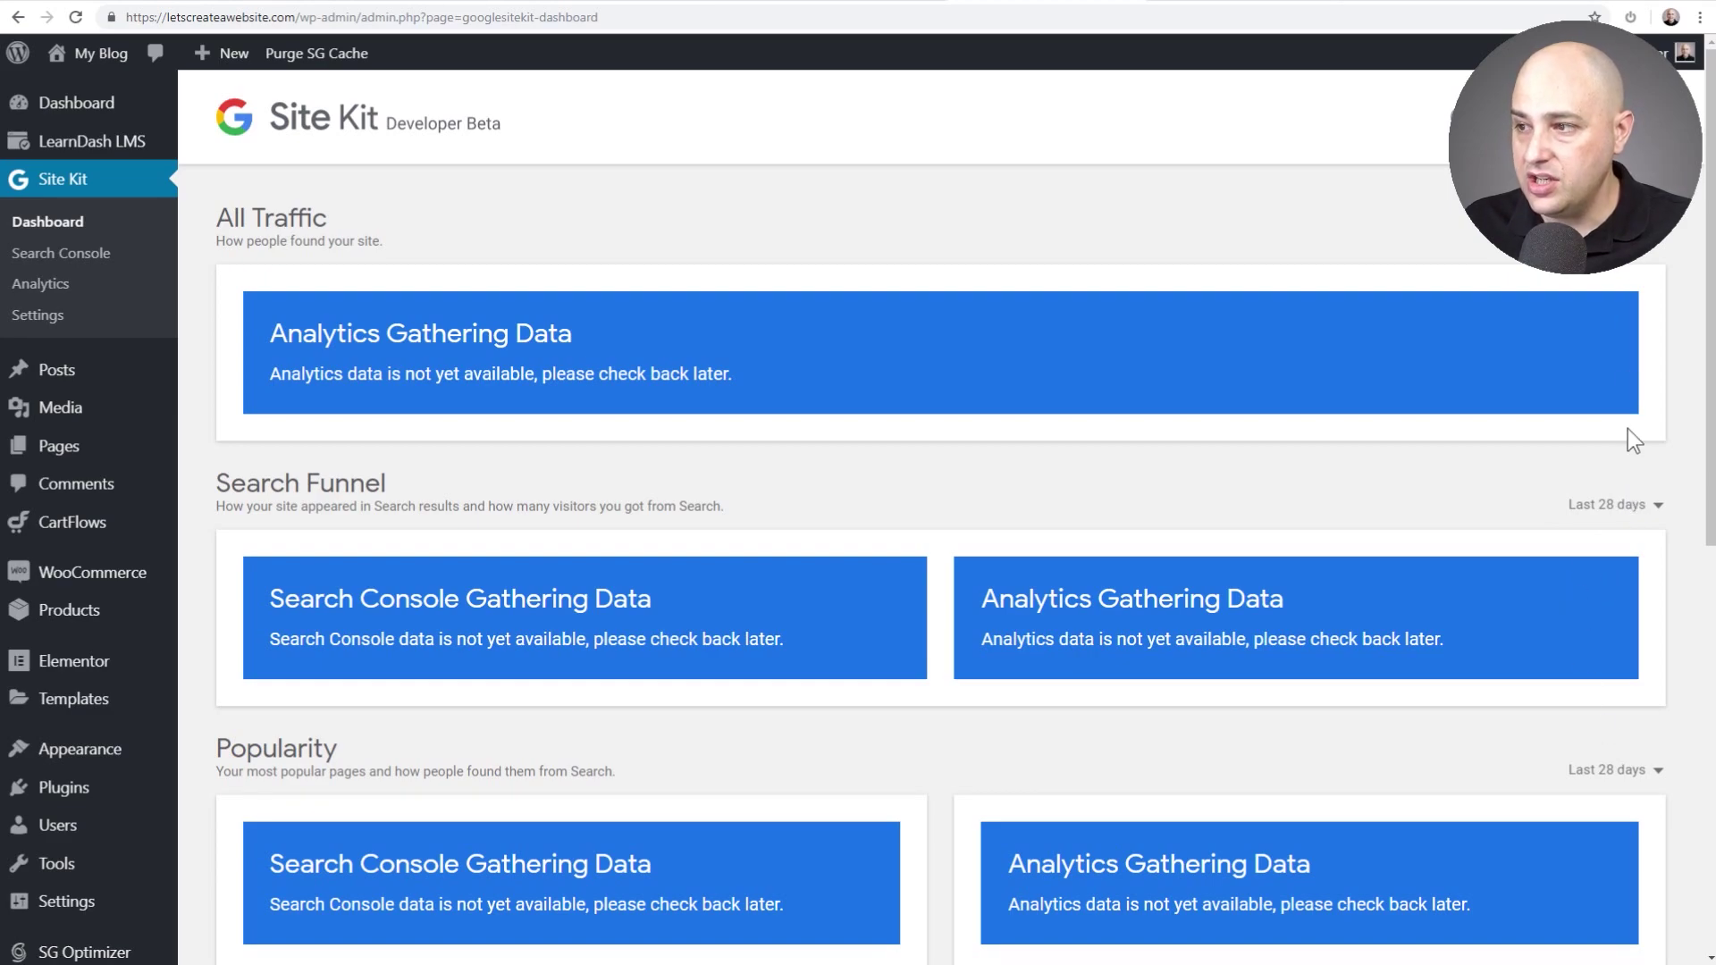
scroll(1333, 749, "down", 4)
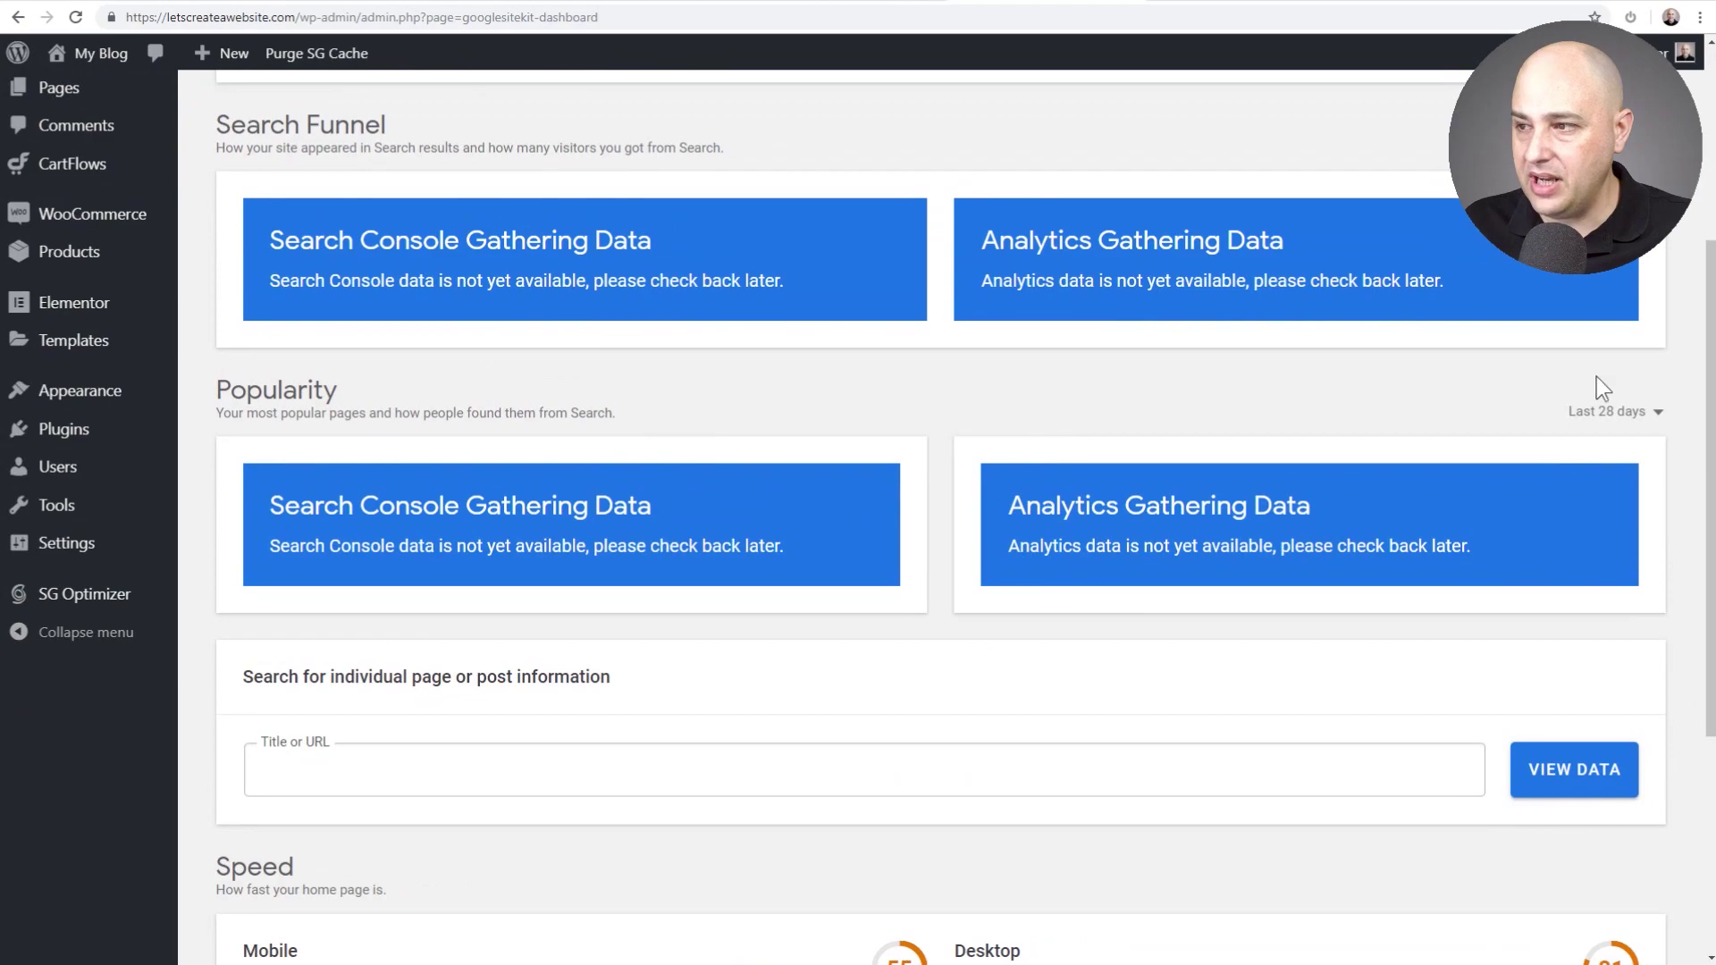
left_click(1658, 420)
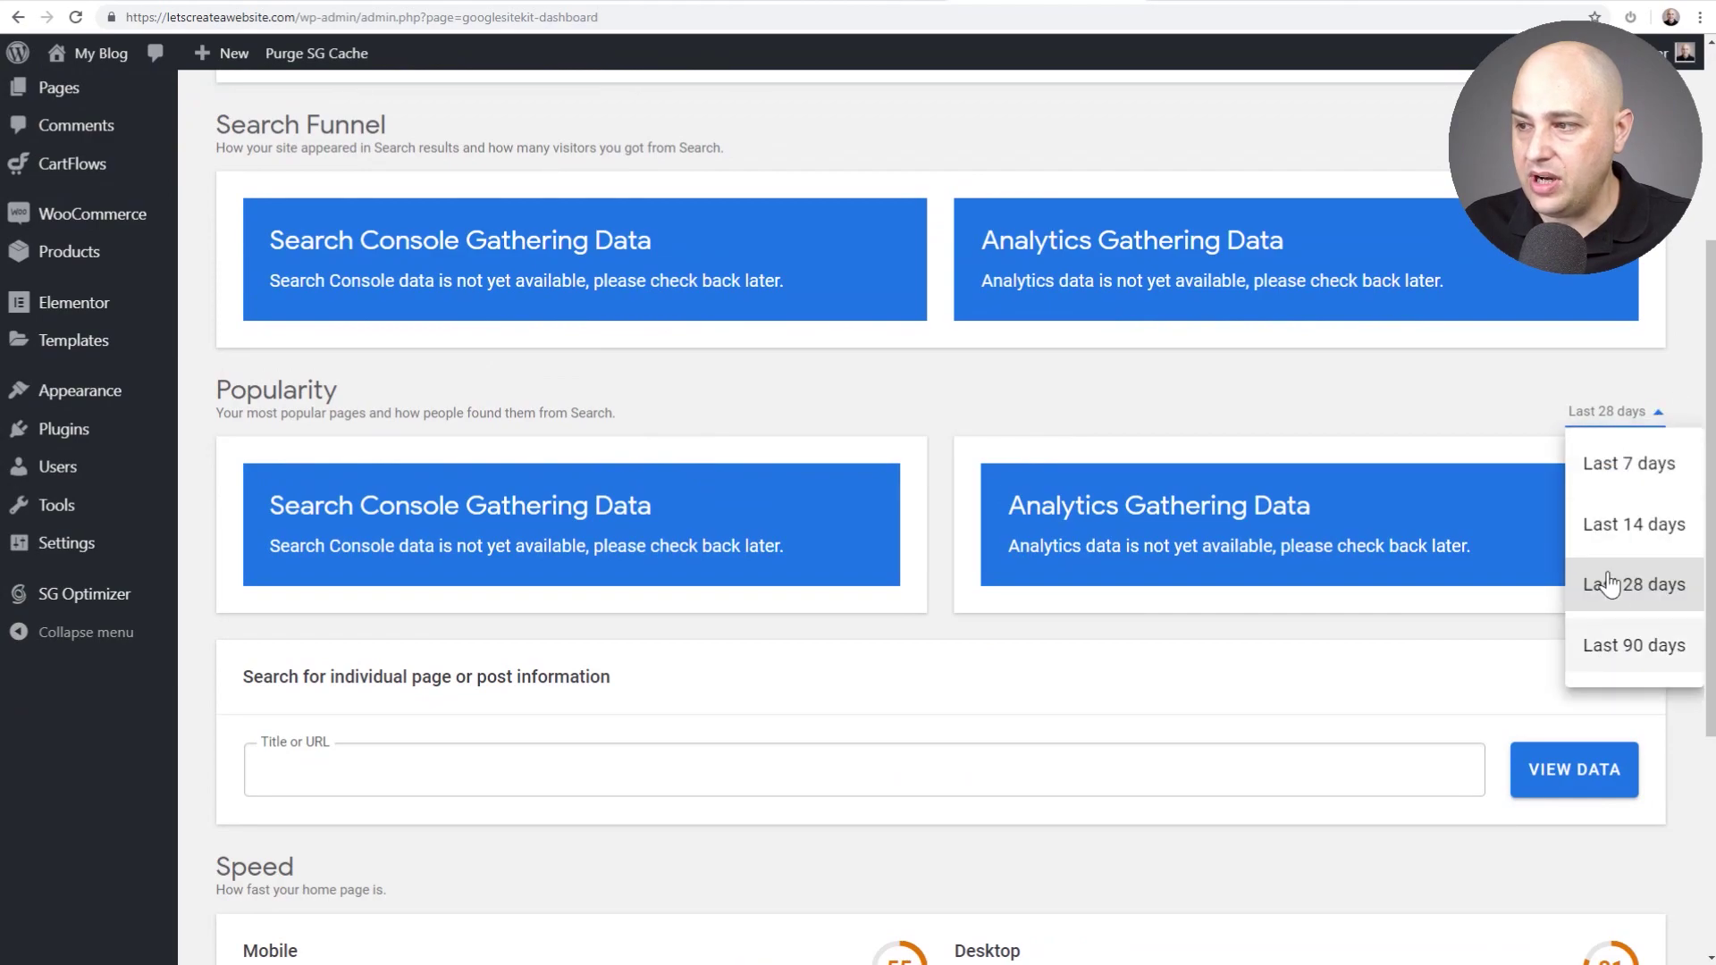
left_click(1456, 394)
scroll(1467, 395, "up", 4)
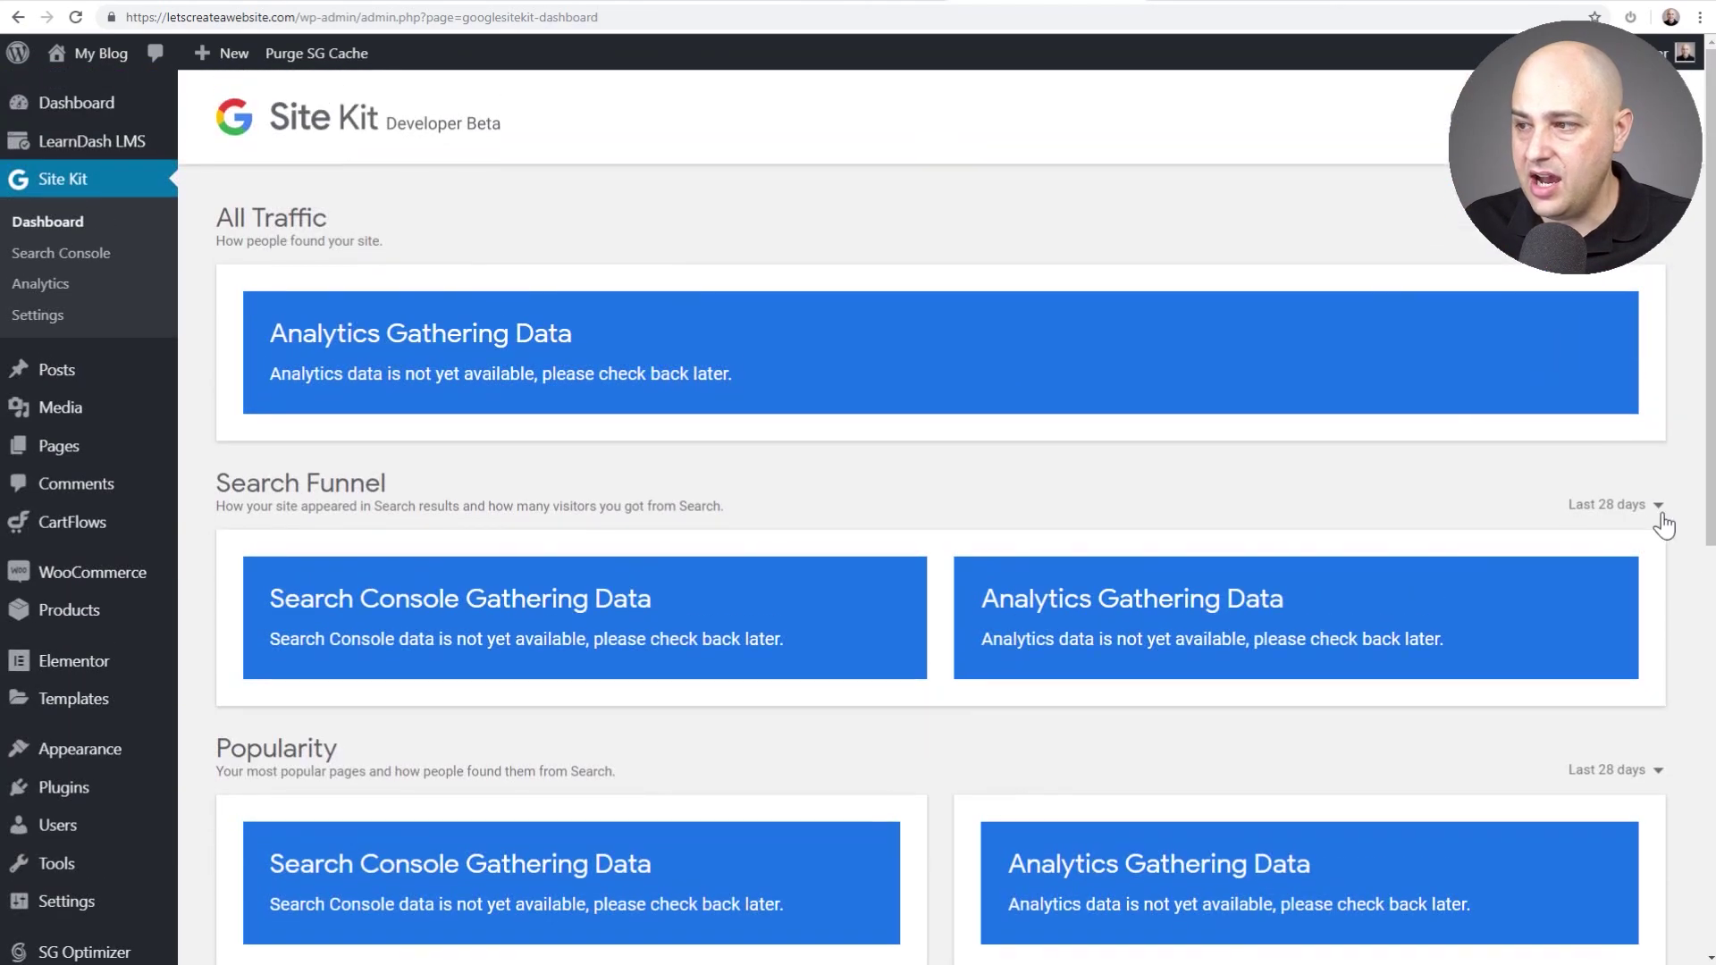
left_click(1645, 243)
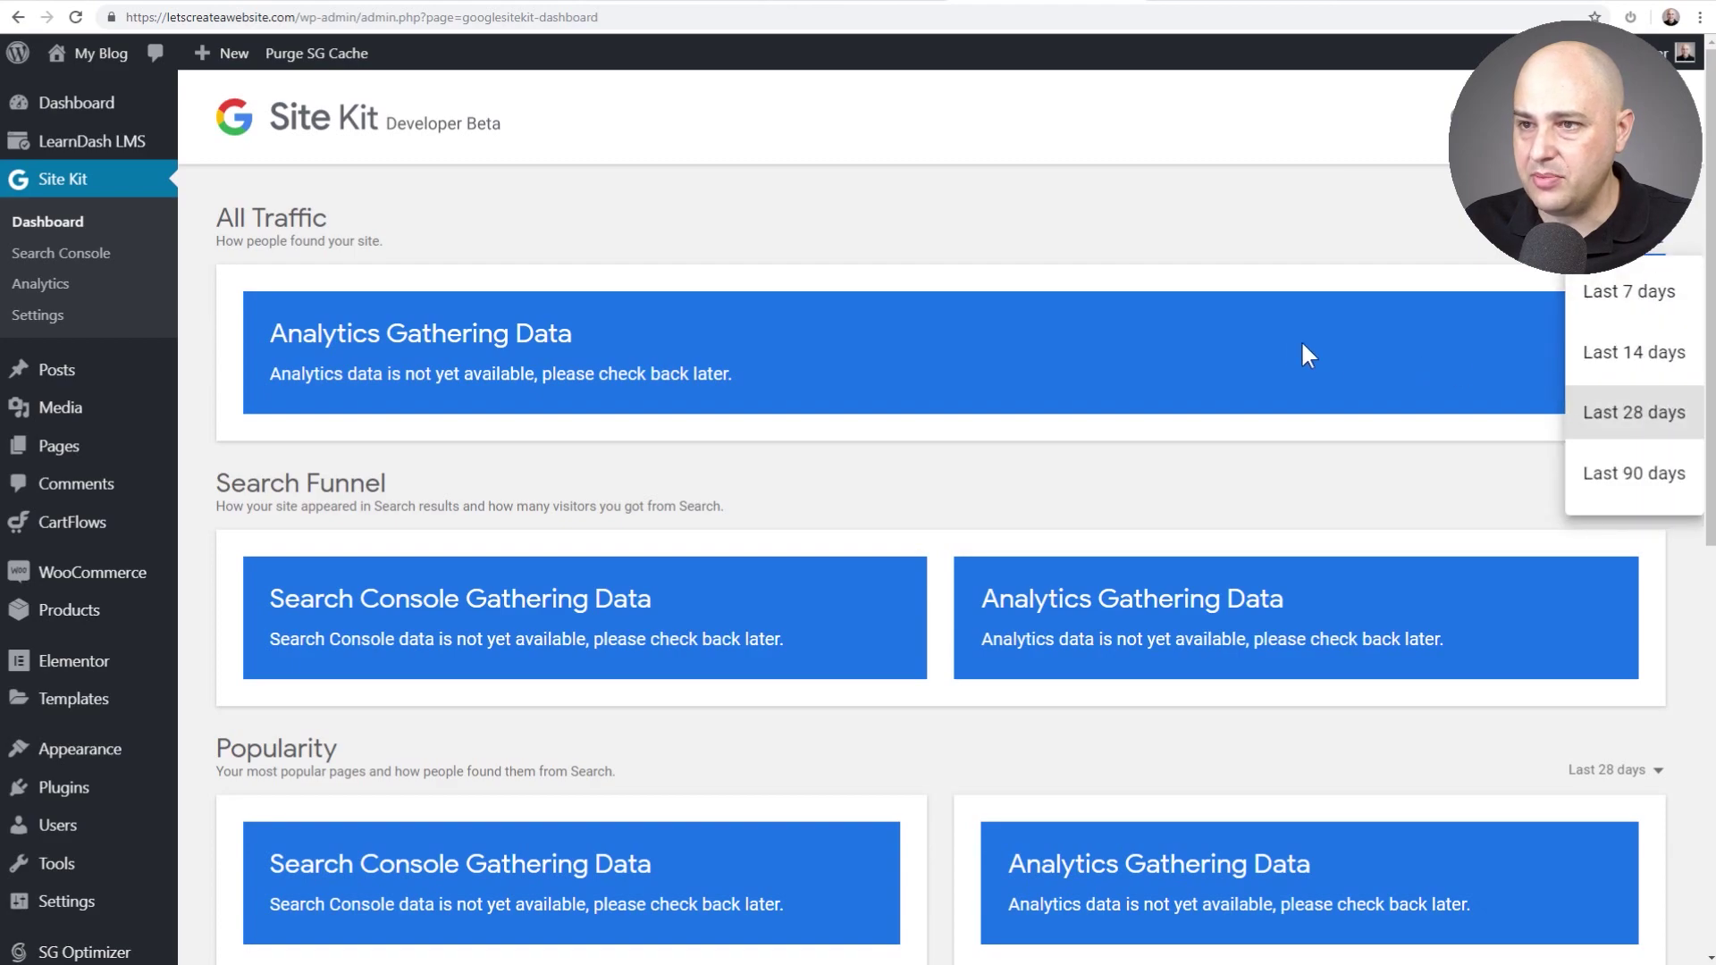
left_click(1403, 255)
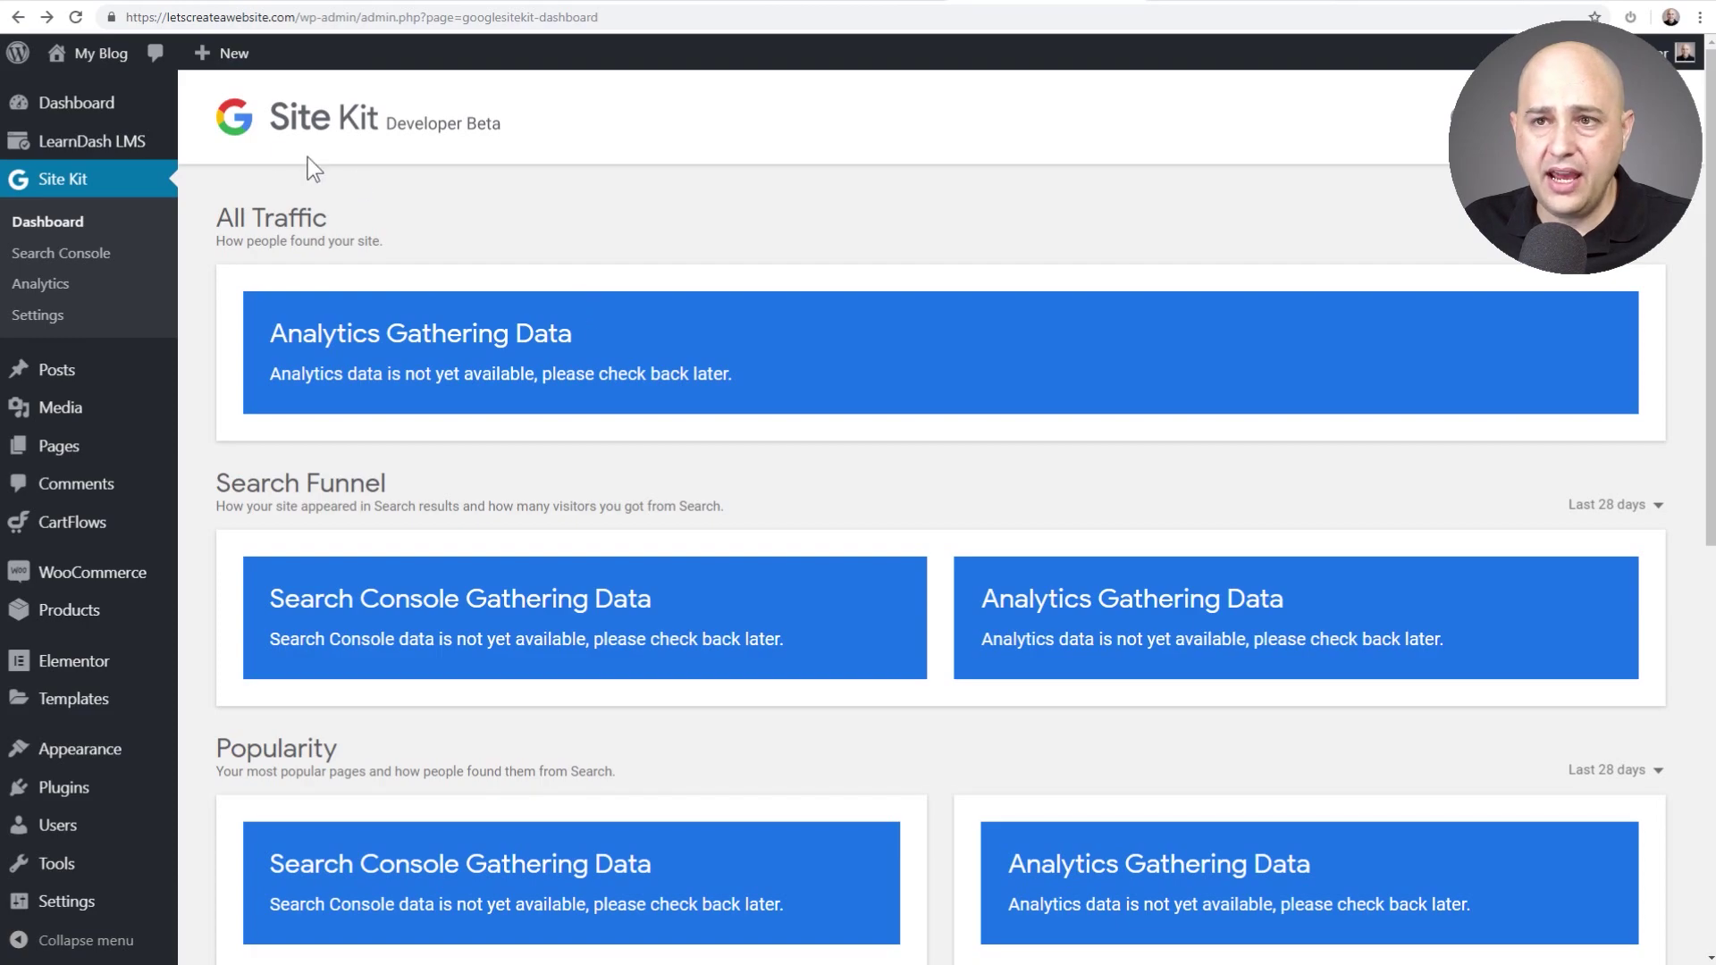
mouse_move(103, 56)
left_click(80, 93)
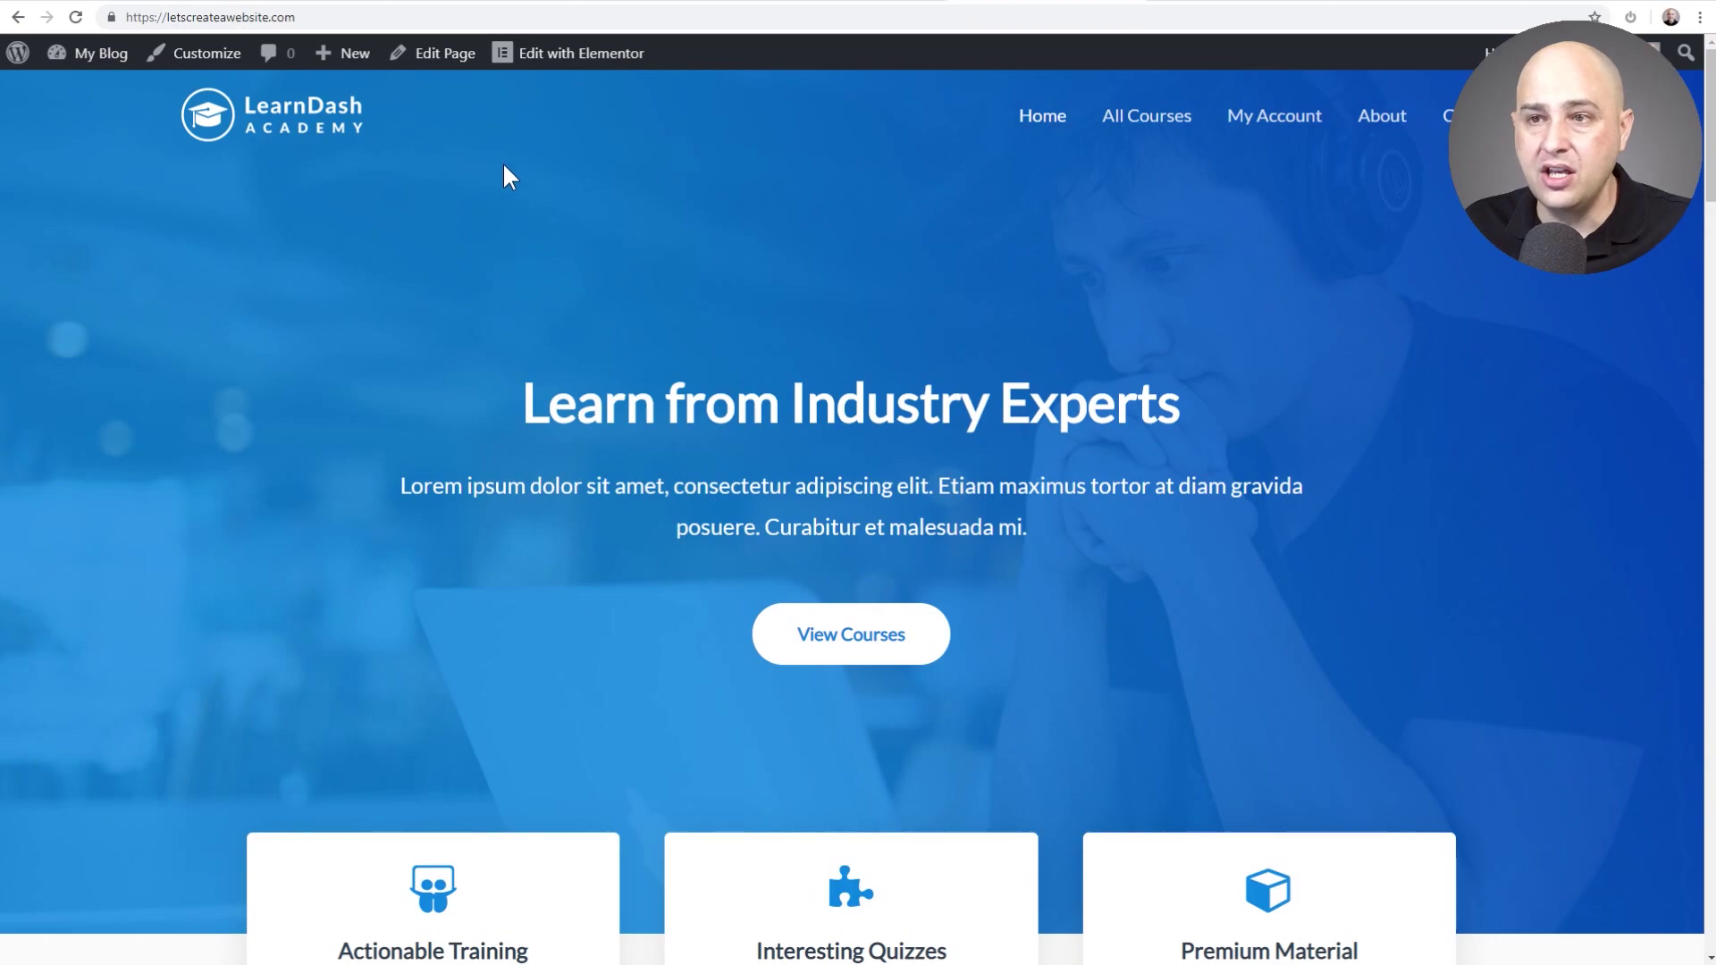
Go from the My Blog menu to the WordPress admin Dashboard.
mouse_move(100, 54)
left_click(89, 95)
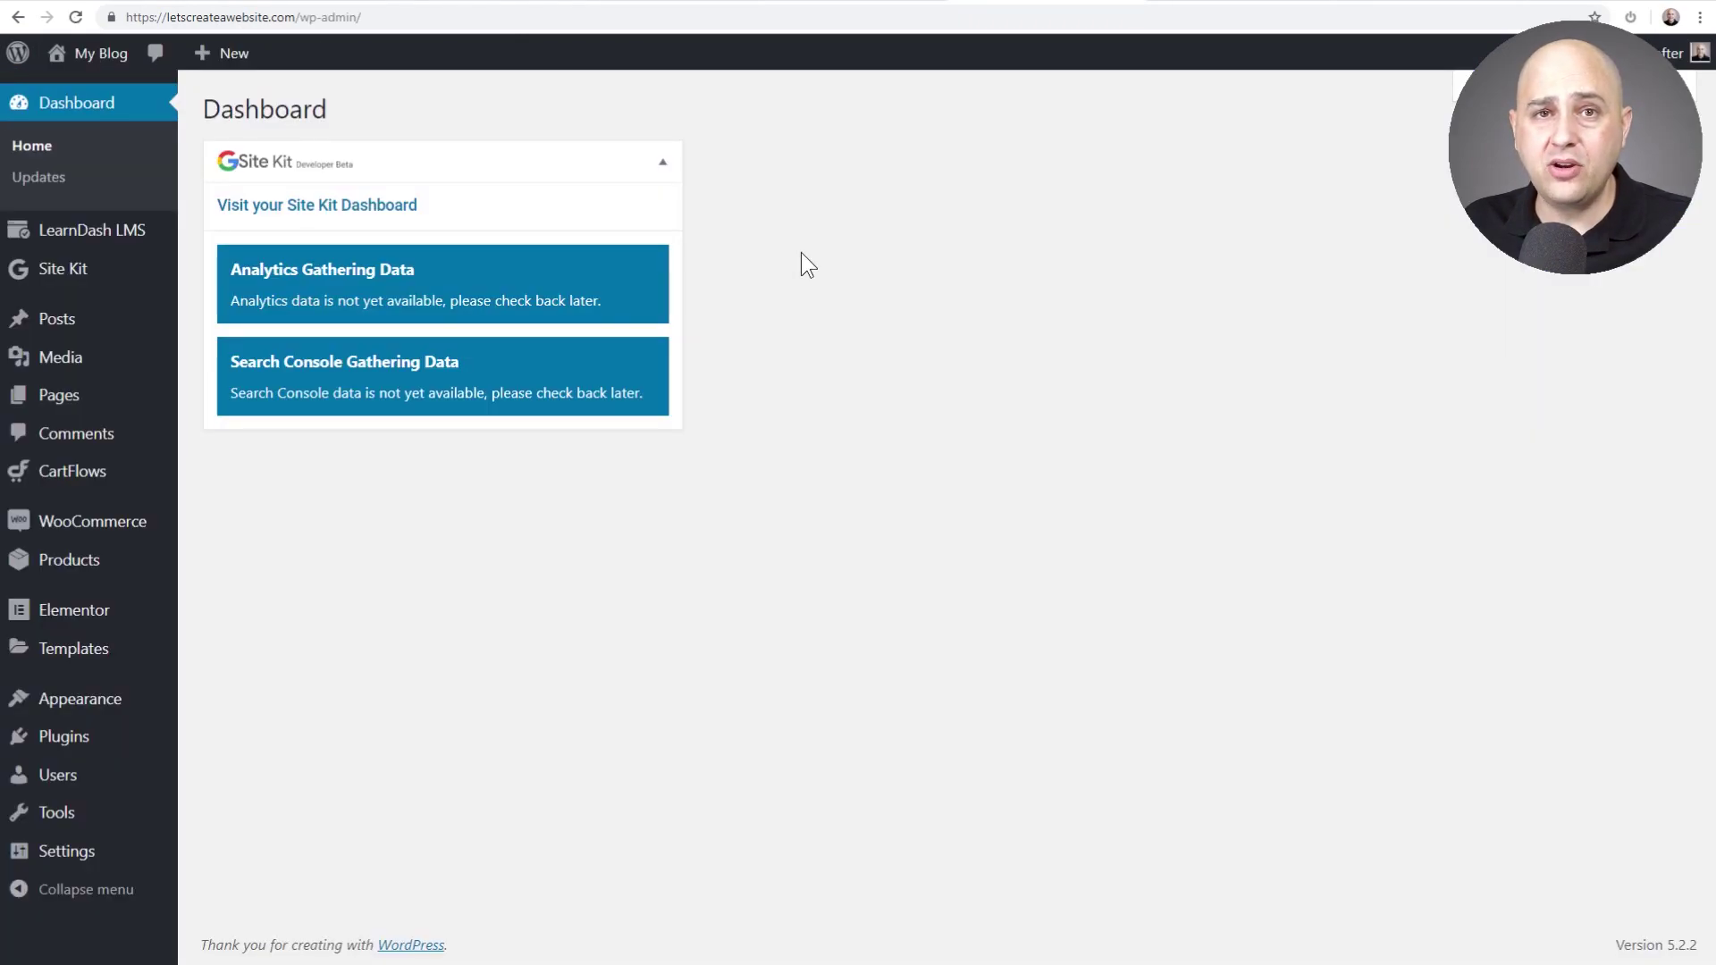